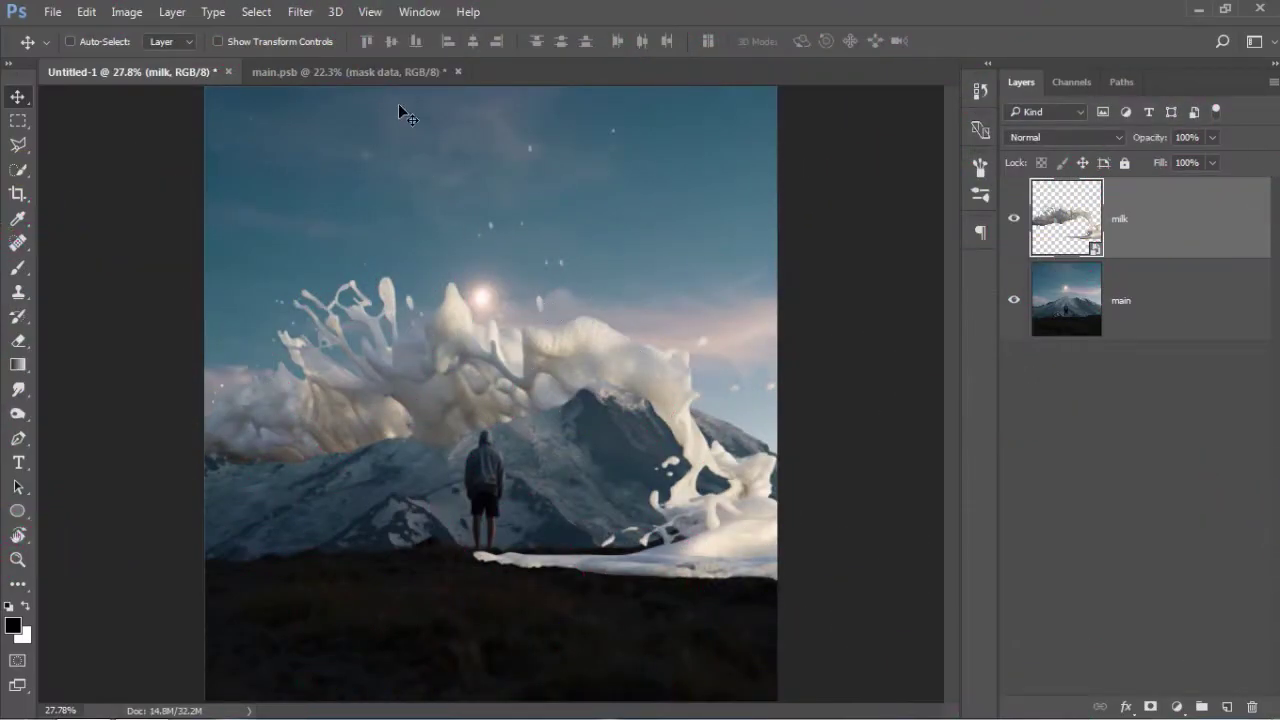
Step: In main.psb, toggle the foam layer's mask off and back on to check the cut-out
click(385, 71)
shift+click(1132, 218)
key(x)
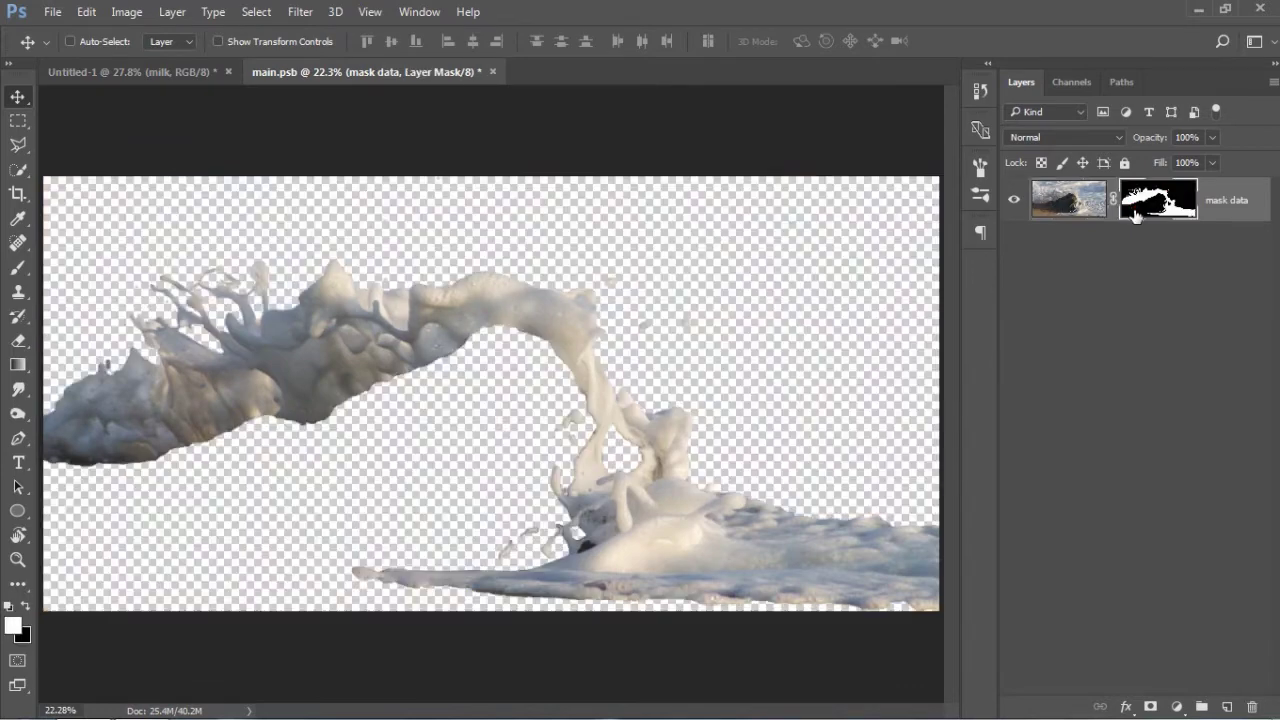
right_click(1135, 215)
click(1143, 222)
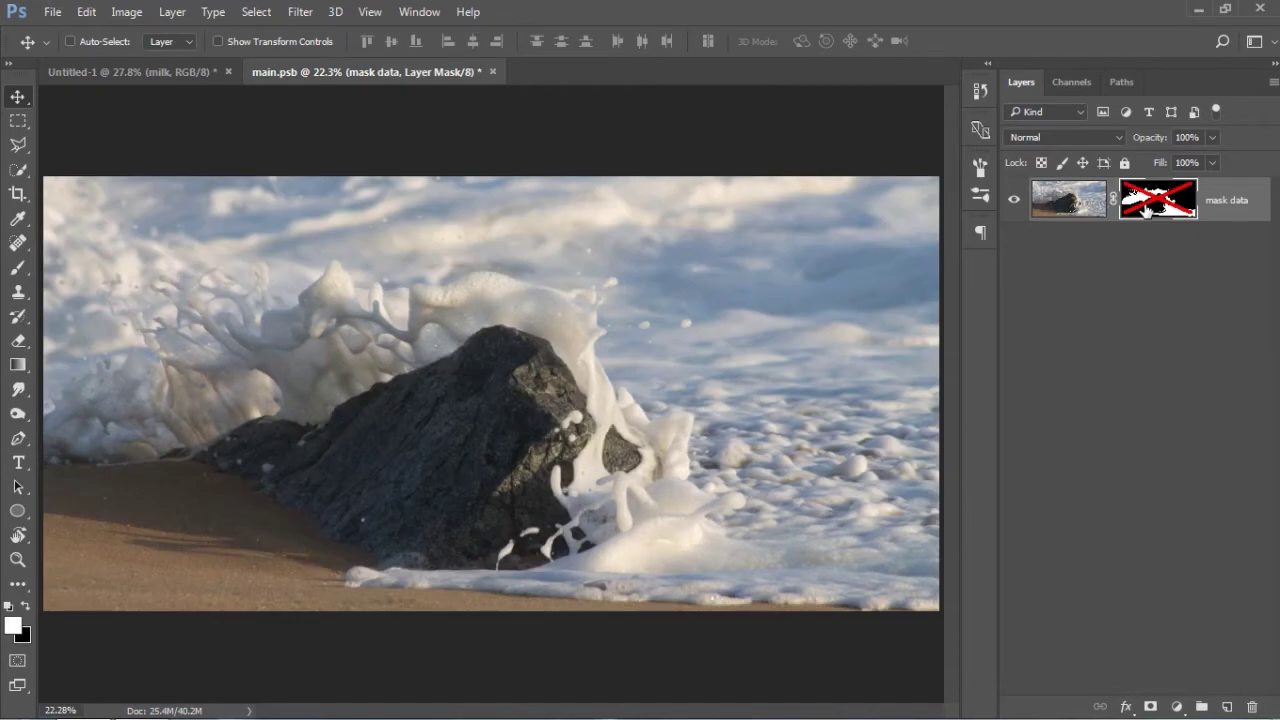
shift+click(1145, 207)
Step: Close main.psb without saving and hide the milk splash layer
click(491, 72)
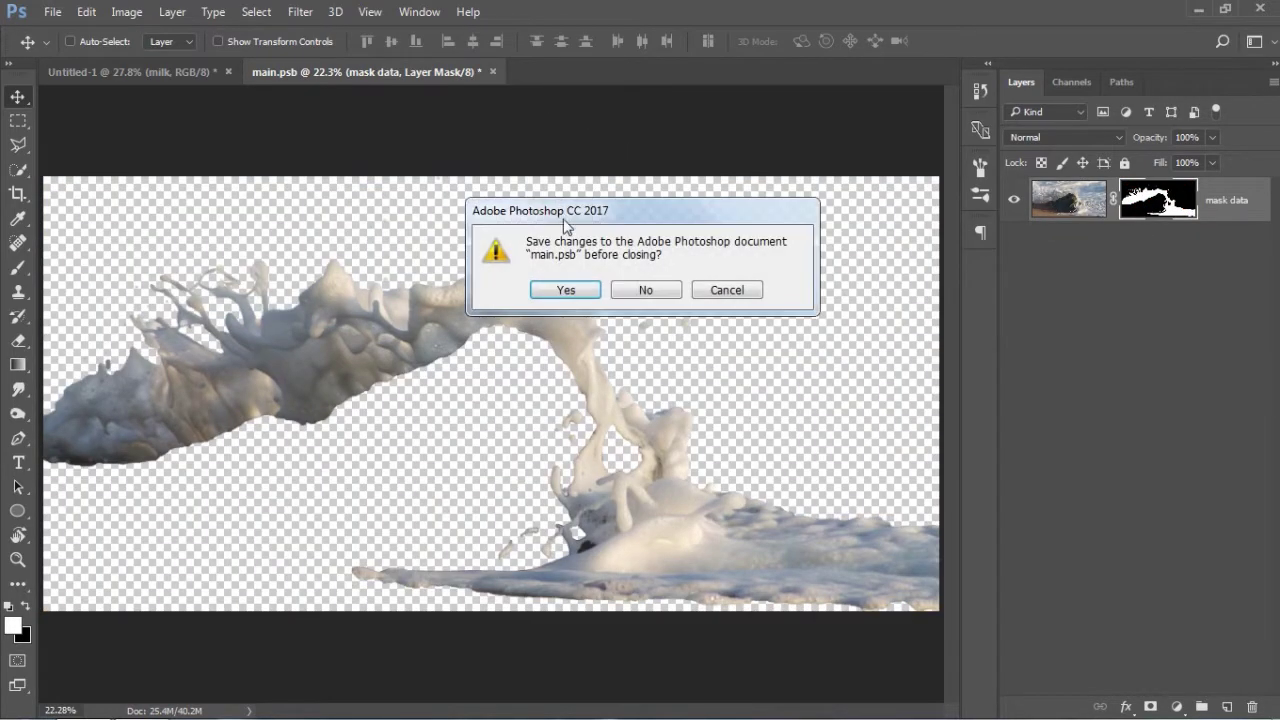
click(640, 291)
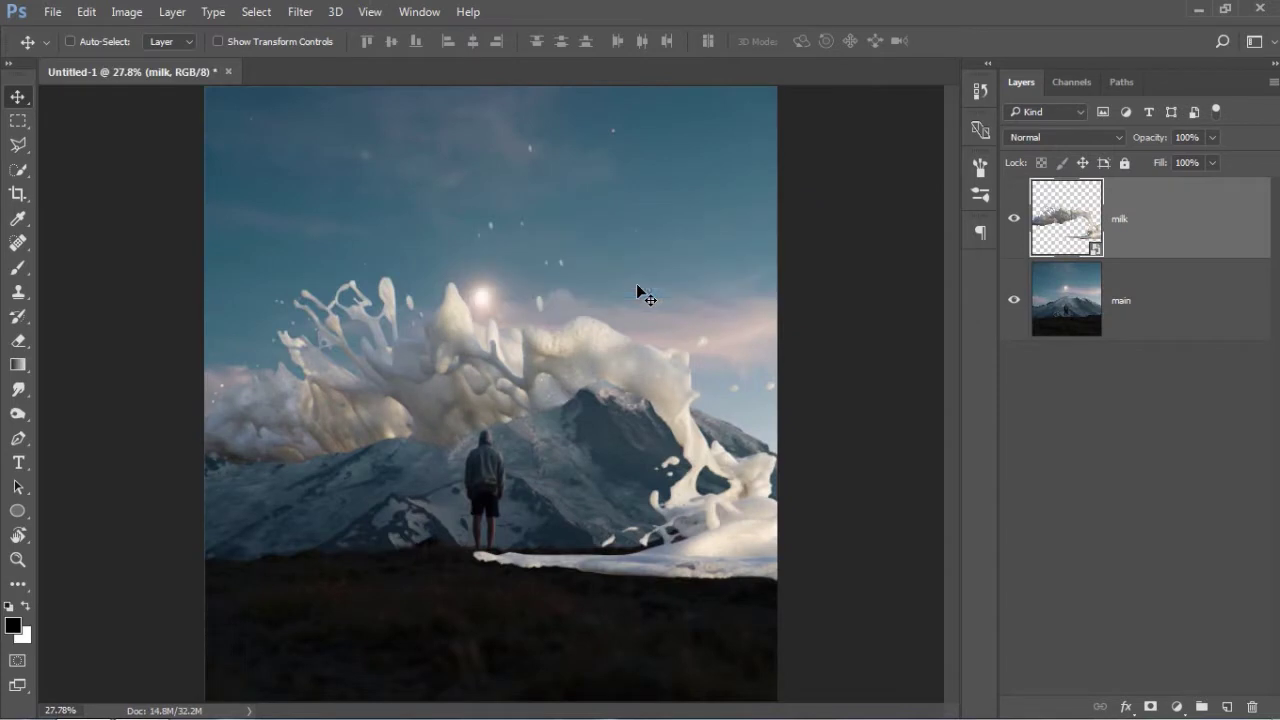
click(1013, 219)
click(1013, 219)
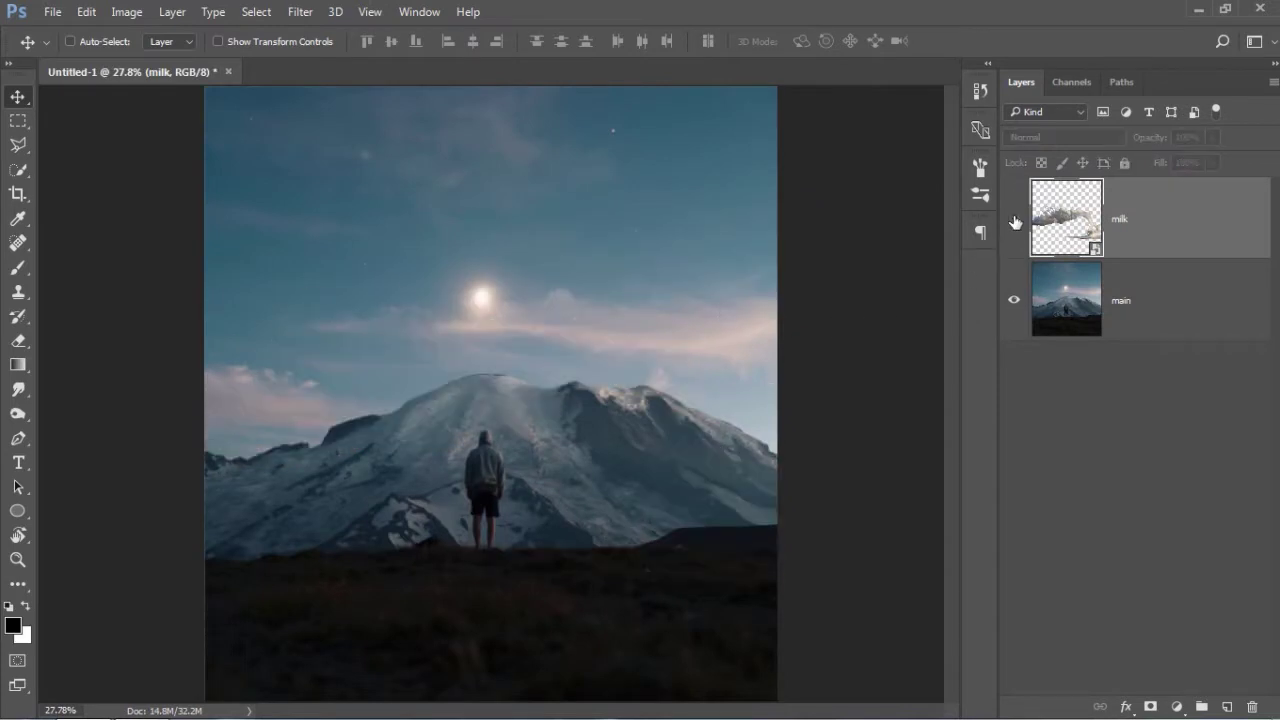
Step: Quick-select the mountain and ground on main, duplicate the layer, and mask the copy to the selection
click(1069, 303)
key(w)
mouse_move(300, 513)
mouse_down()
mouse_move(400, 471)
mouse_move(614, 430)
mouse_up()
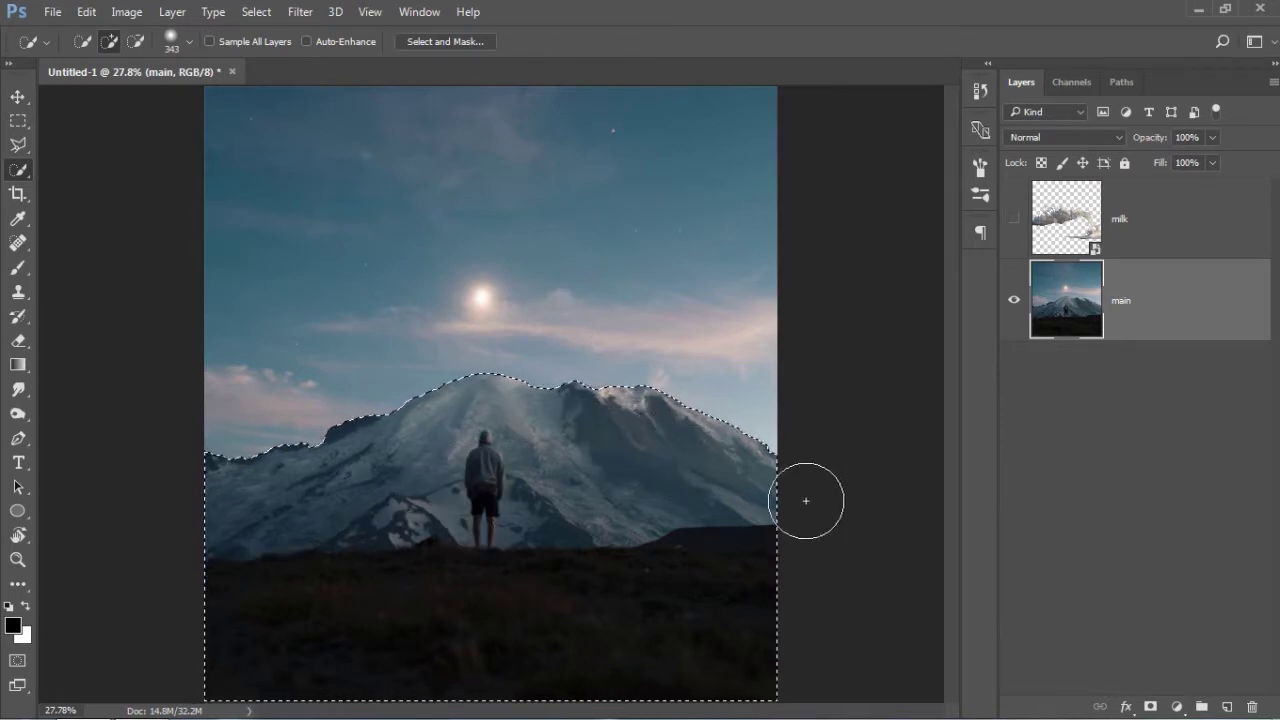
drag(1214, 329, 1228, 703)
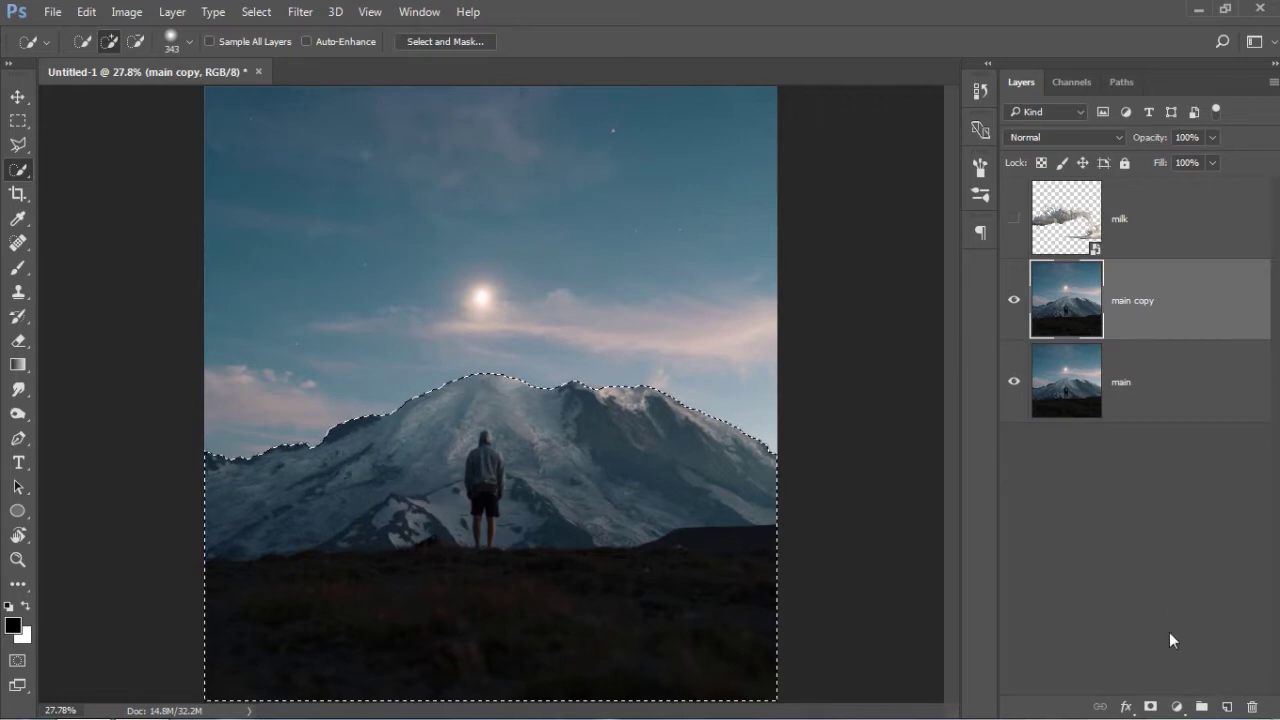
click(1150, 707)
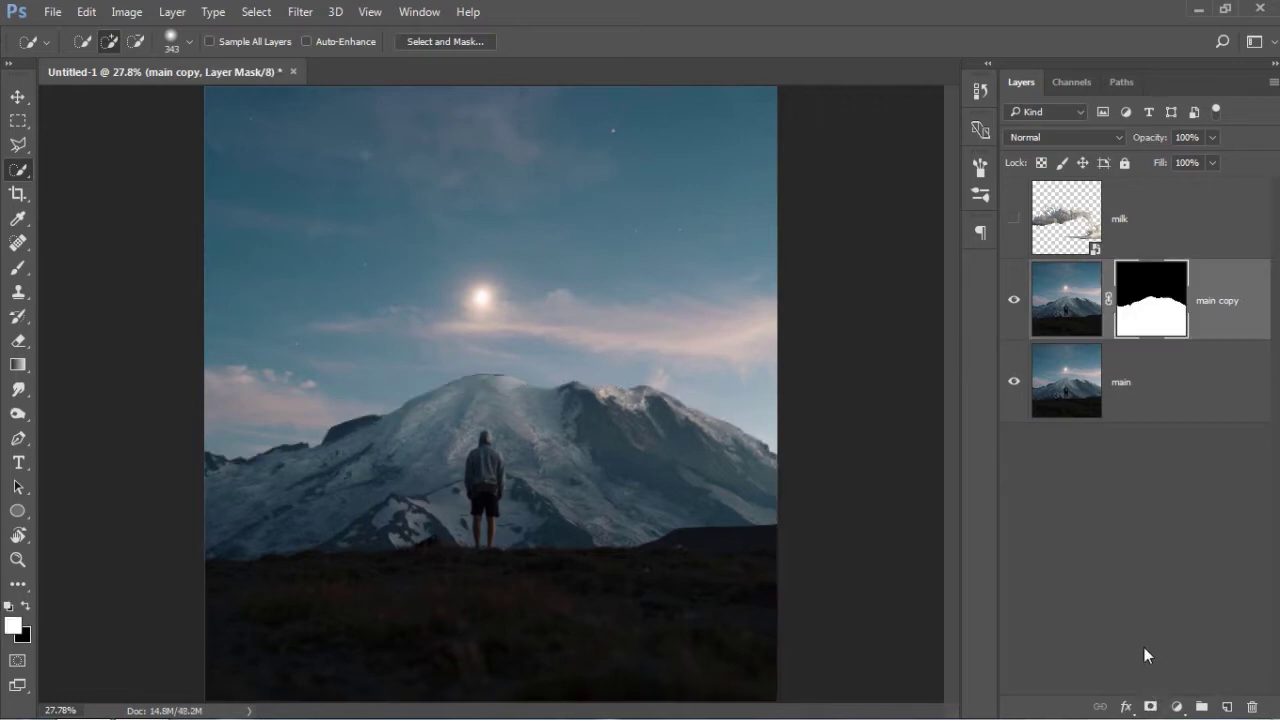
Step: Move main copy above the visible milk layer and apply its layer mask
click(1066, 299)
key(v)
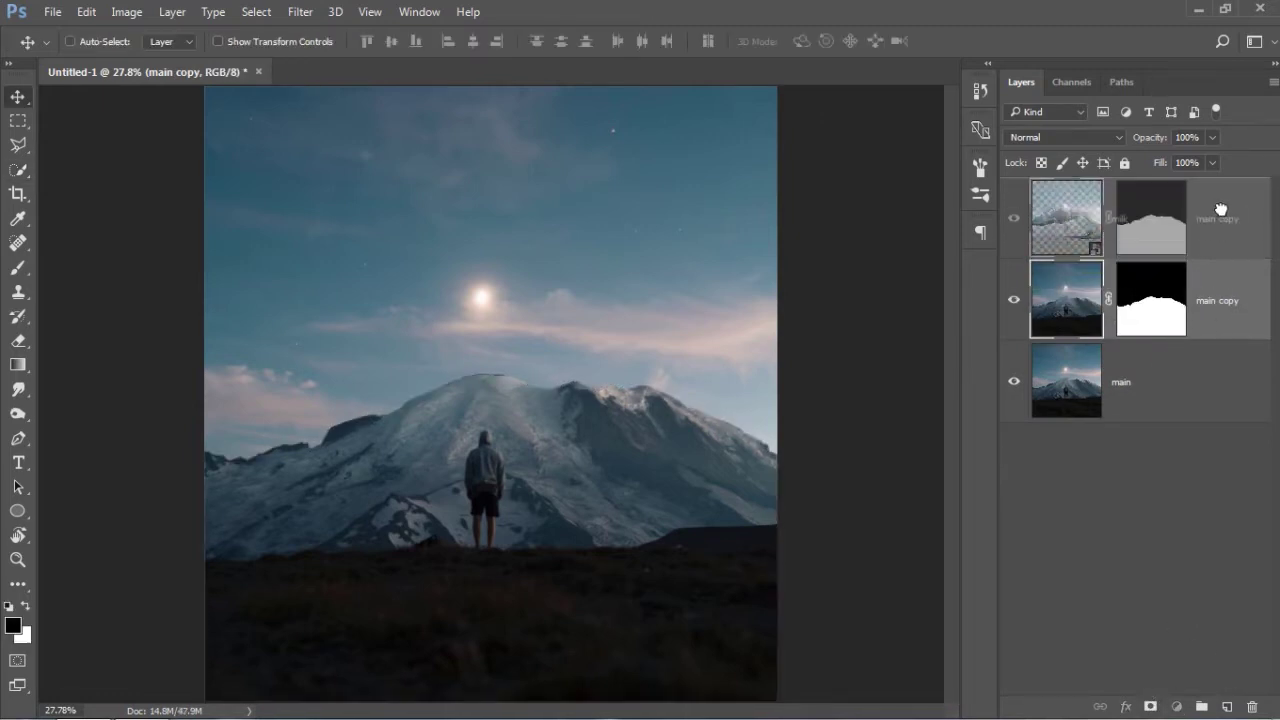
drag(1219, 317, 1216, 214)
click(1015, 296)
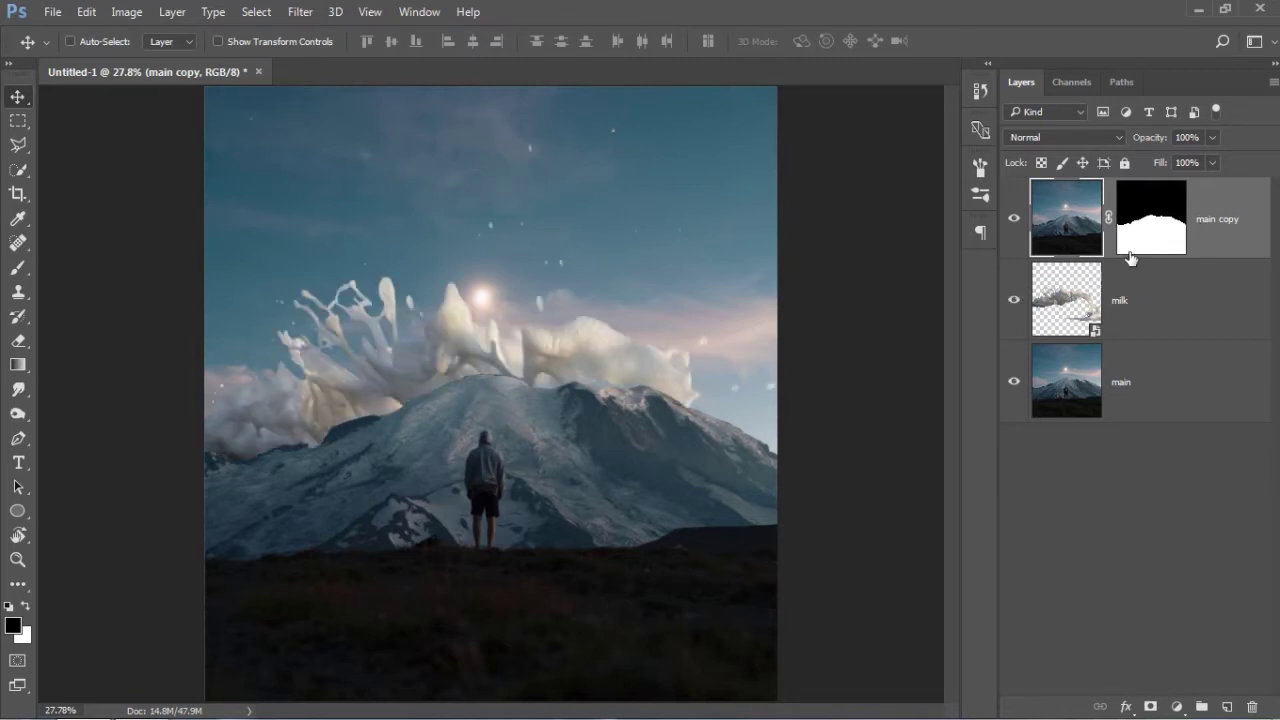
right_click(1157, 238)
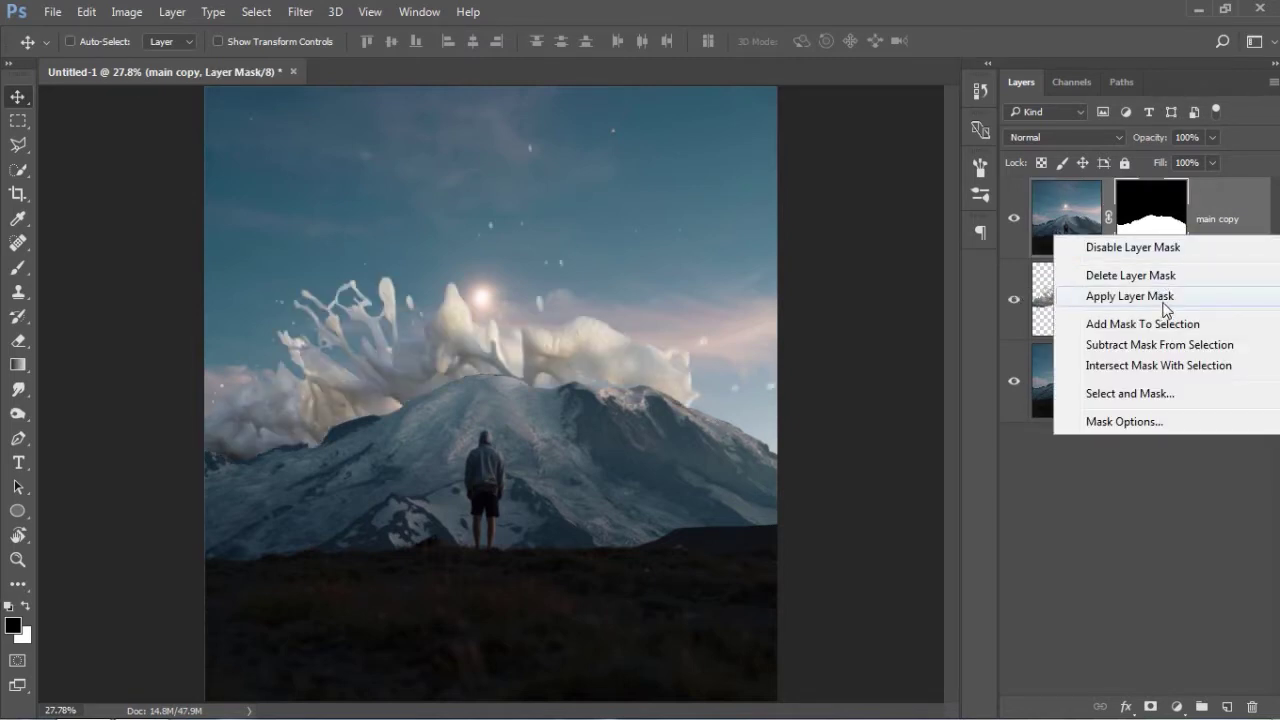
click(1129, 296)
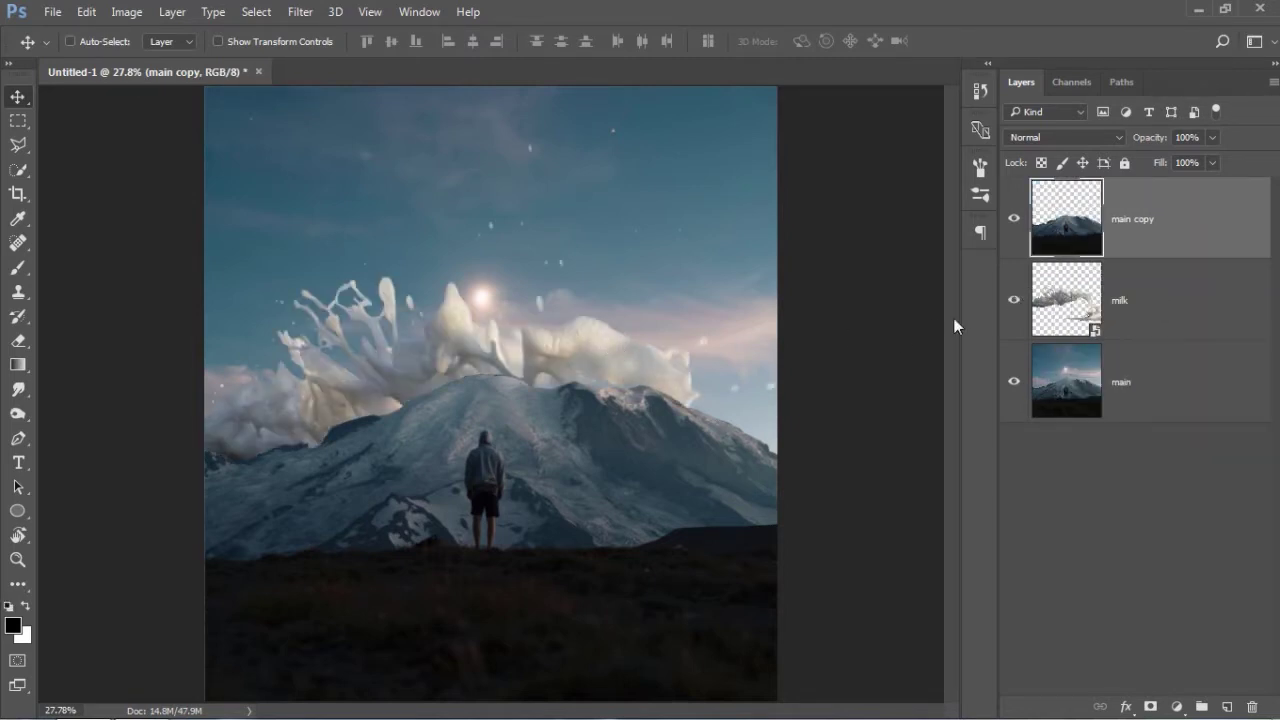
Step: Duplicate the milk layer to the top of the stack with a black hiding mask
click(1121, 315)
key(ctrl+j)
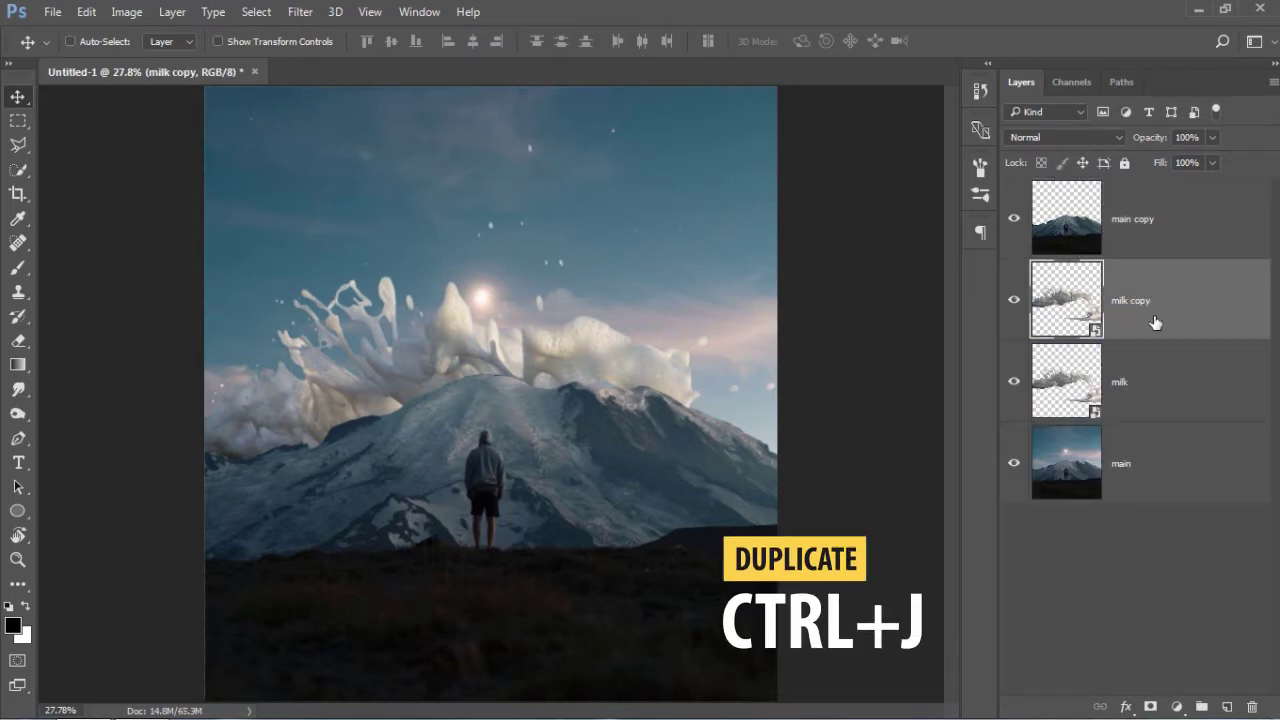
drag(1154, 315, 1158, 210)
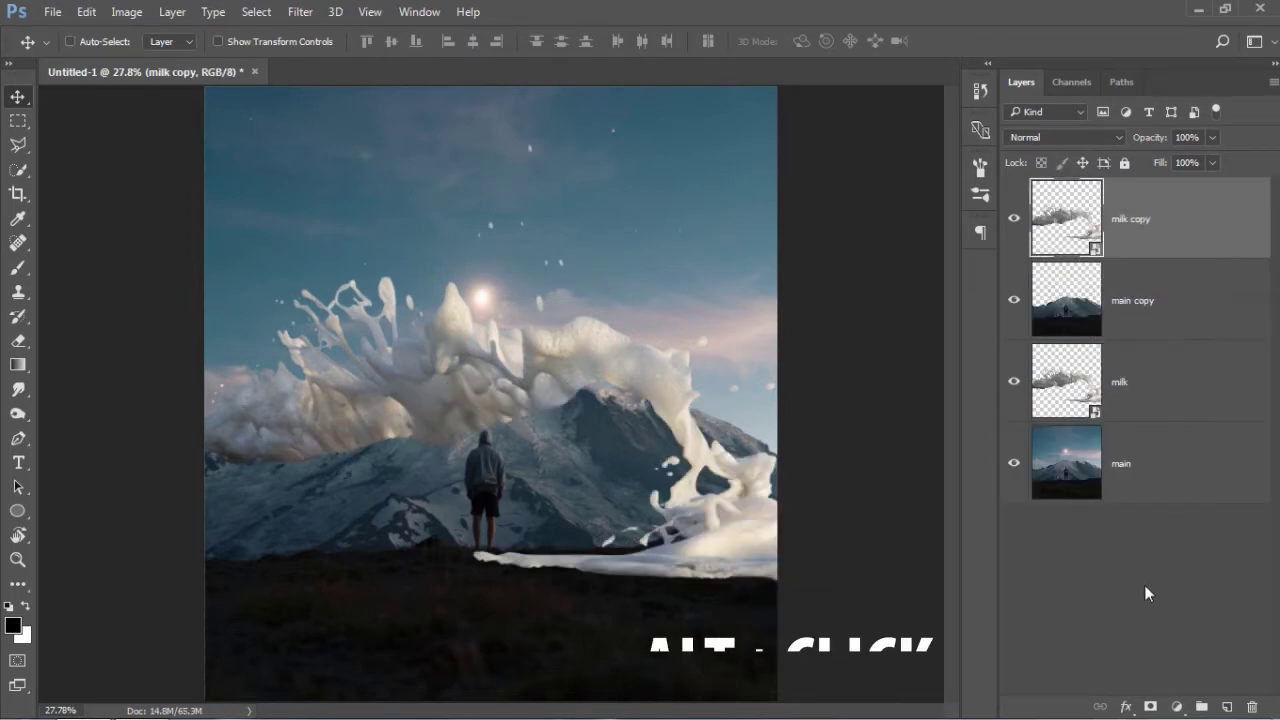
alt+click(1150, 705)
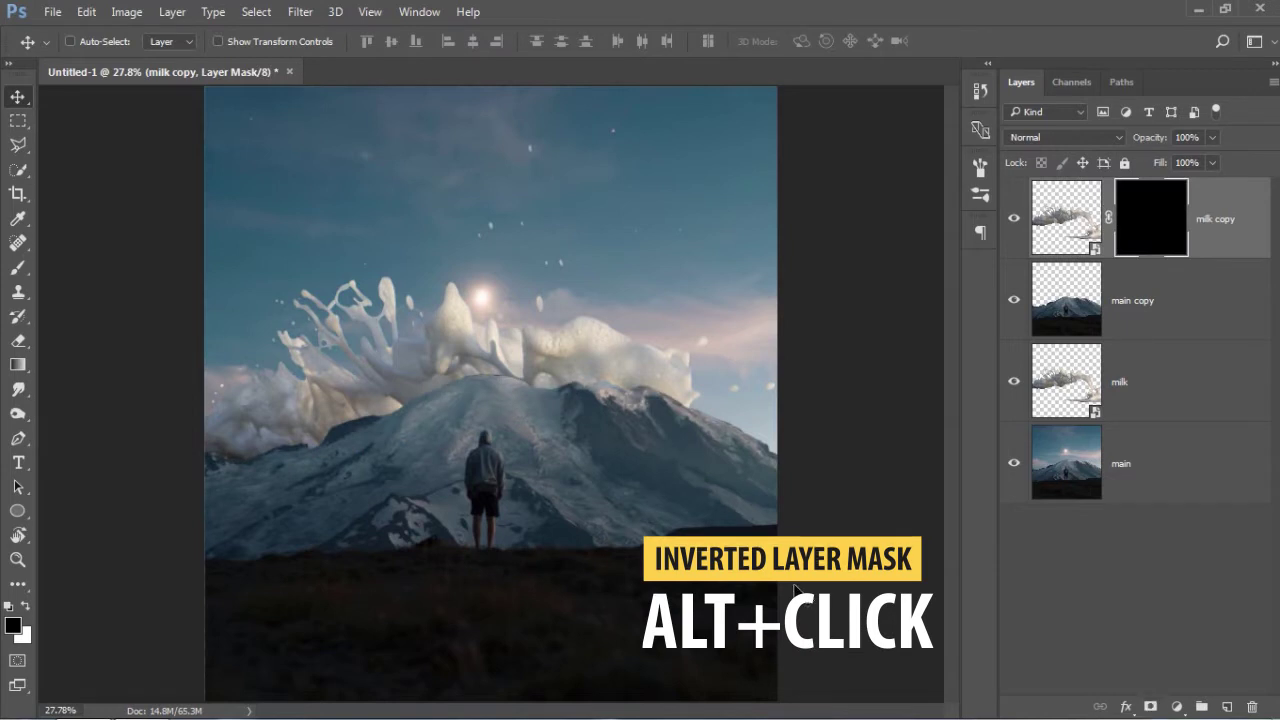
Step: Paint white on the mask over the right slope and horizon, then show only main
key(b)
key(x)
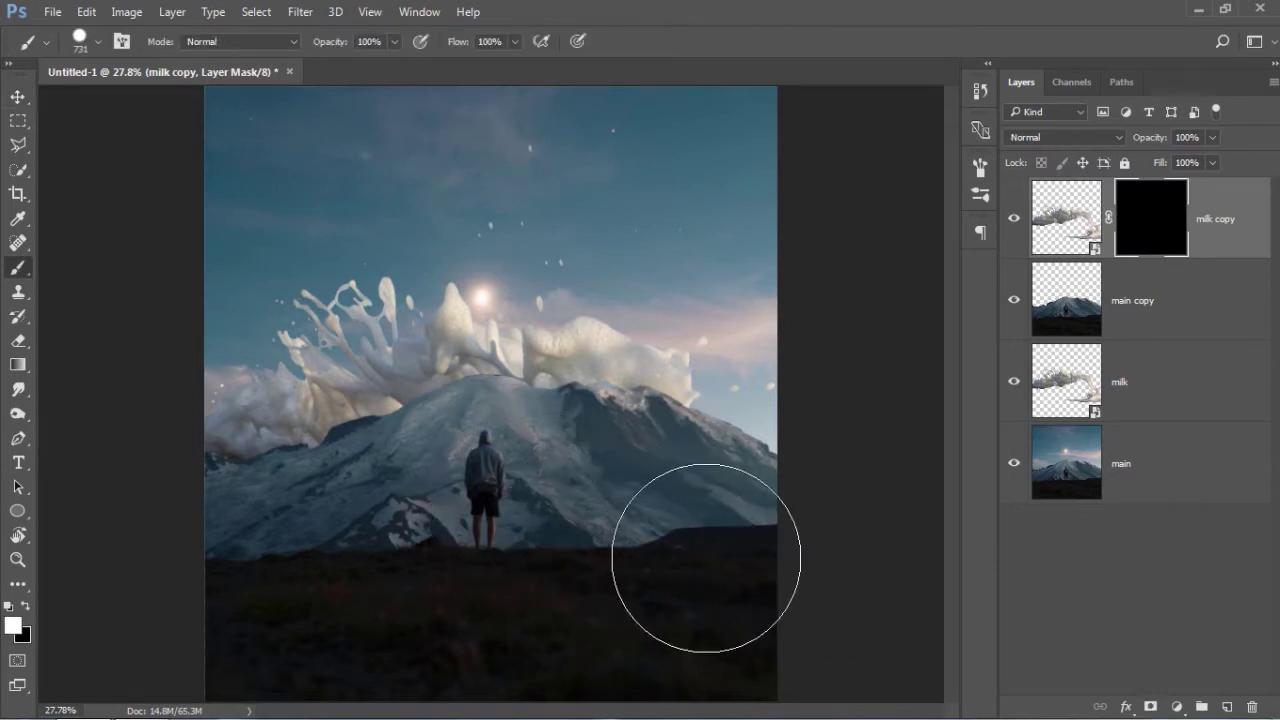
mouse_move(696, 471)
mouse_down()
mouse_move(680, 449)
mouse_move(694, 586)
mouse_move(442, 627)
mouse_up()
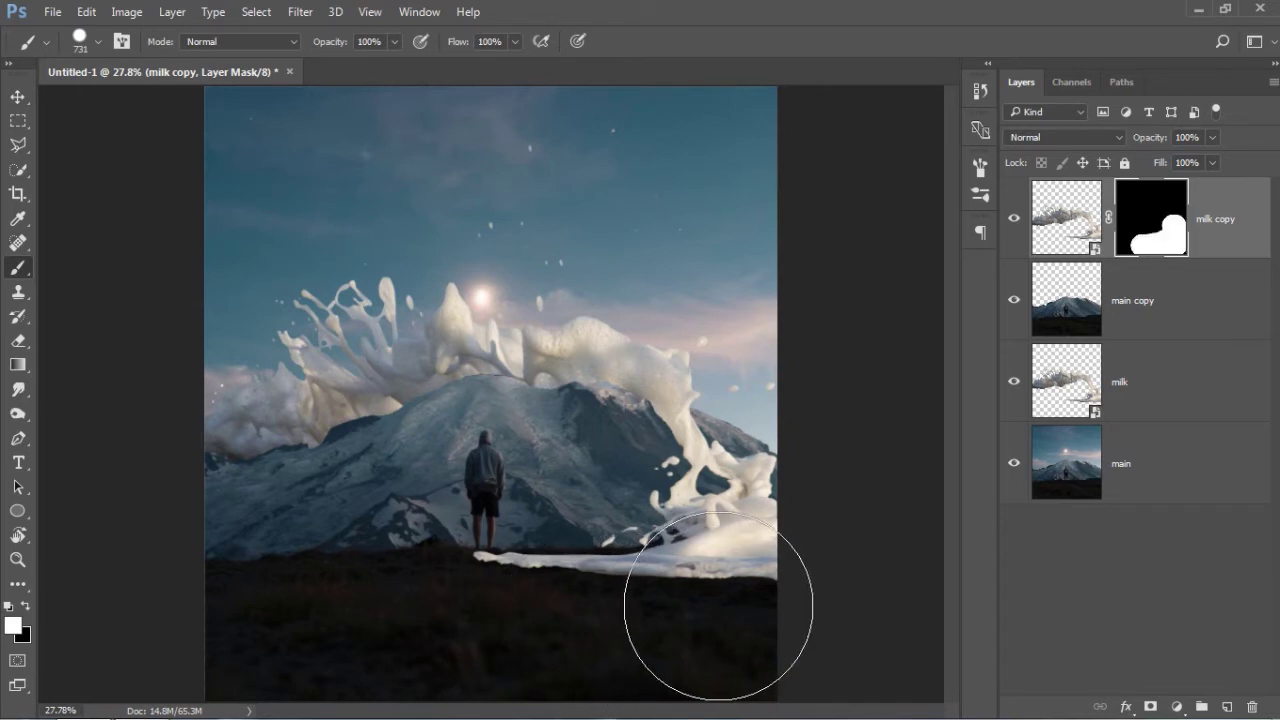
key(v)
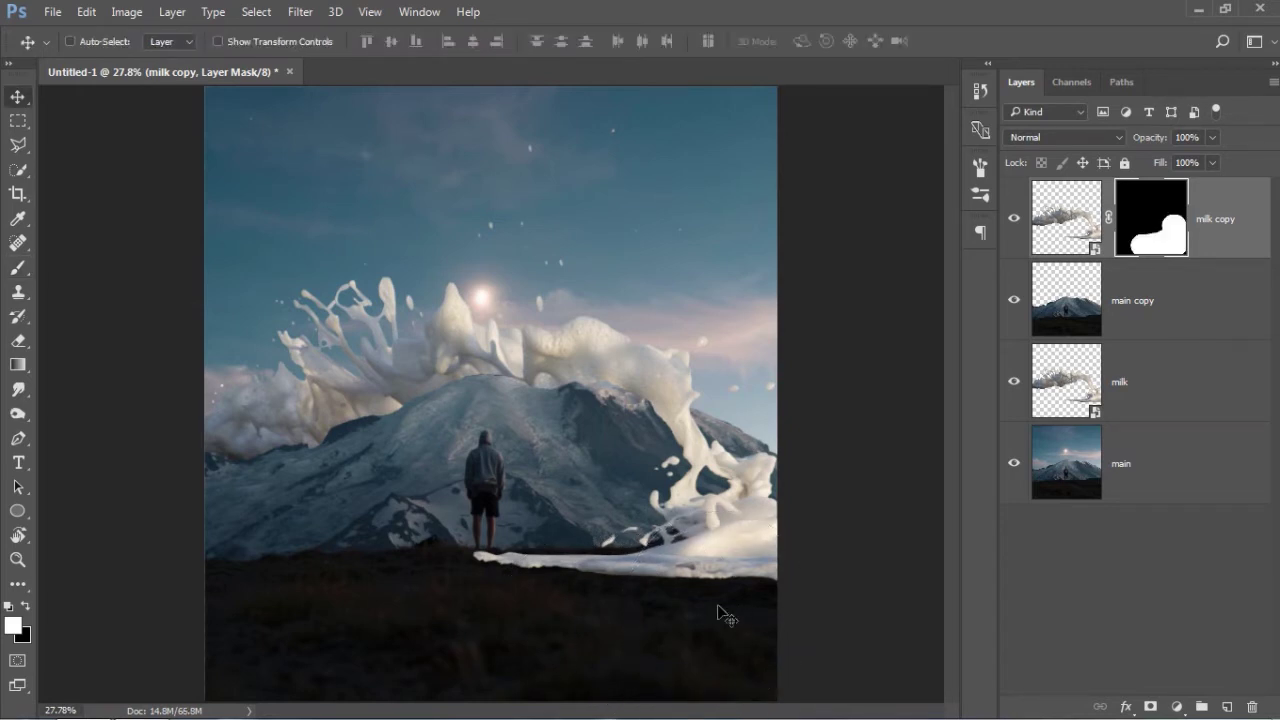
alt+click(1013, 465)
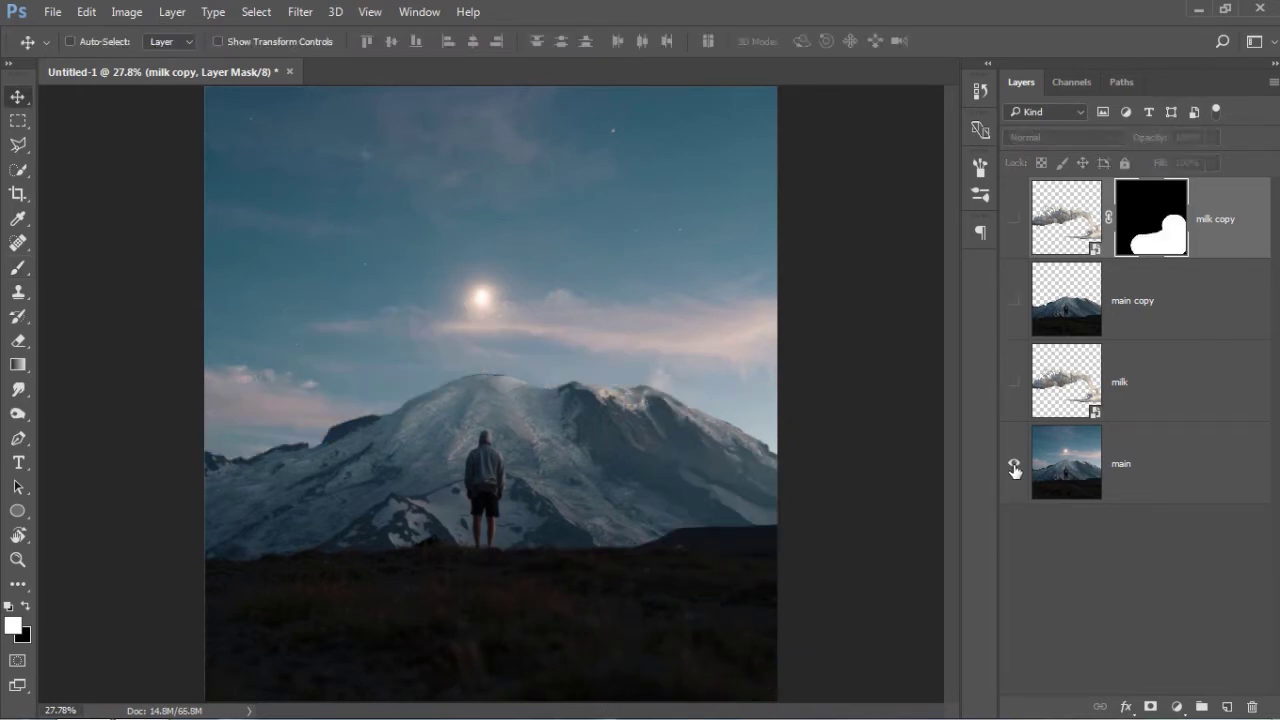
Step: Quick-select the dark ground below the horizon on main and copy it to Layer 1
key(w)
drag(563, 560, 680, 568)
click(1105, 494)
mouse_move(300, 560)
mouse_down()
mouse_move(563, 600)
mouse_move(757, 494)
mouse_up()
scroll(651, 508, up, 3)
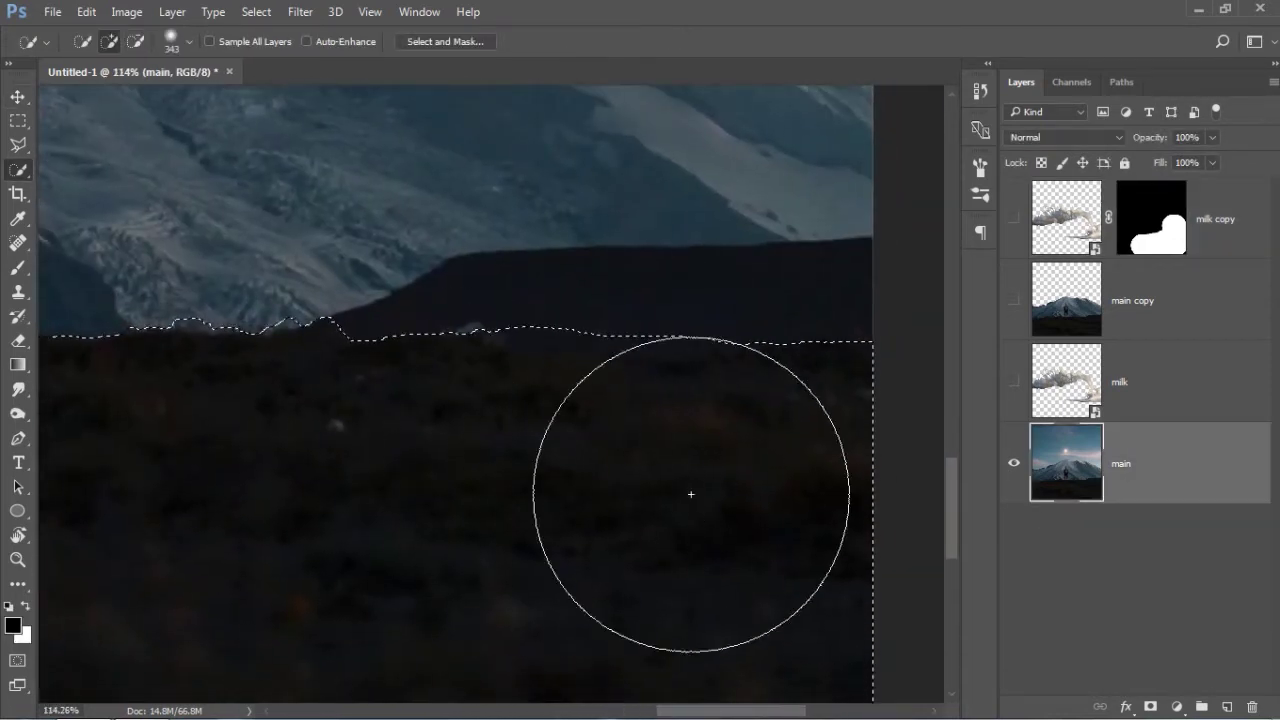
key(bracketleft)
key(bracketleft)
key(bracketleft)
scroll(337, 394, left, 3)
scroll(317, 314, down, 4)
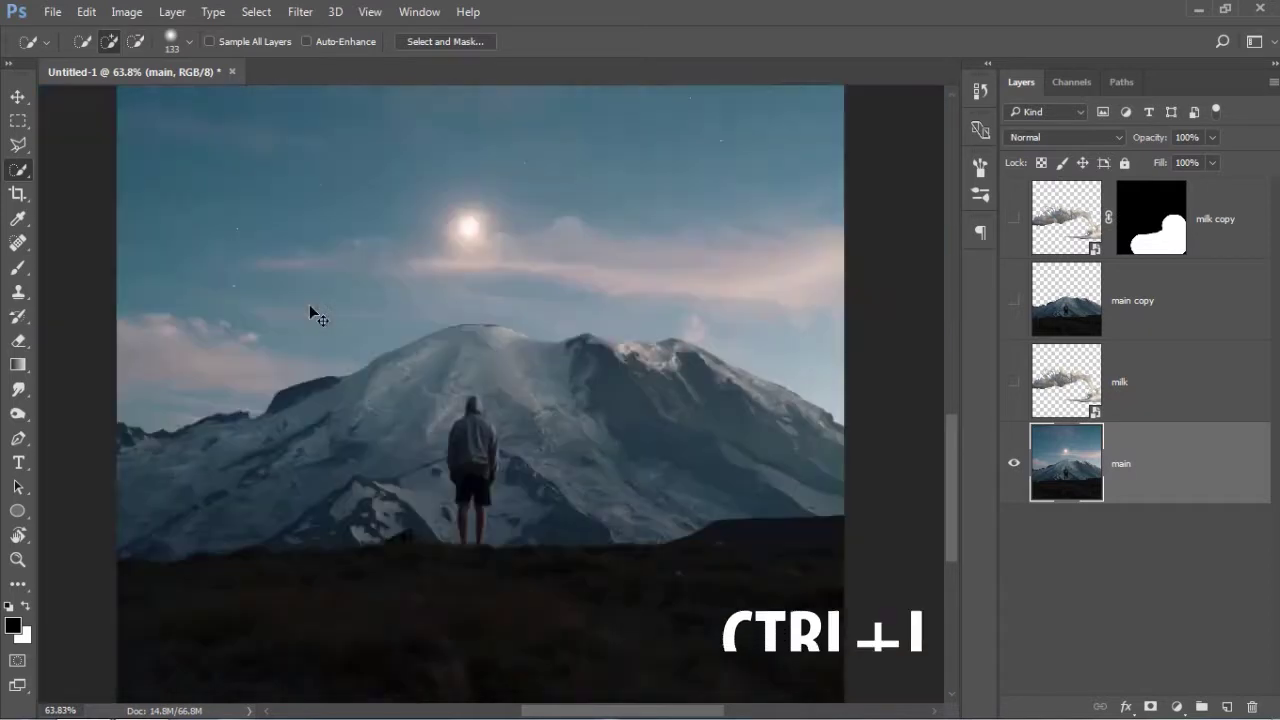
key(ctrl+j)
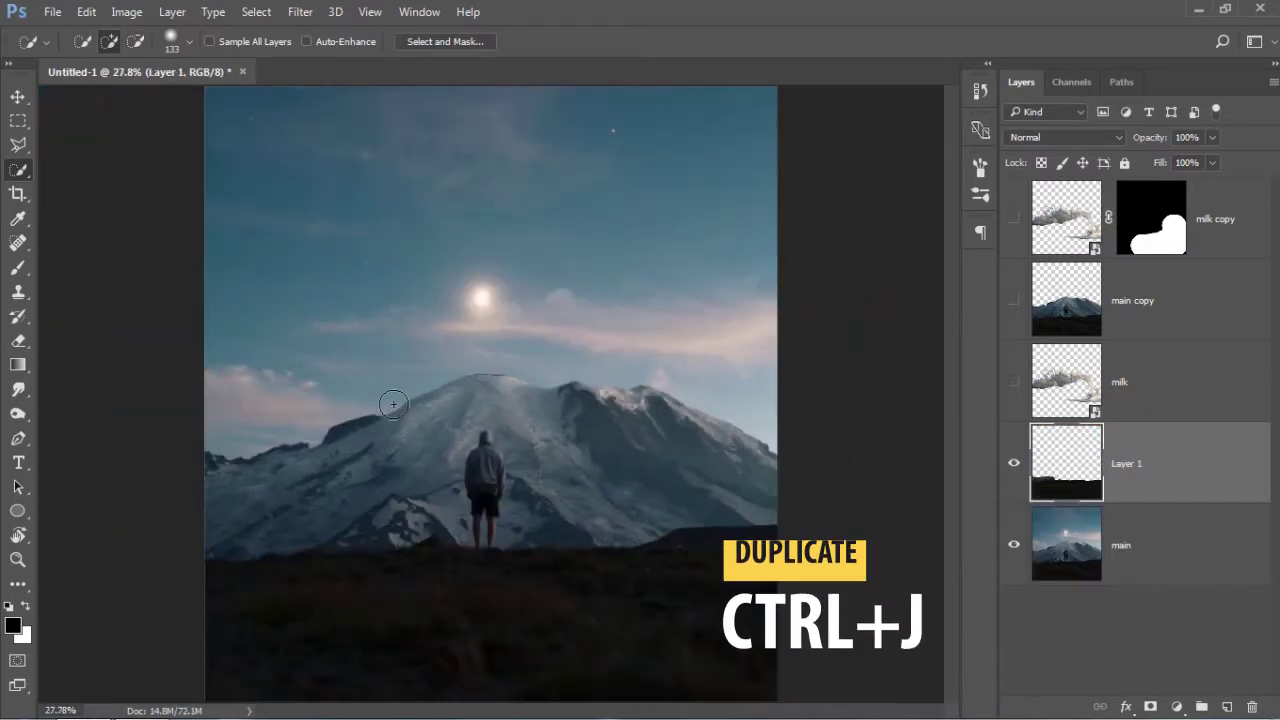
Step: Move the ground copy to the top, show milk, and clip a new empty layer to main copy
key(v)
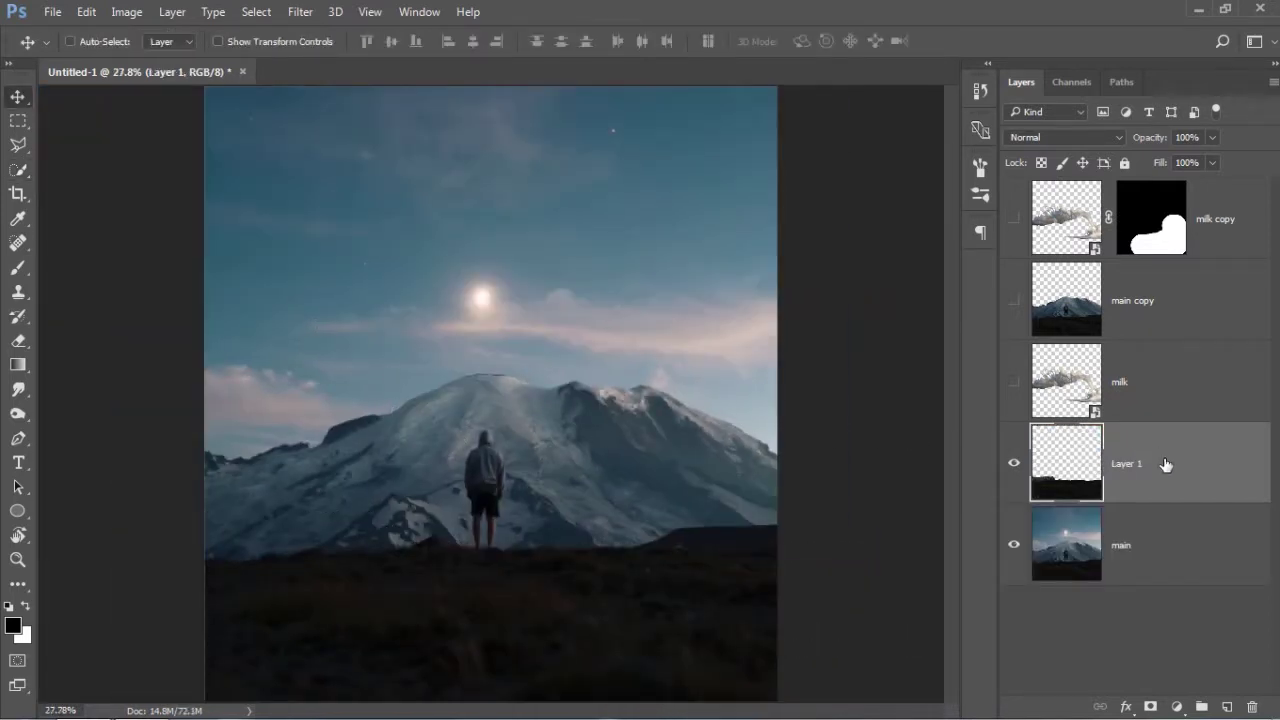
drag(1165, 464, 1186, 207)
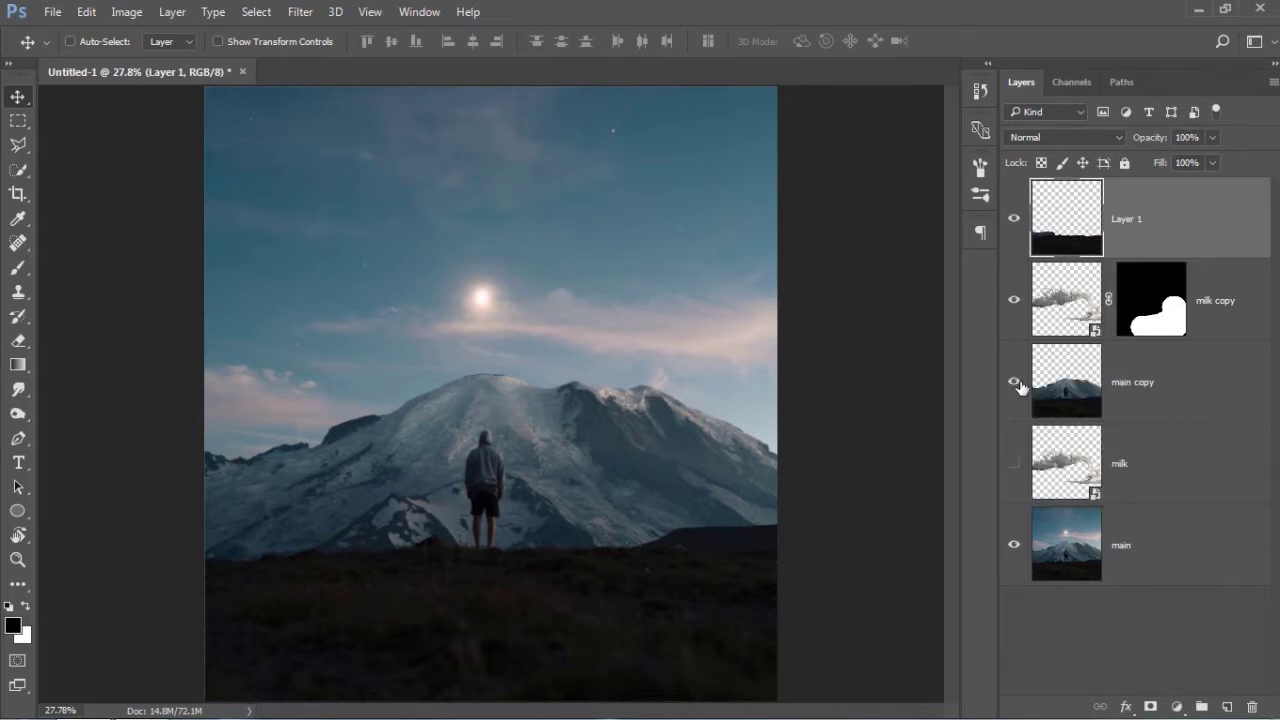
click(1016, 464)
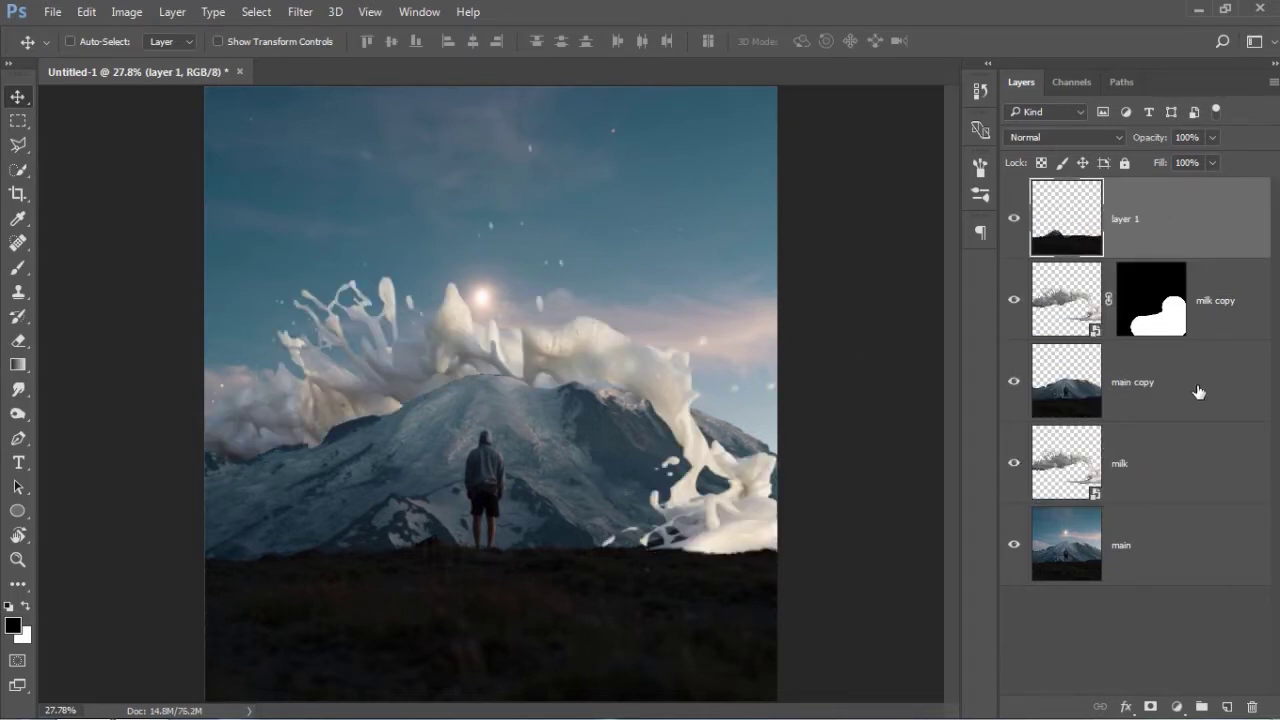
click(1210, 415)
click(1227, 707)
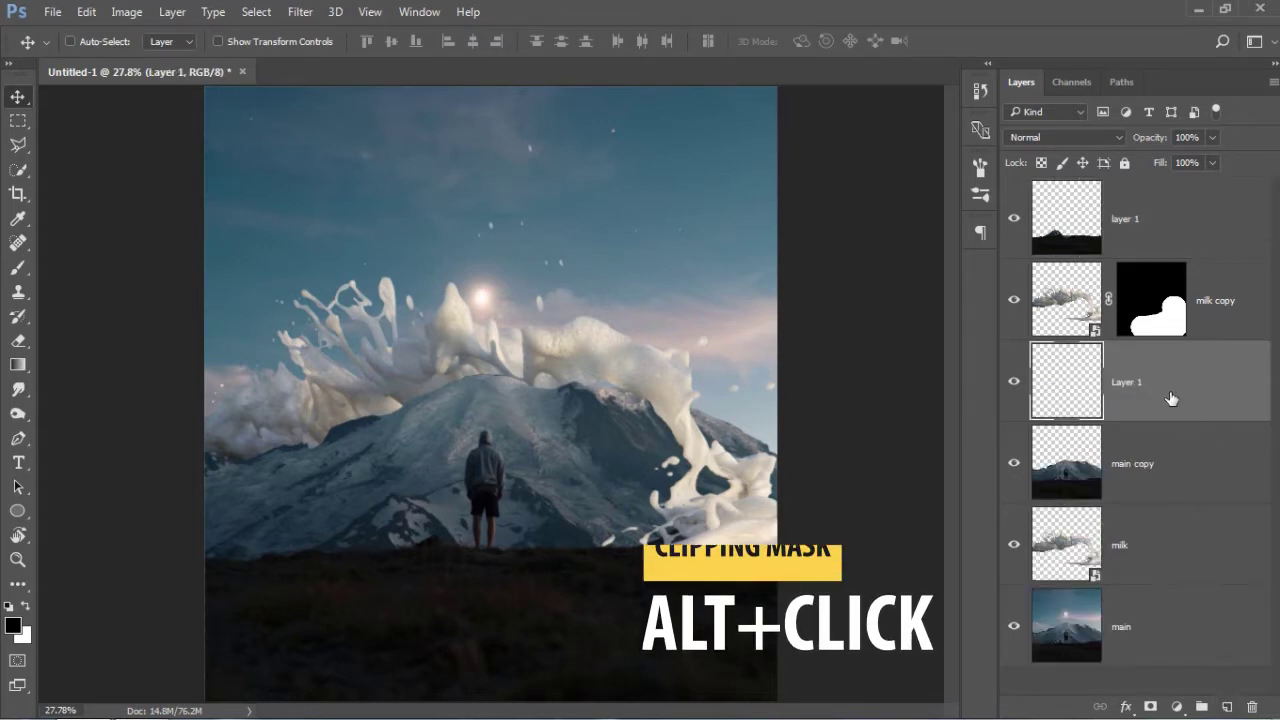
alt+click(1184, 418)
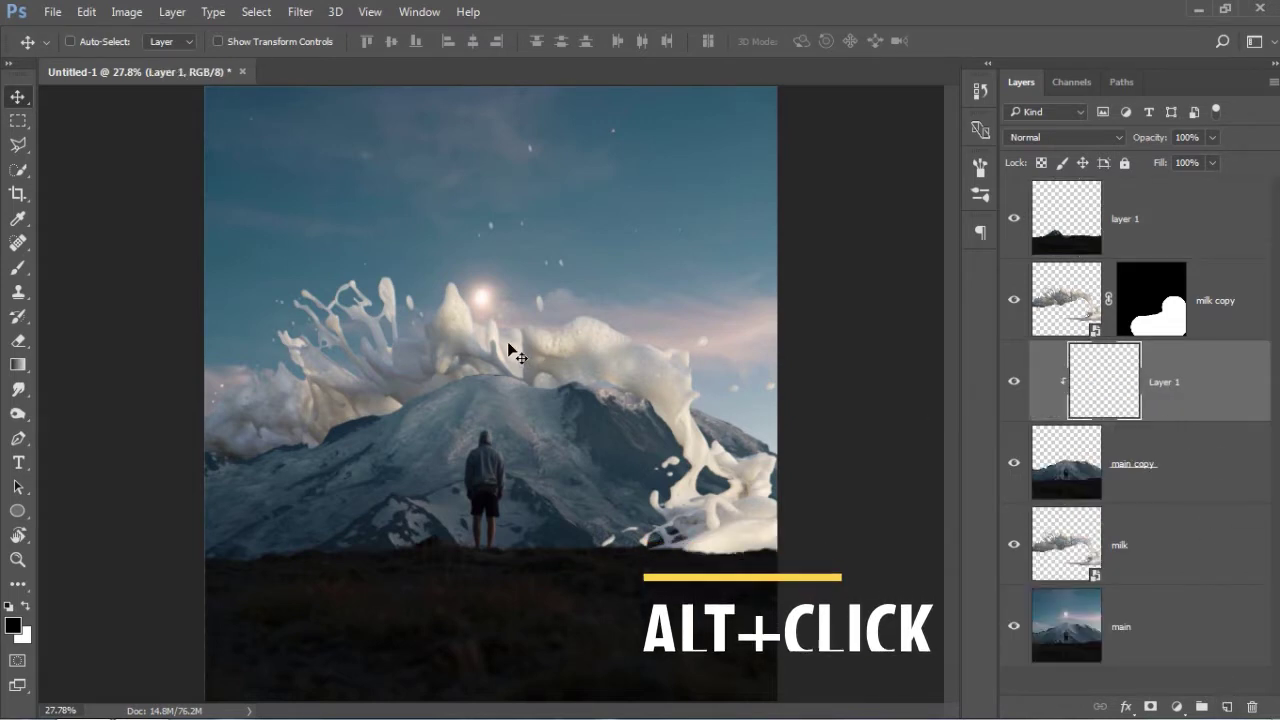
key(b)
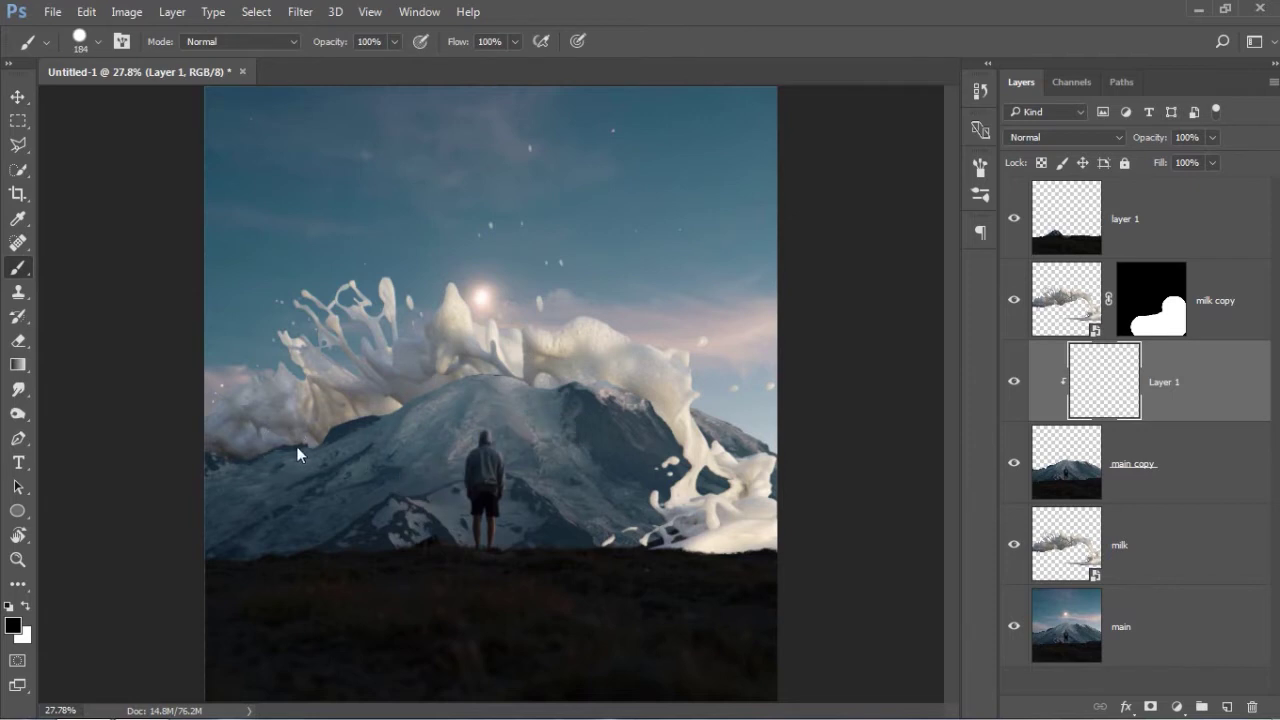
Step: Paint a black stroke along the mountain ridge on the clipped layer at 15% opacity, then select milk
mouse_move(222, 466)
mouse_down()
mouse_move(446, 384)
mouse_move(718, 482)
mouse_up()
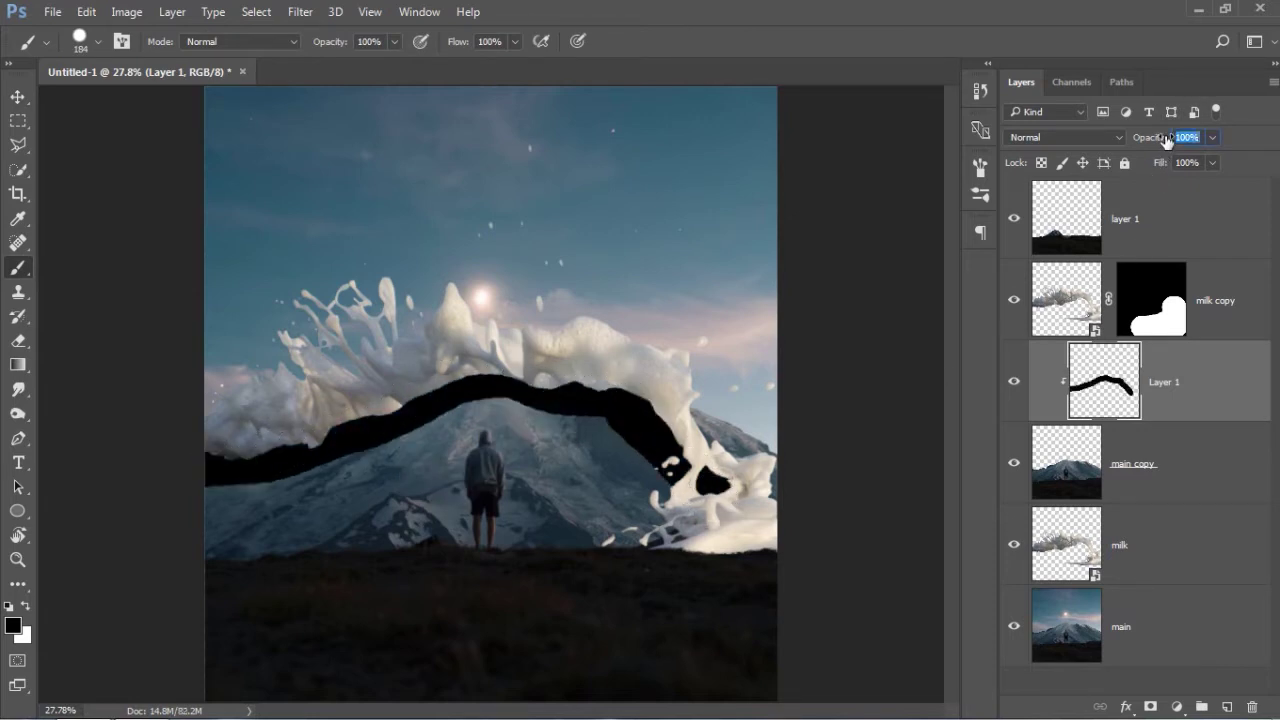
text(40)
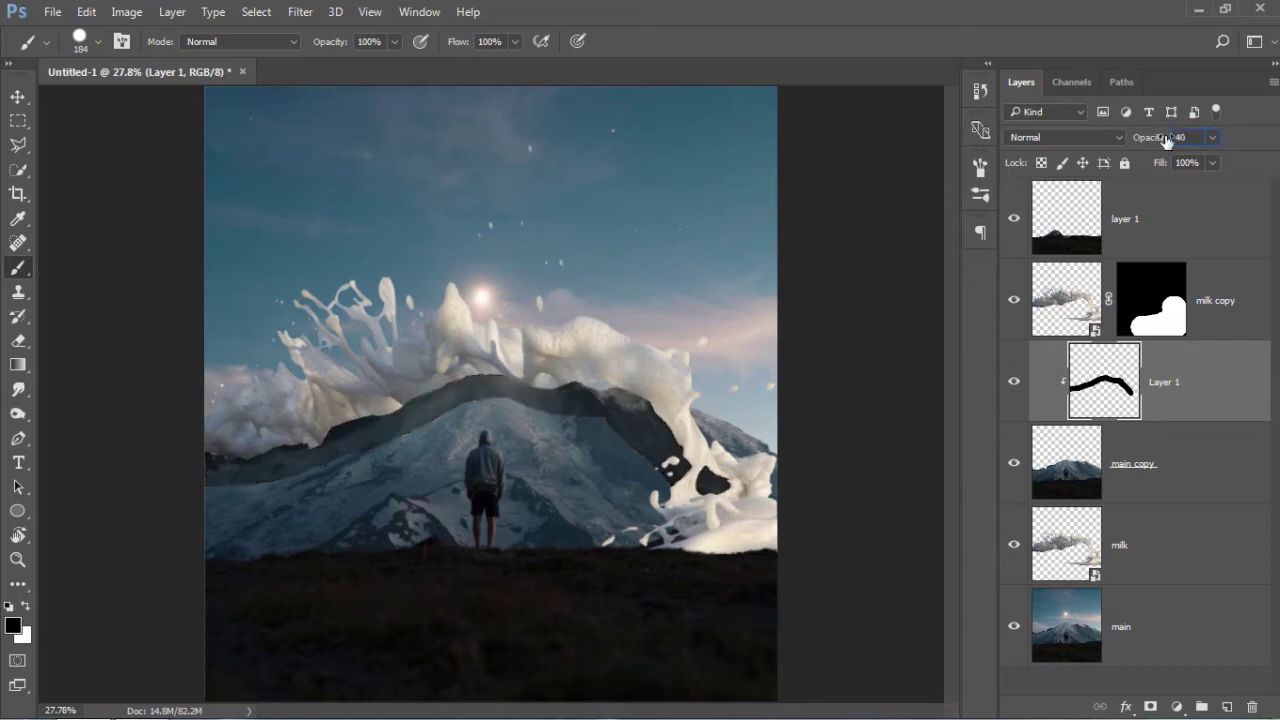
key(BackSpace)
text(0)
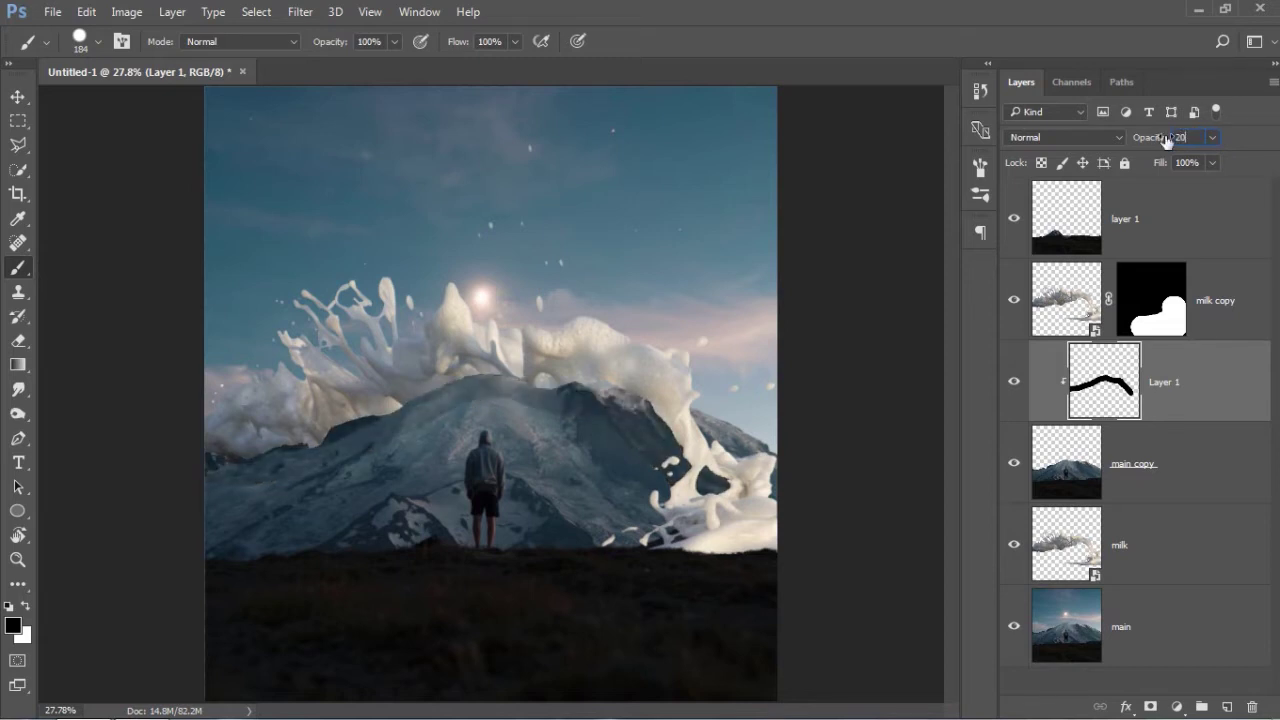
key(BackSpace)
key(BackSpace)
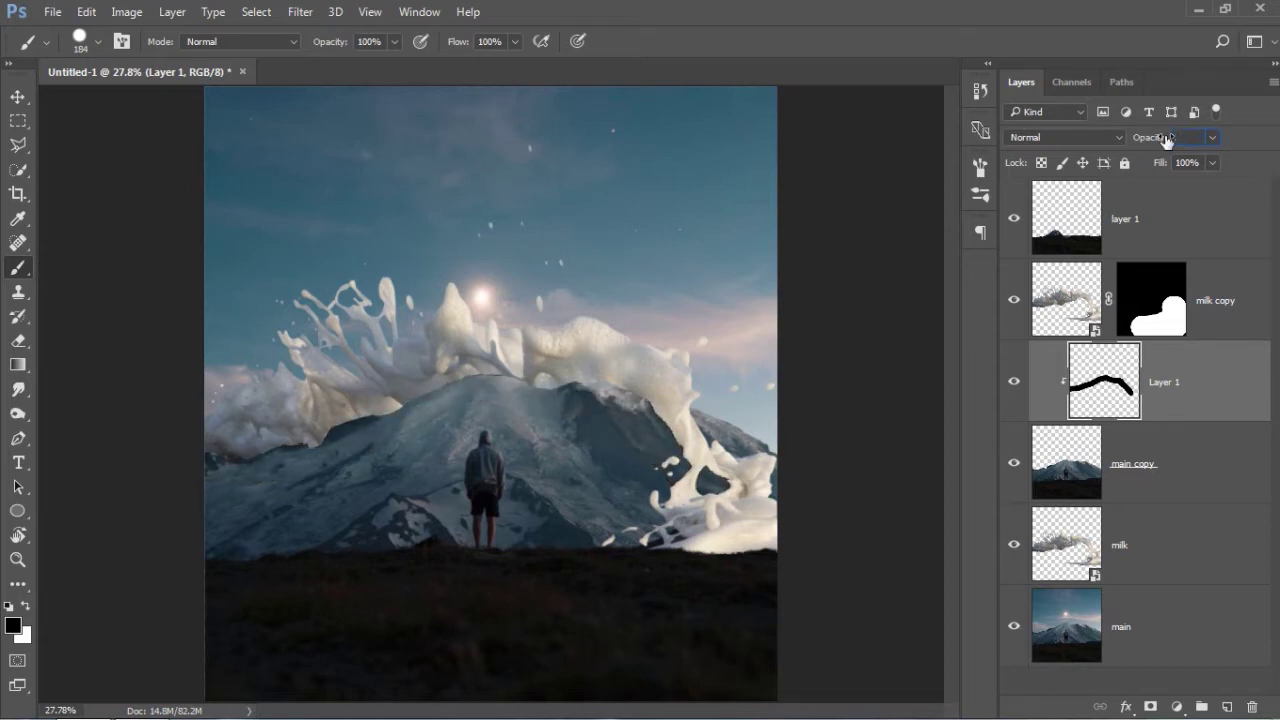
text(15)
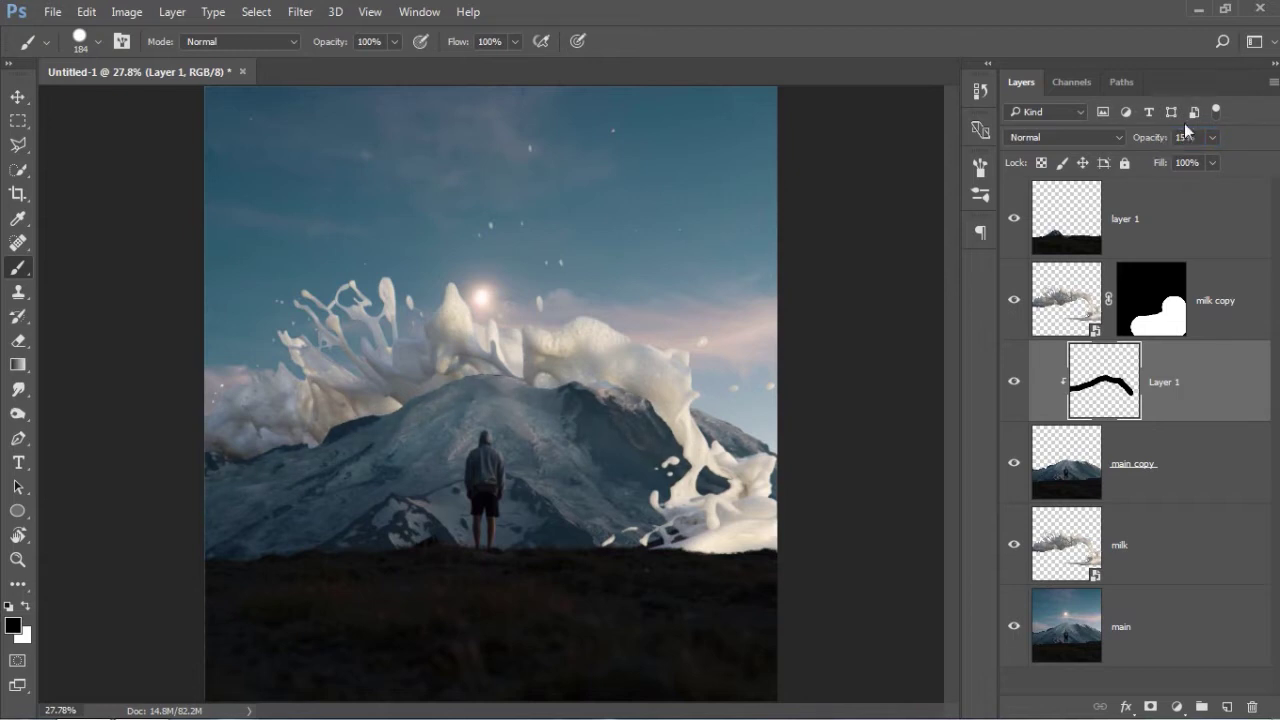
text(v)
click(1014, 381)
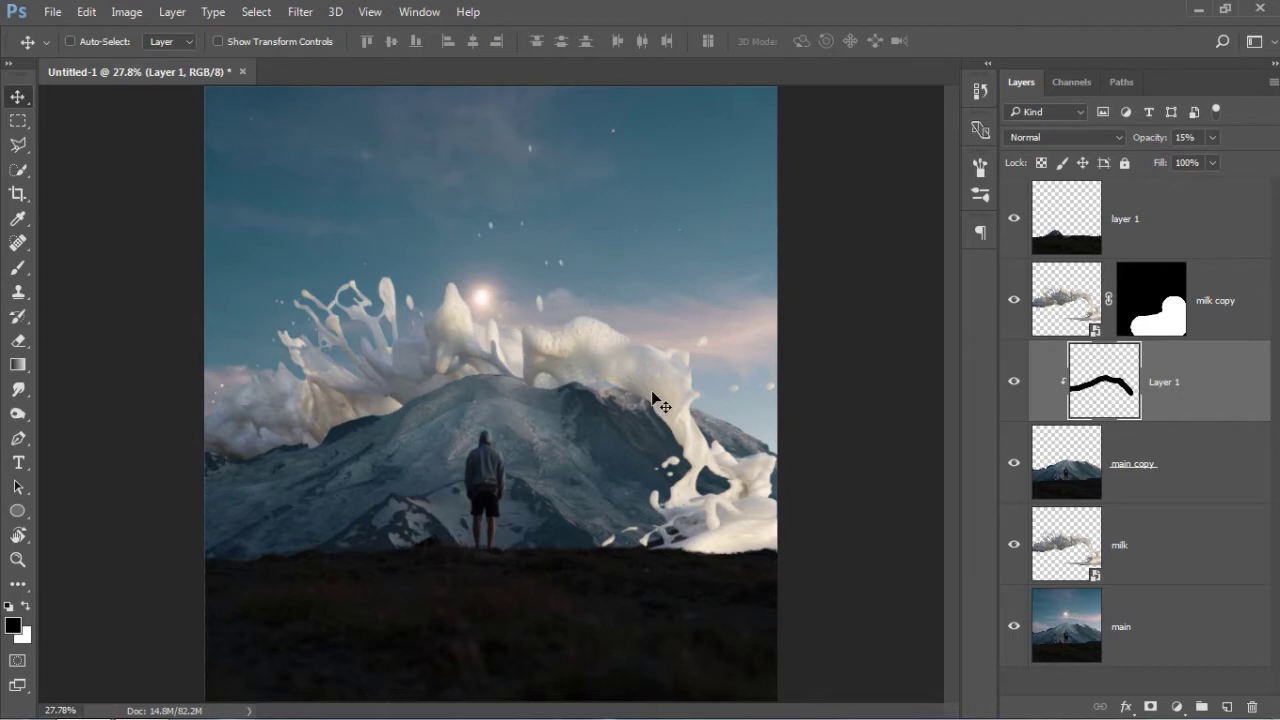
click(1127, 545)
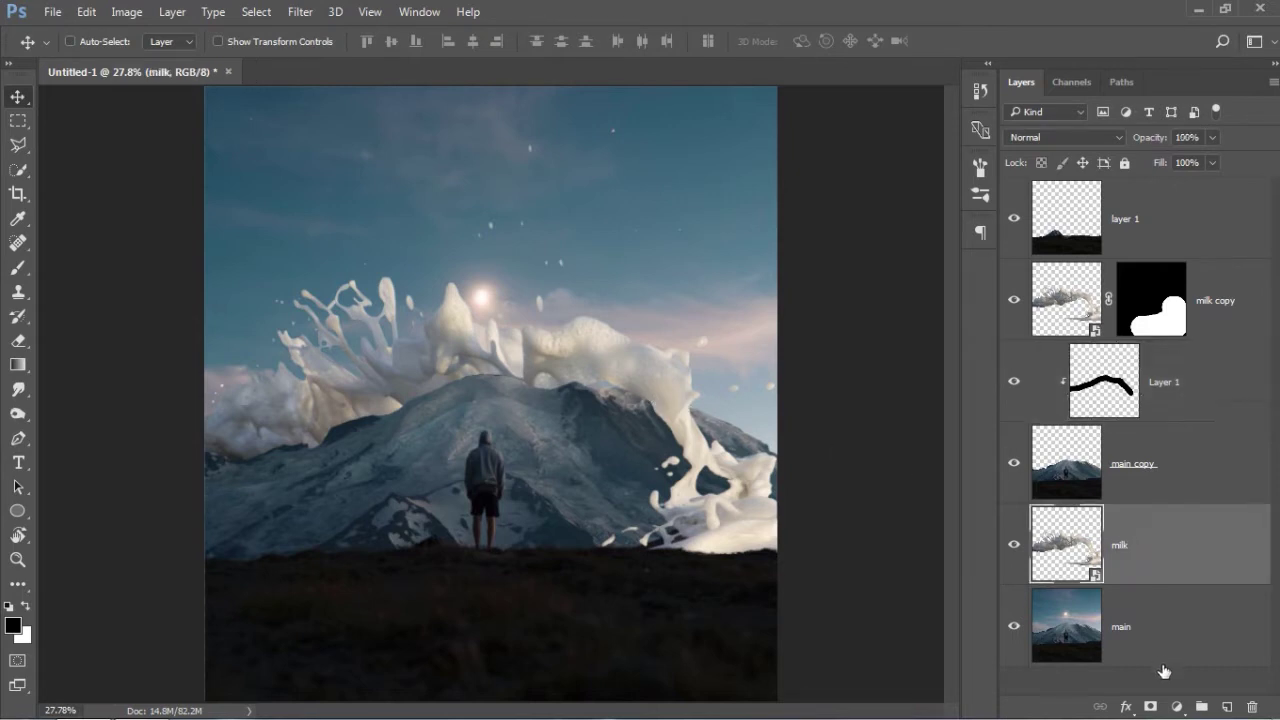
click(1179, 705)
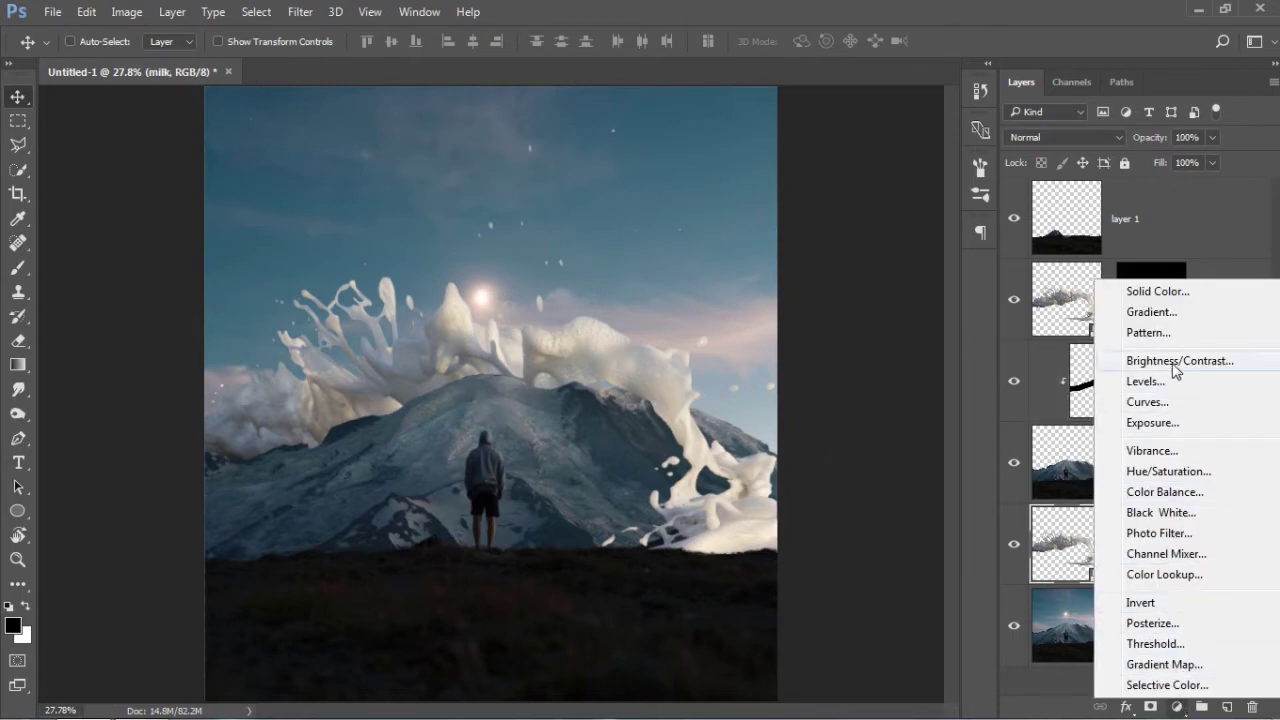
Step: Add a Brightness/Contrast layer clipped to milk with Brightness -34
click(1131, 362)
click(1005, 450)
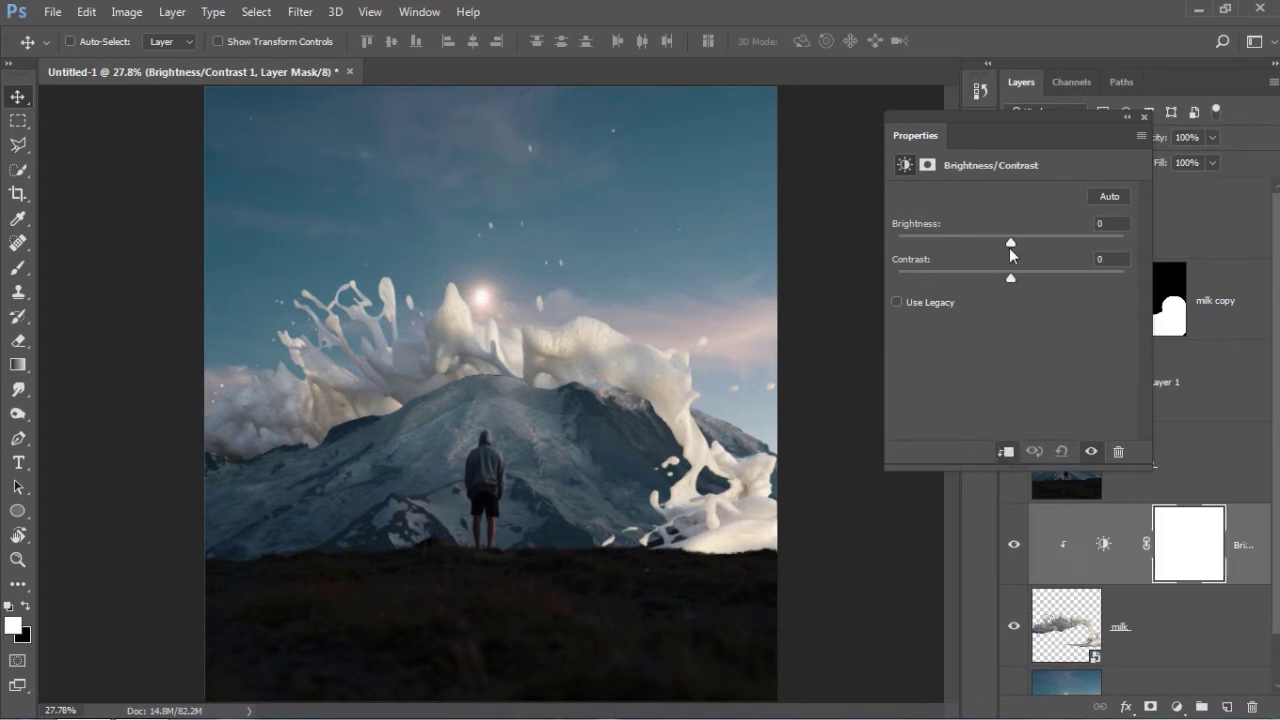
drag(1010, 244, 989, 244)
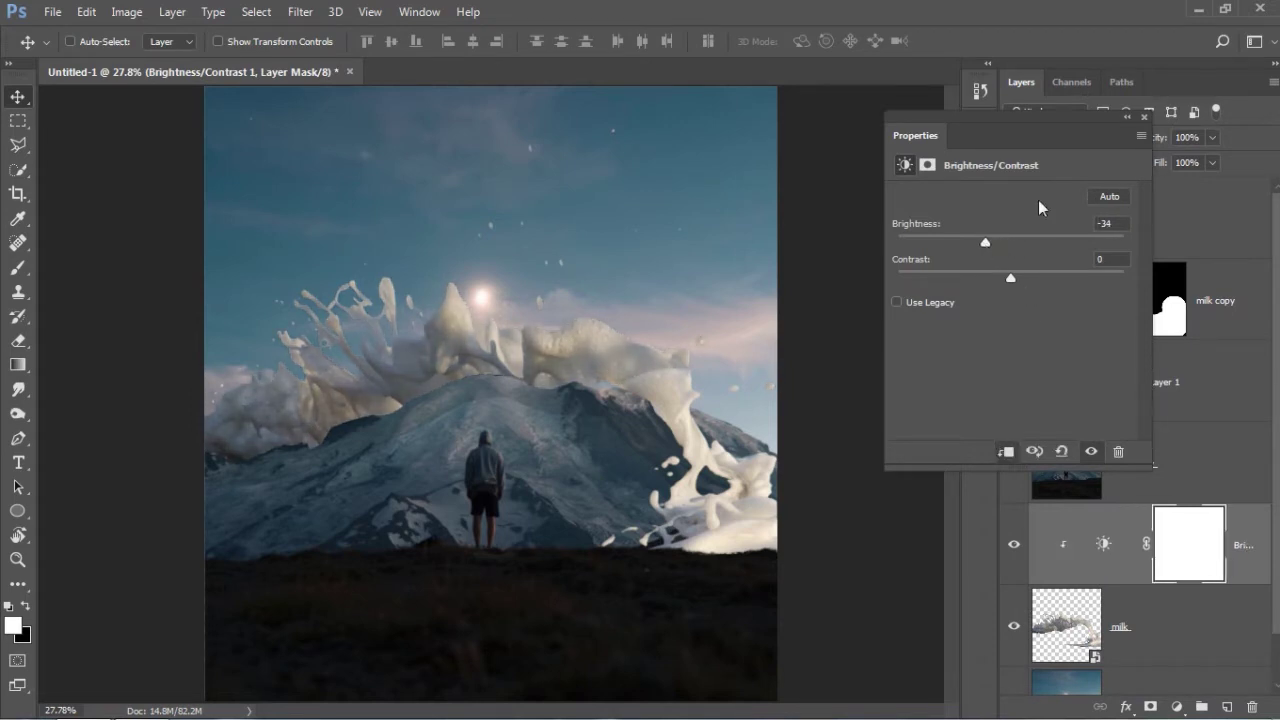
click(1127, 117)
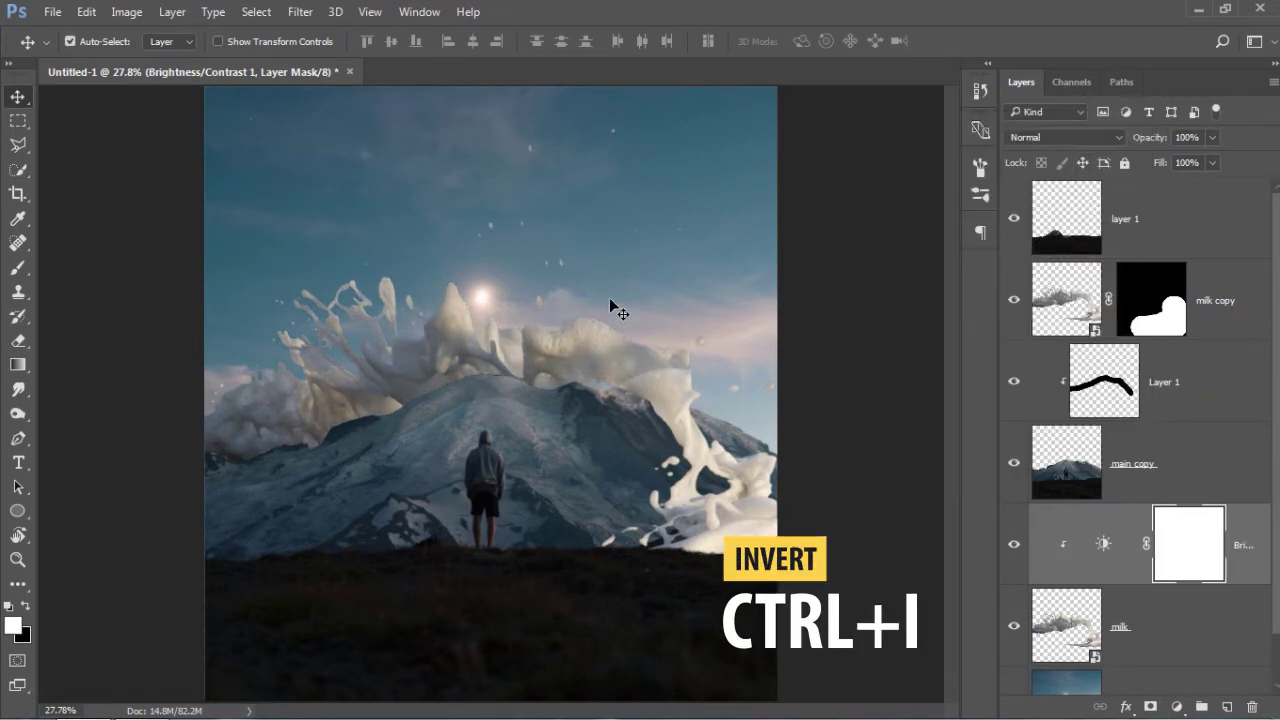
Step: Invert its mask and paint white across the mountain with a brush of about 313 px
key(ctrl+i)
key(b)
click(275, 468)
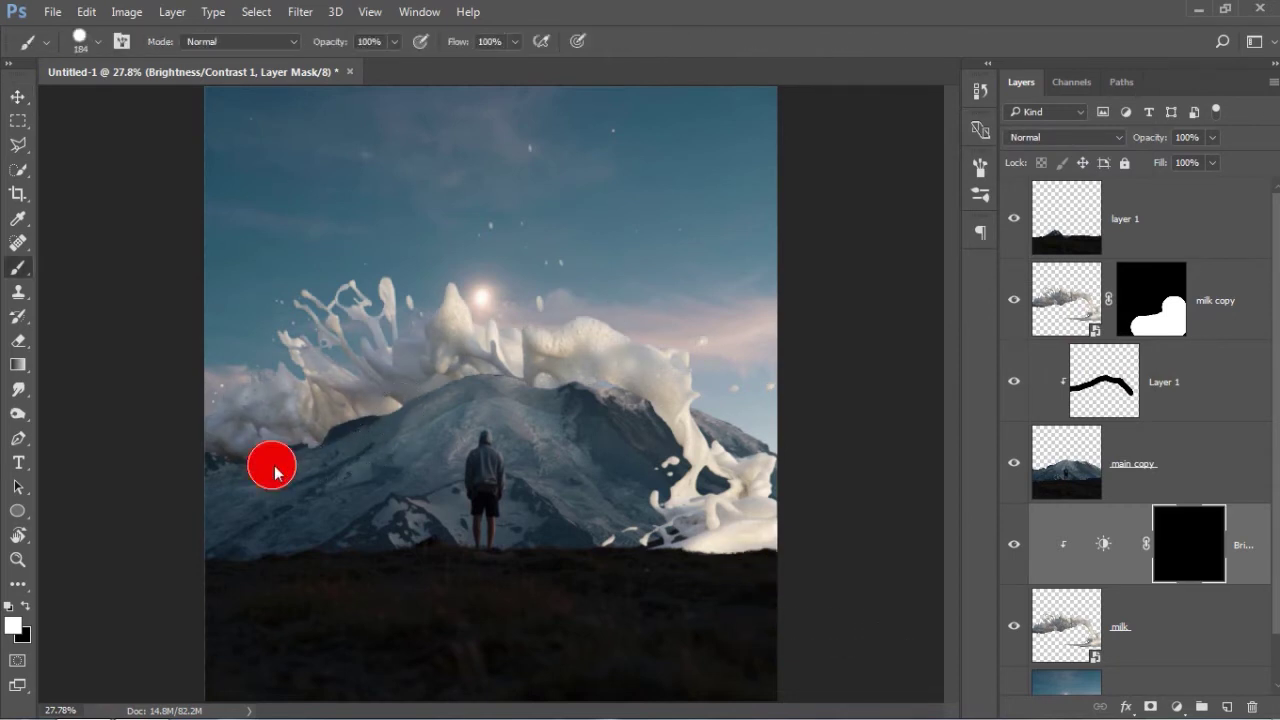
drag(275, 468, 310, 468)
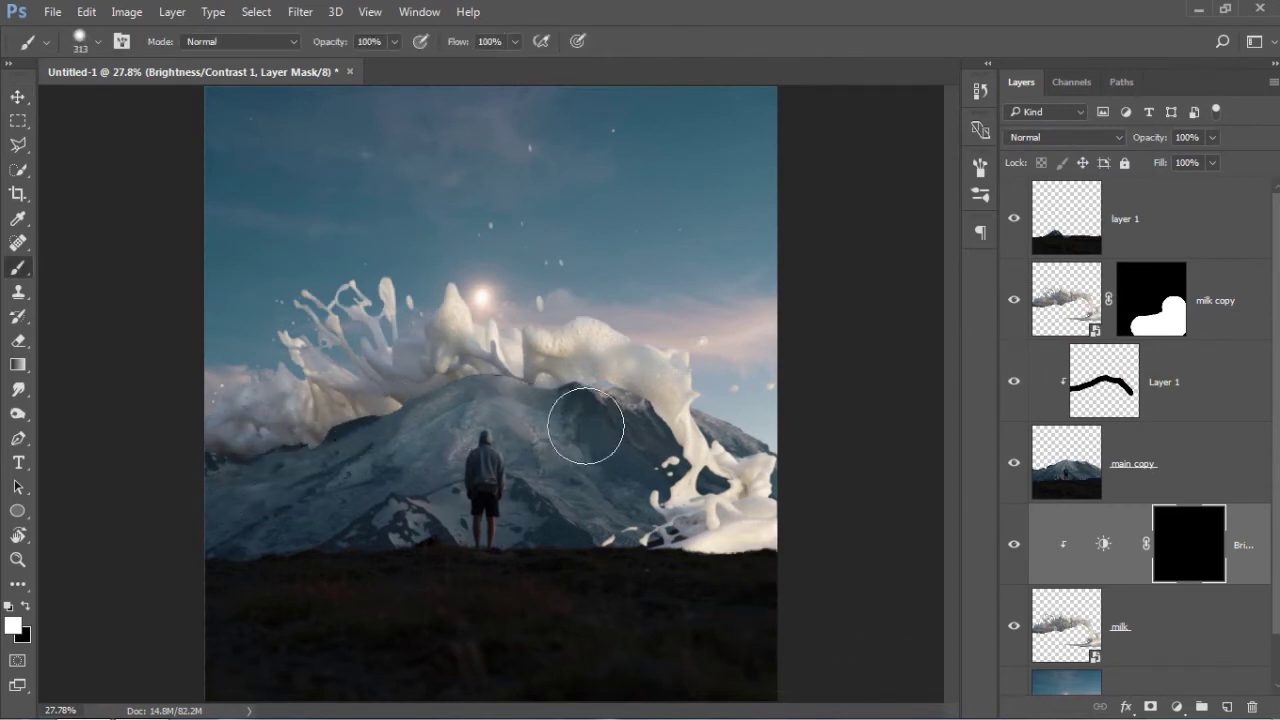
drag(585, 425, 643, 434)
key(v)
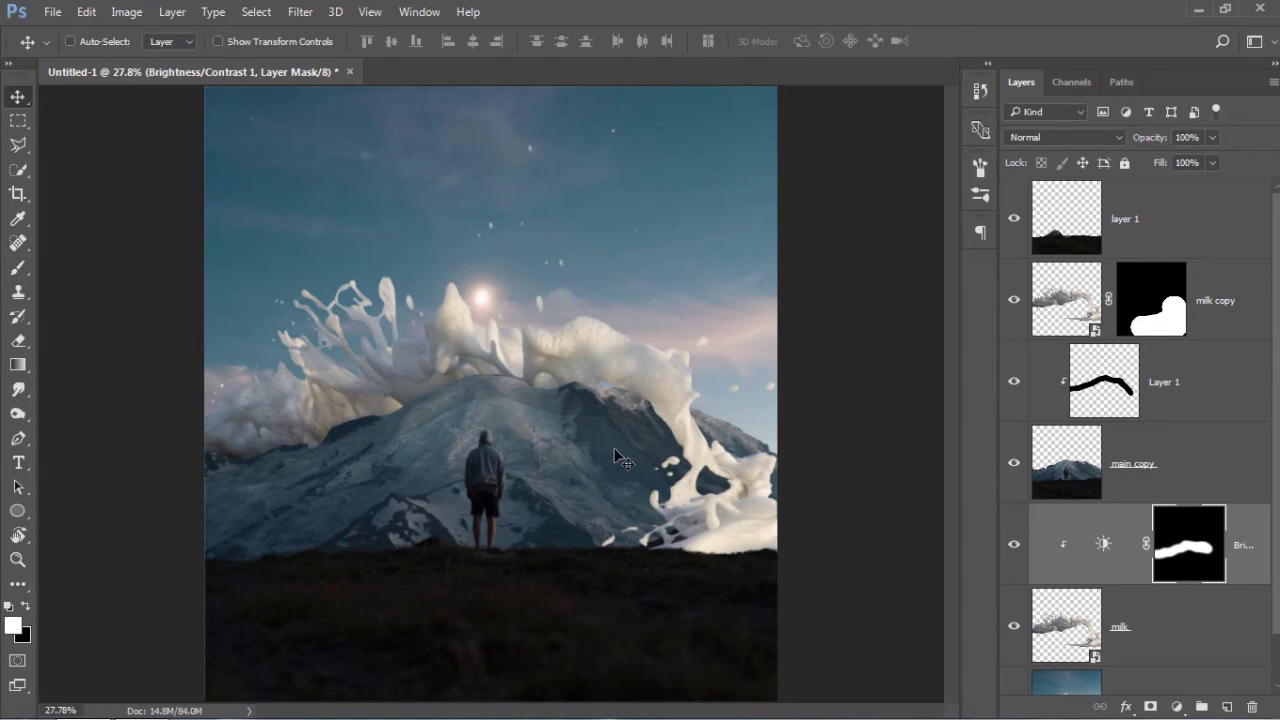
click(1179, 706)
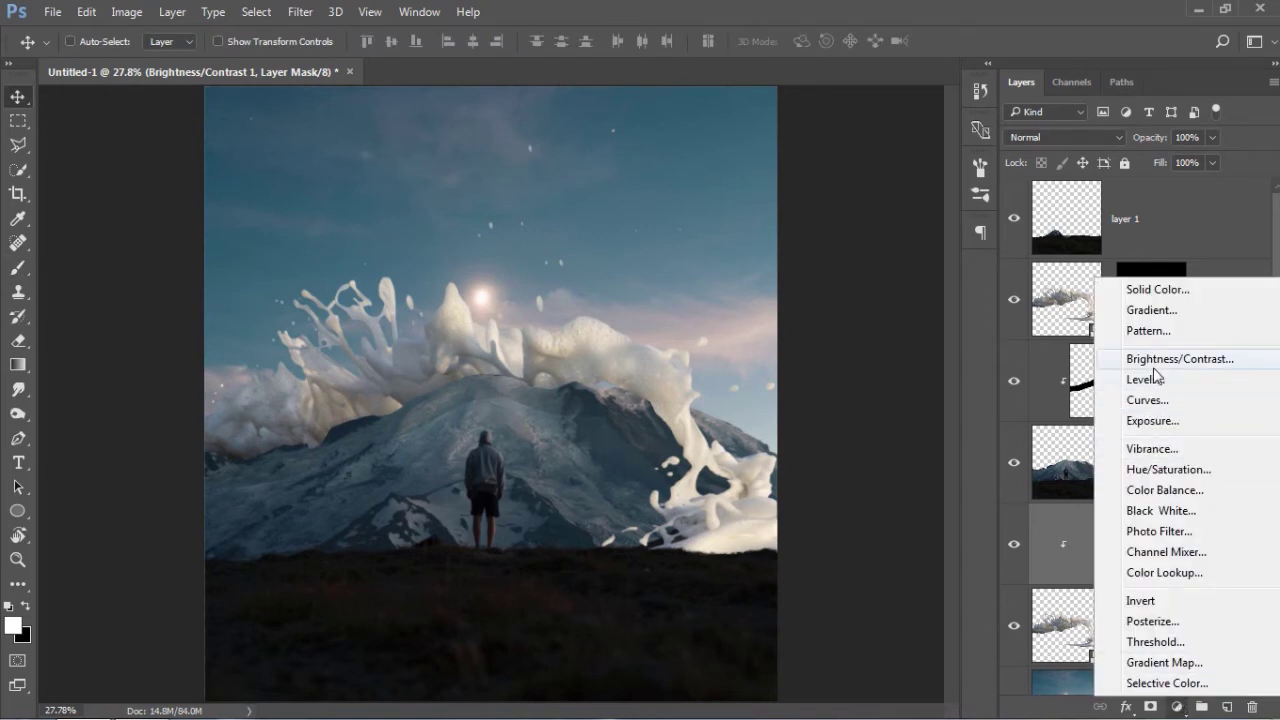
Step: Add a second clipped Brightness/Contrast layer on milk with Brightness 20 and Contrast 12
click(1155, 358)
click(1007, 452)
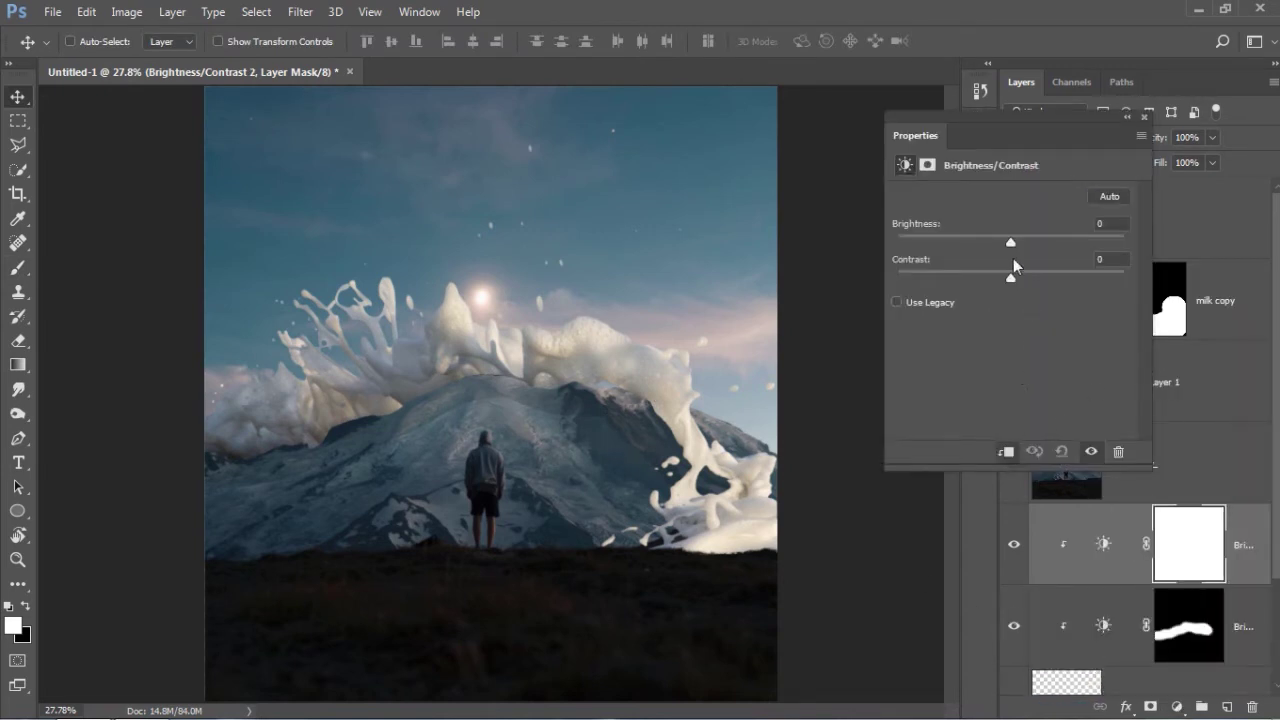
drag(1012, 245, 1024, 262)
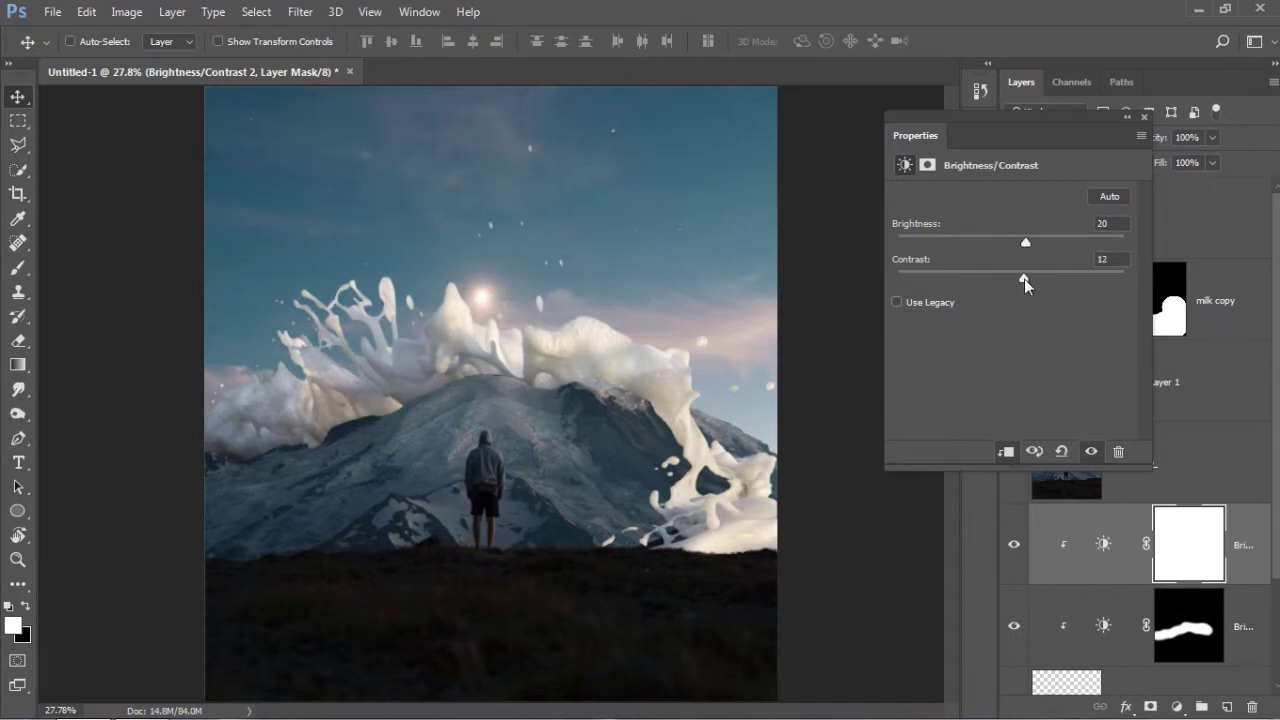
click(1143, 118)
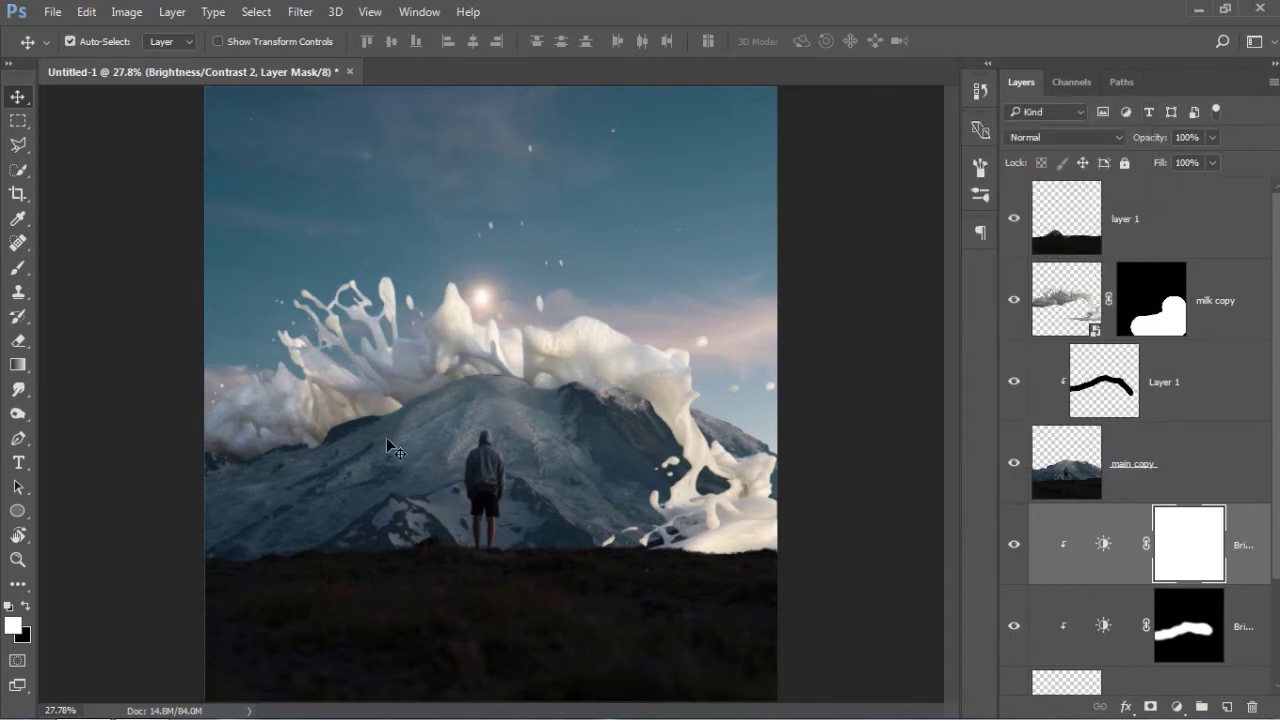
Step: Invert its mask and paint white along the splash crest, then select milk copy
key(ctrl+i)
key(b)
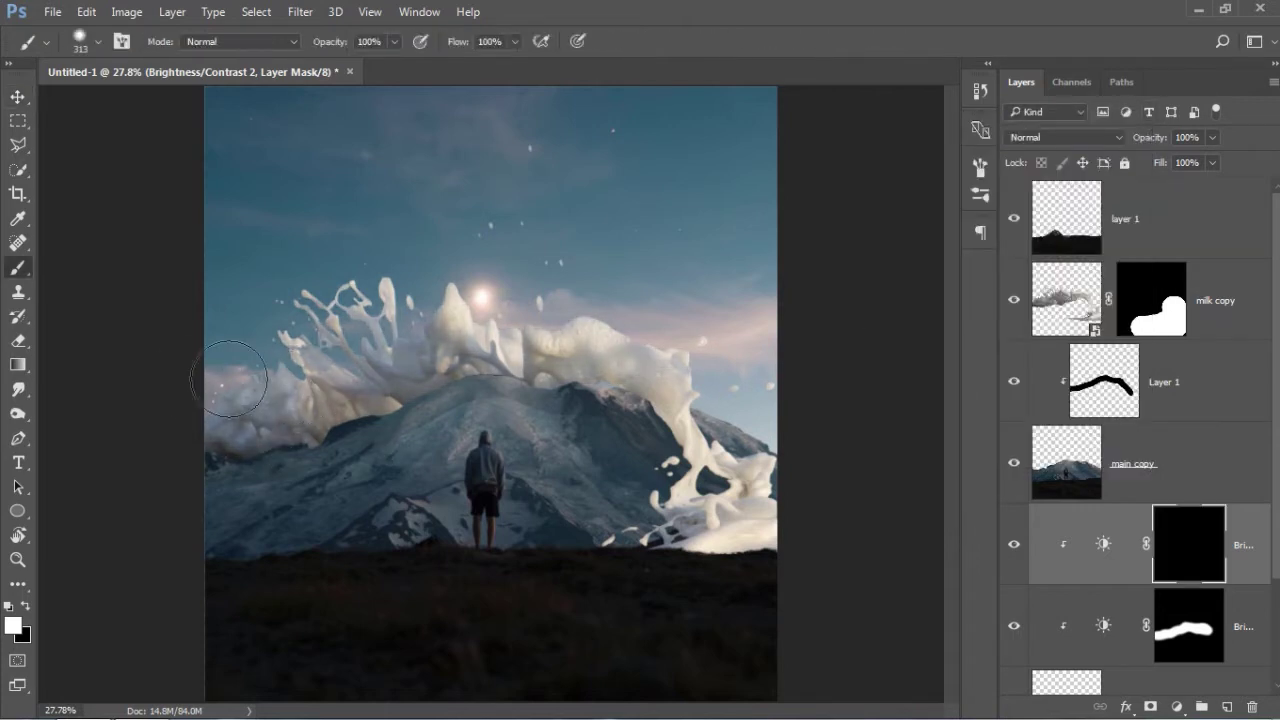
mouse_move(190, 385)
mouse_down()
mouse_move(343, 271)
mouse_move(643, 286)
mouse_move(771, 394)
mouse_move(736, 400)
mouse_up()
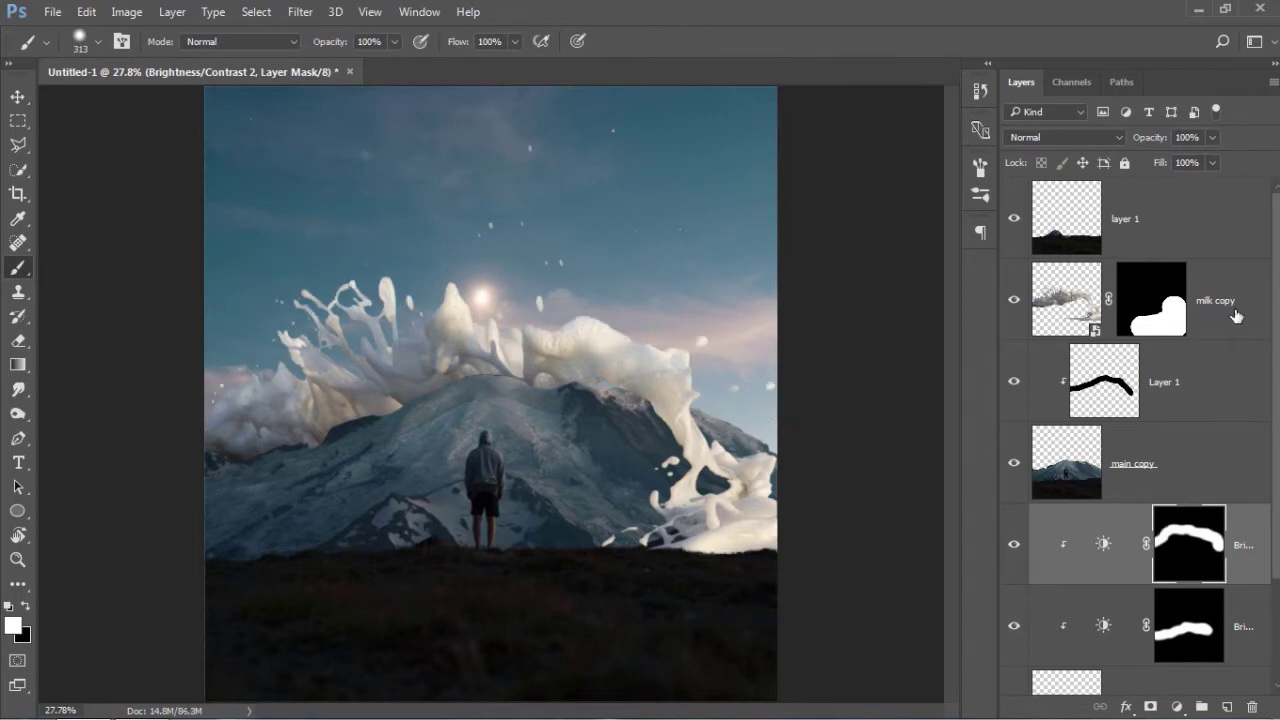
click(1236, 316)
click(1175, 700)
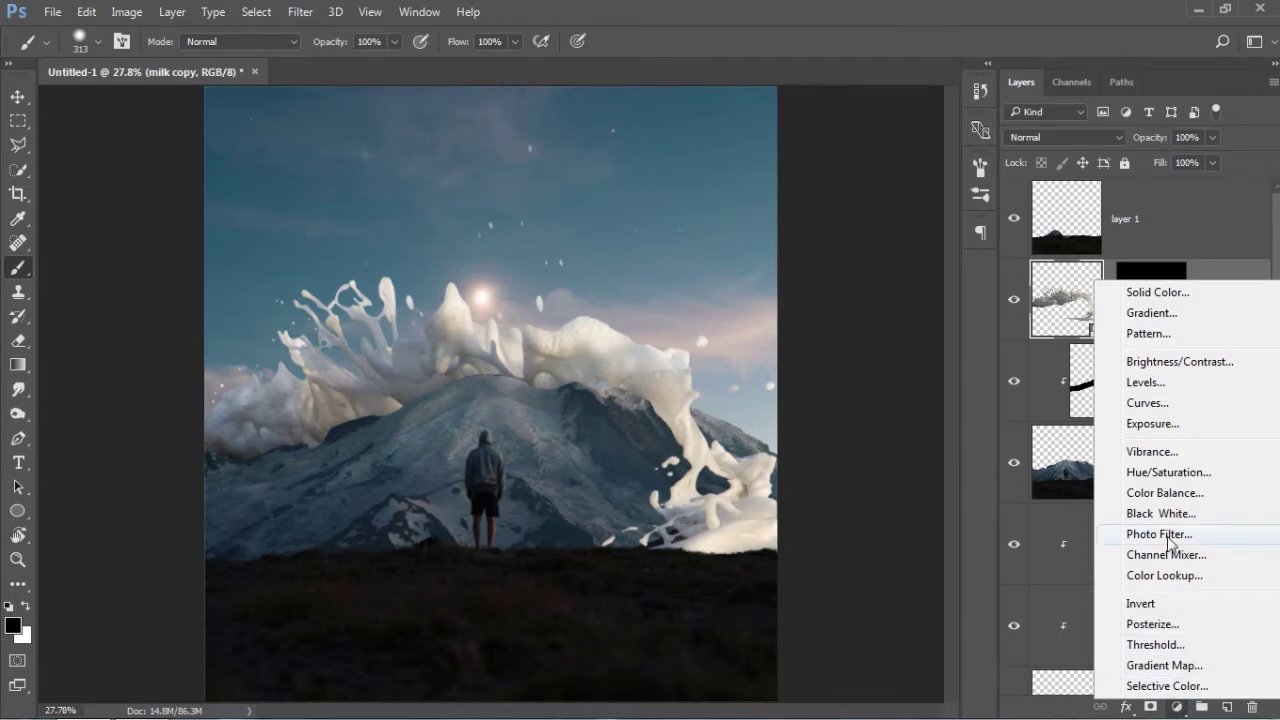
Step: Clip a Brightness/Contrast layer at Brightness -16, Contrast 24 to milk copy and compare the result
click(1170, 372)
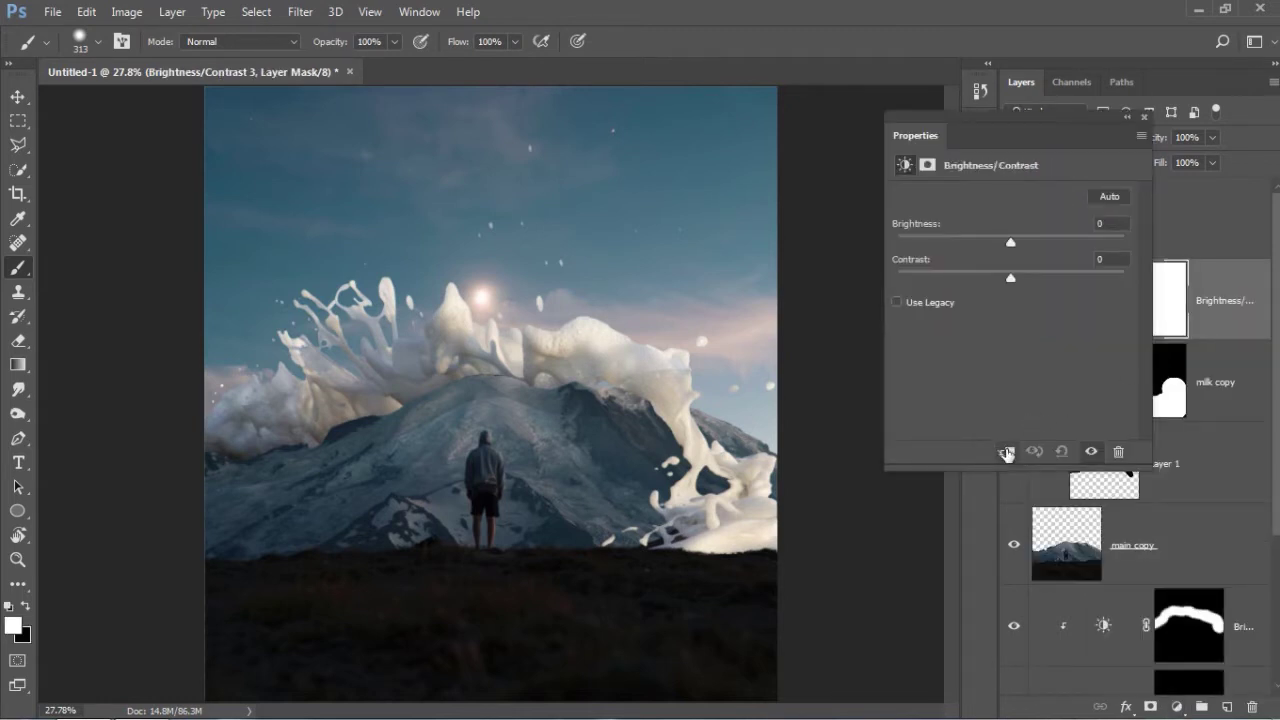
click(1006, 453)
drag(1009, 245, 1000, 246)
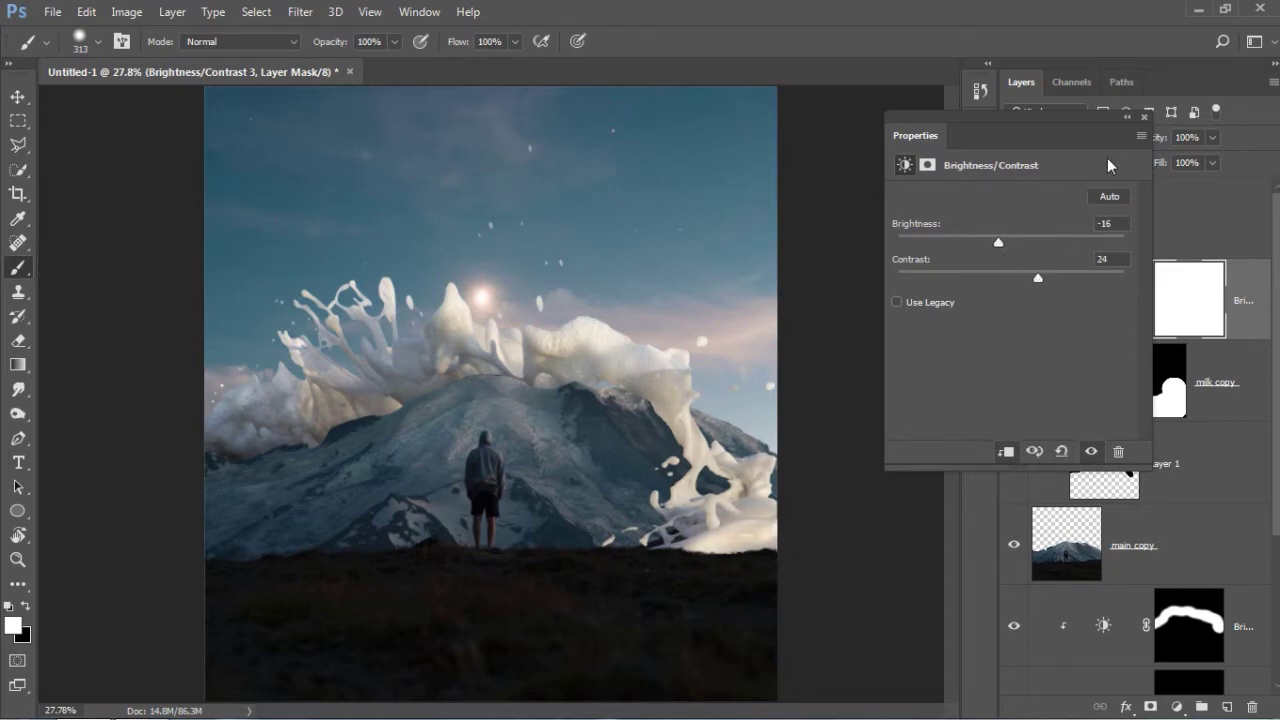
click(1144, 119)
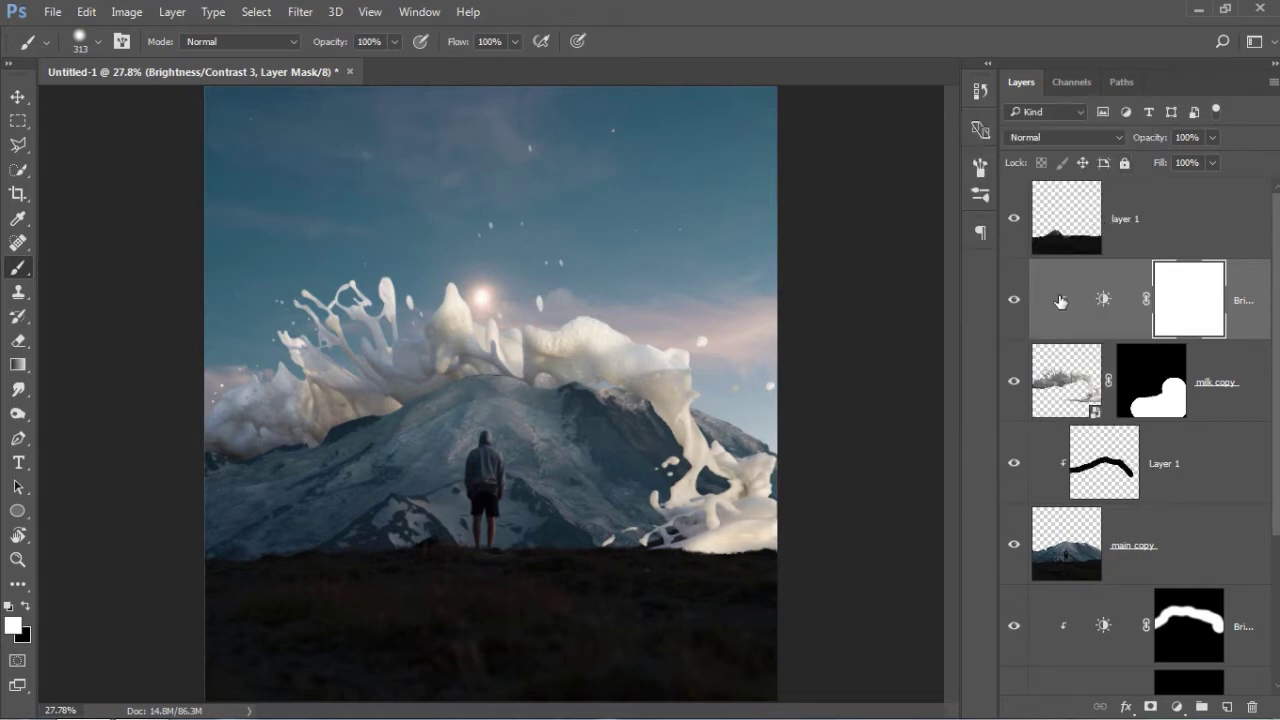
click(1014, 300)
Step: Add Layer 2 at the top and set a warm yellow foreground sampled near the moon
click(1160, 245)
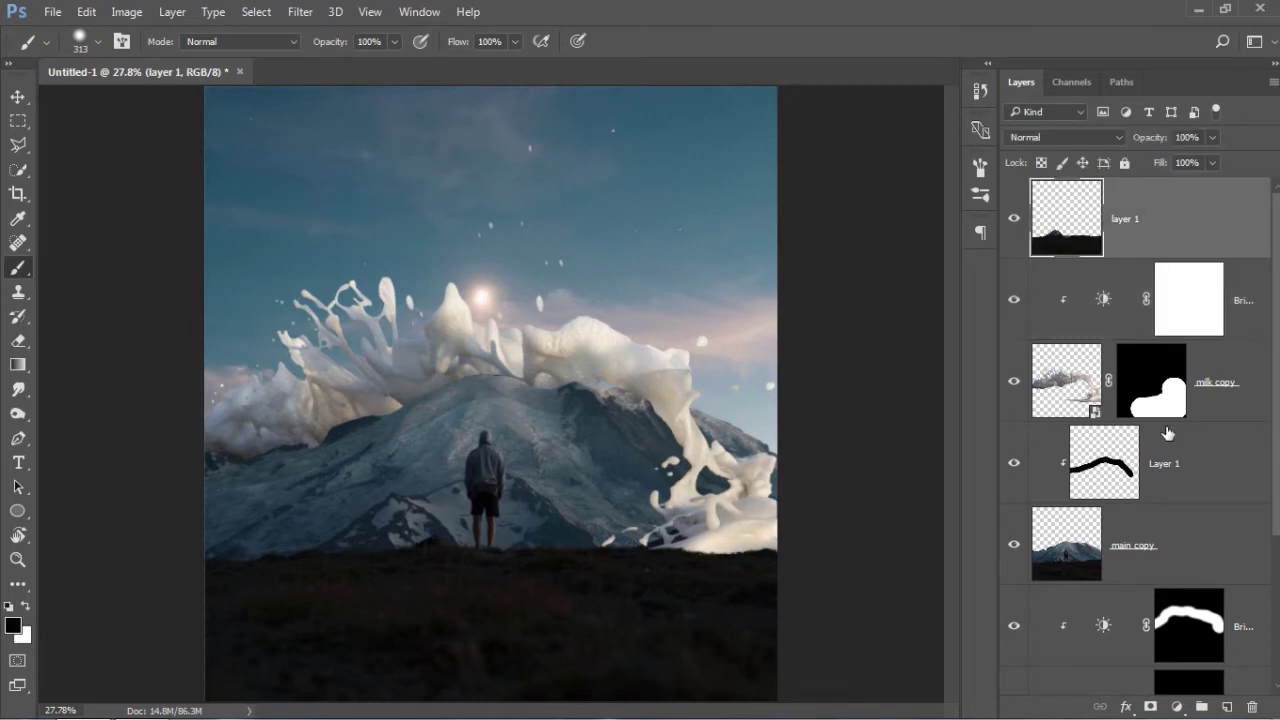
click(1229, 706)
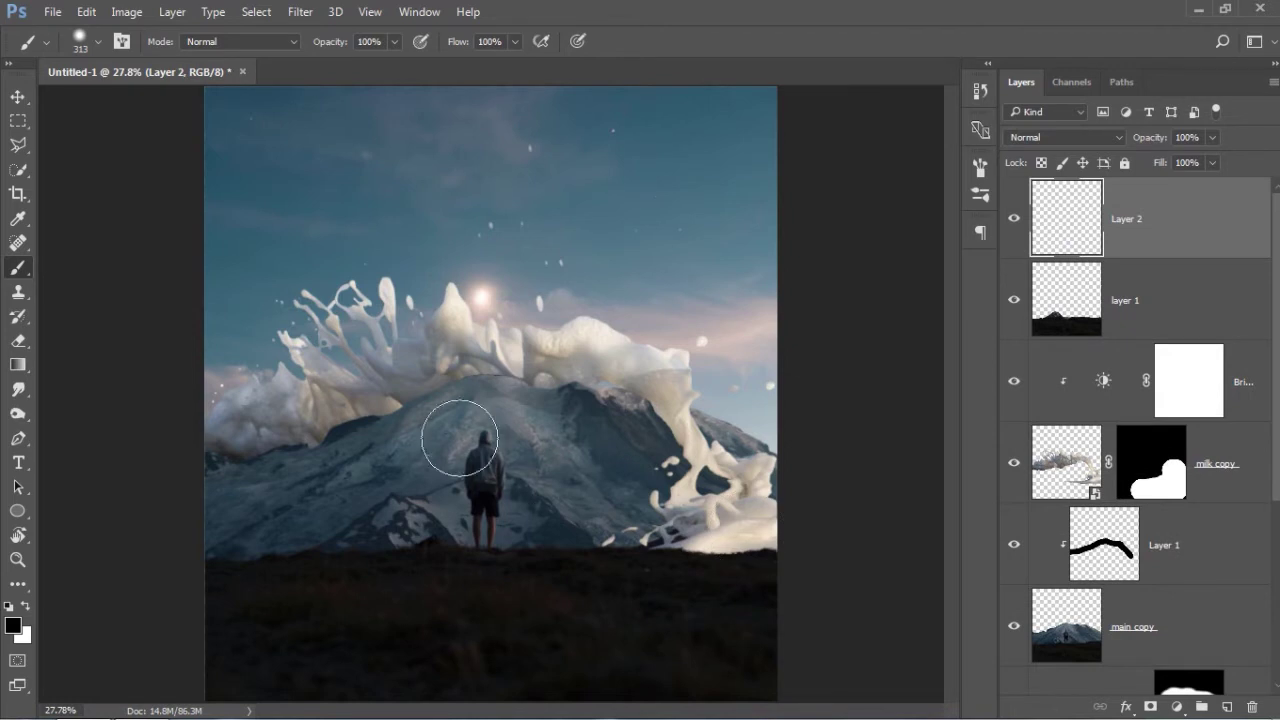
mouse_move(445, 288)
mouse_down()
mouse_move(514, 289)
mouse_move(494, 286)
mouse_up()
alt+click(485, 292)
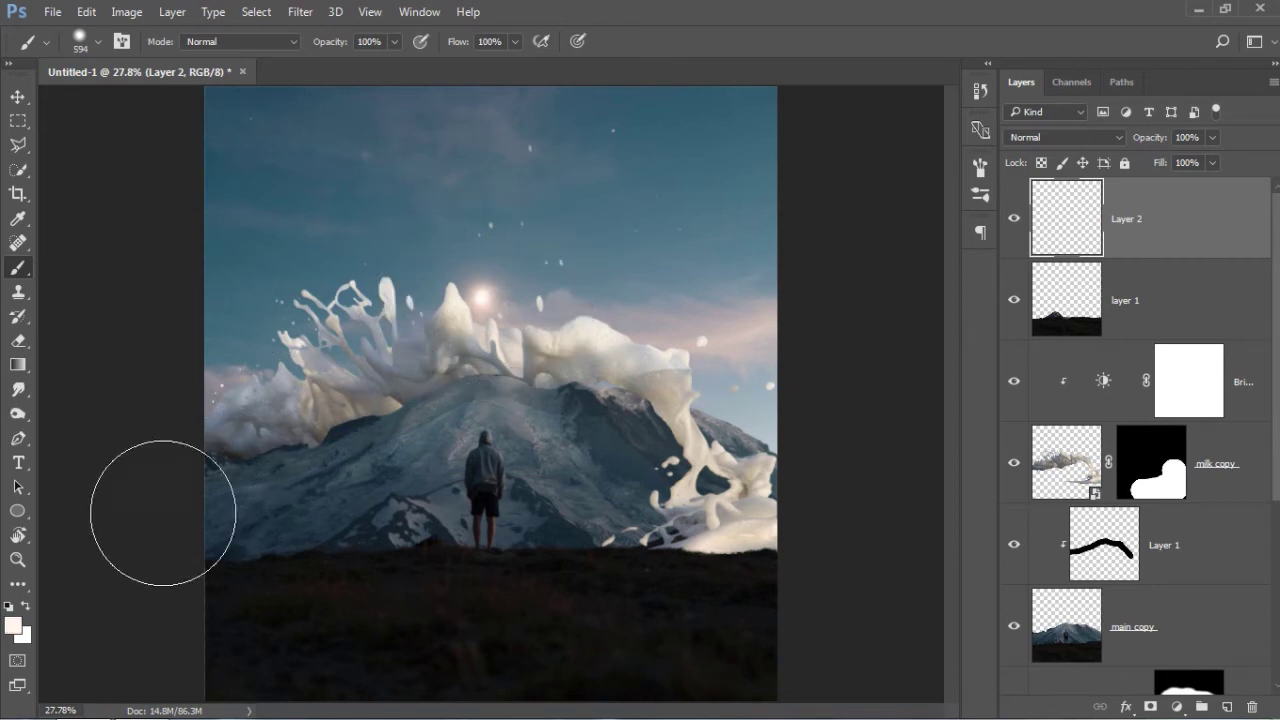
click(12, 627)
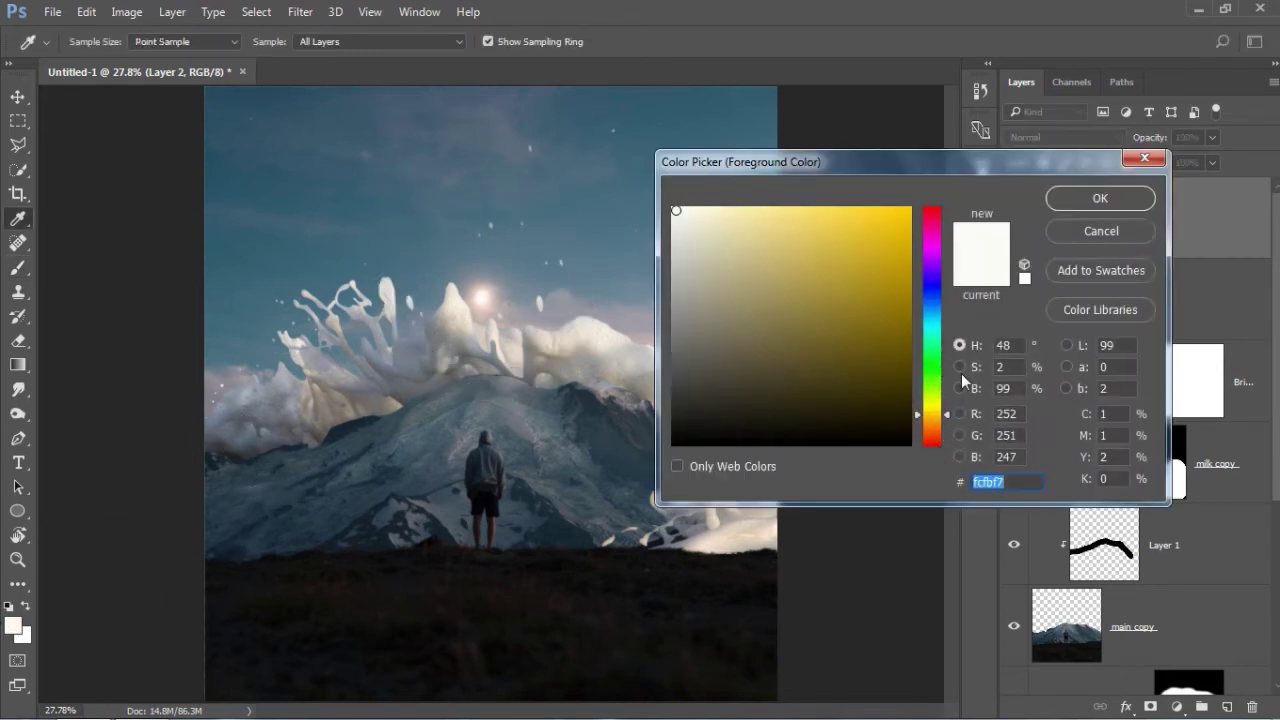
click(960, 367)
drag(938, 440, 938, 335)
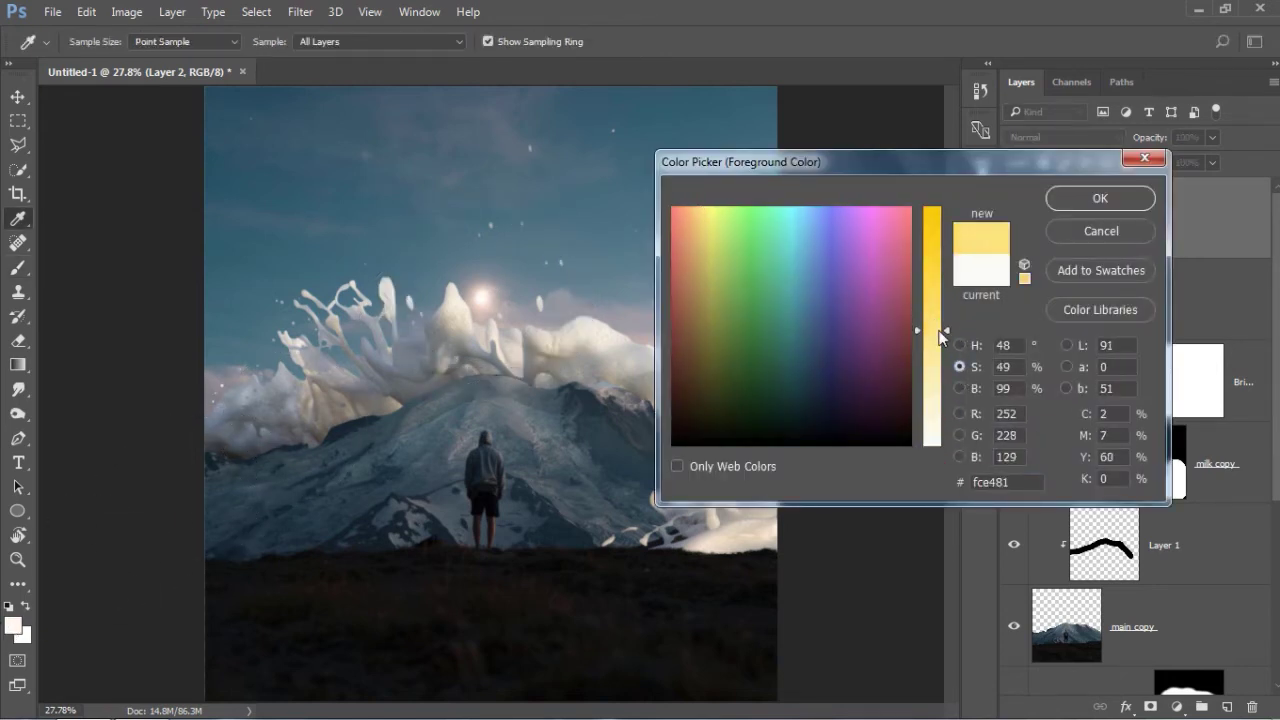
click(1100, 198)
key(b)
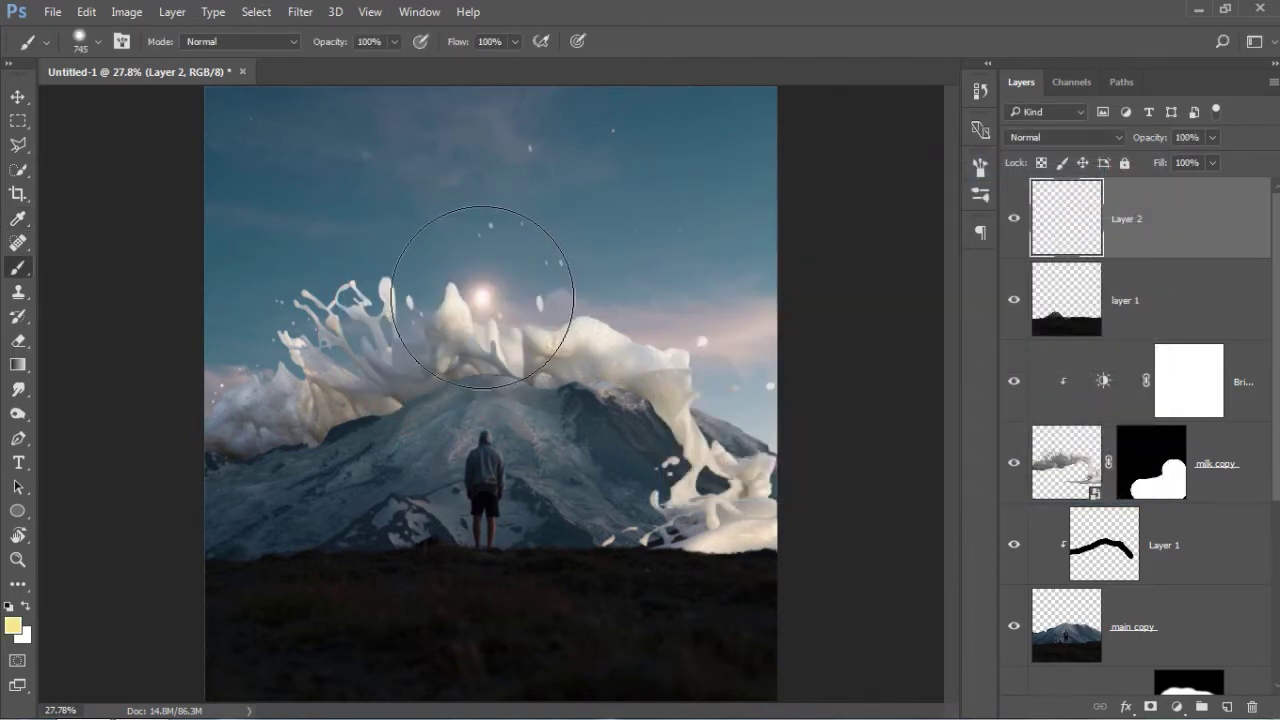
Step: Paint a soft yellow dab over the moon and blend it Screen at 10% opacity
click(481, 296)
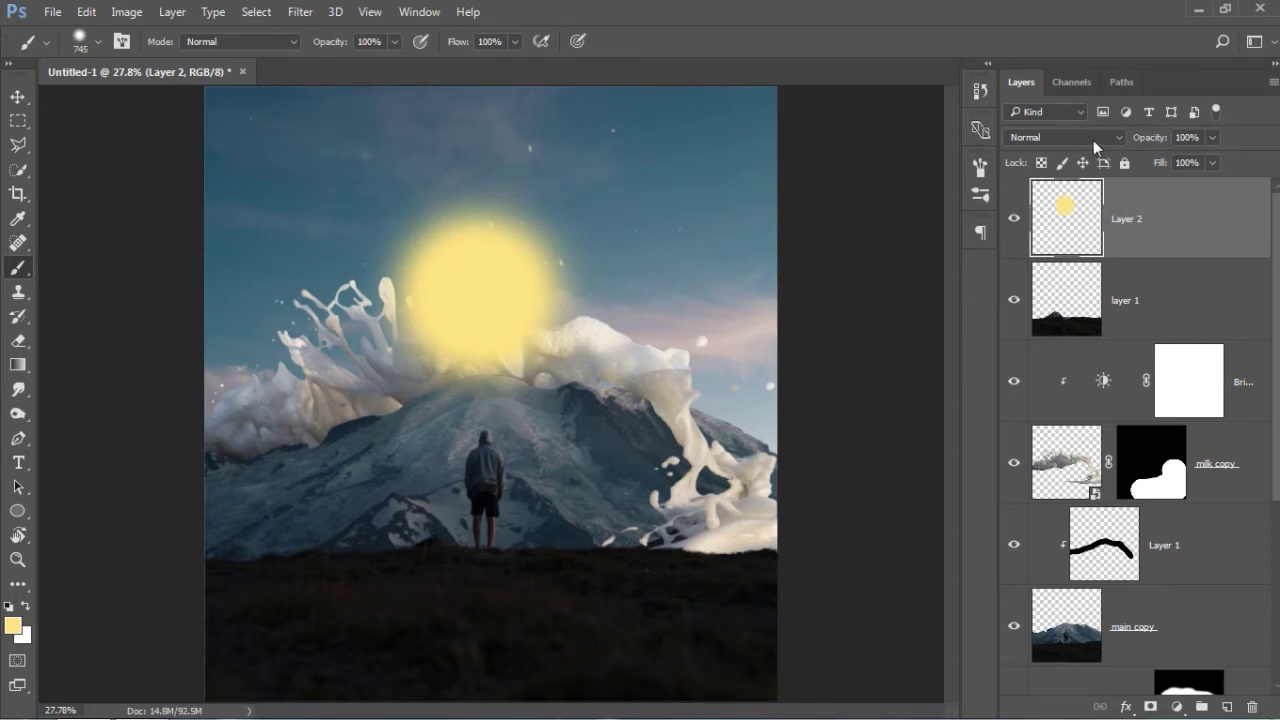
click(1091, 137)
click(1066, 272)
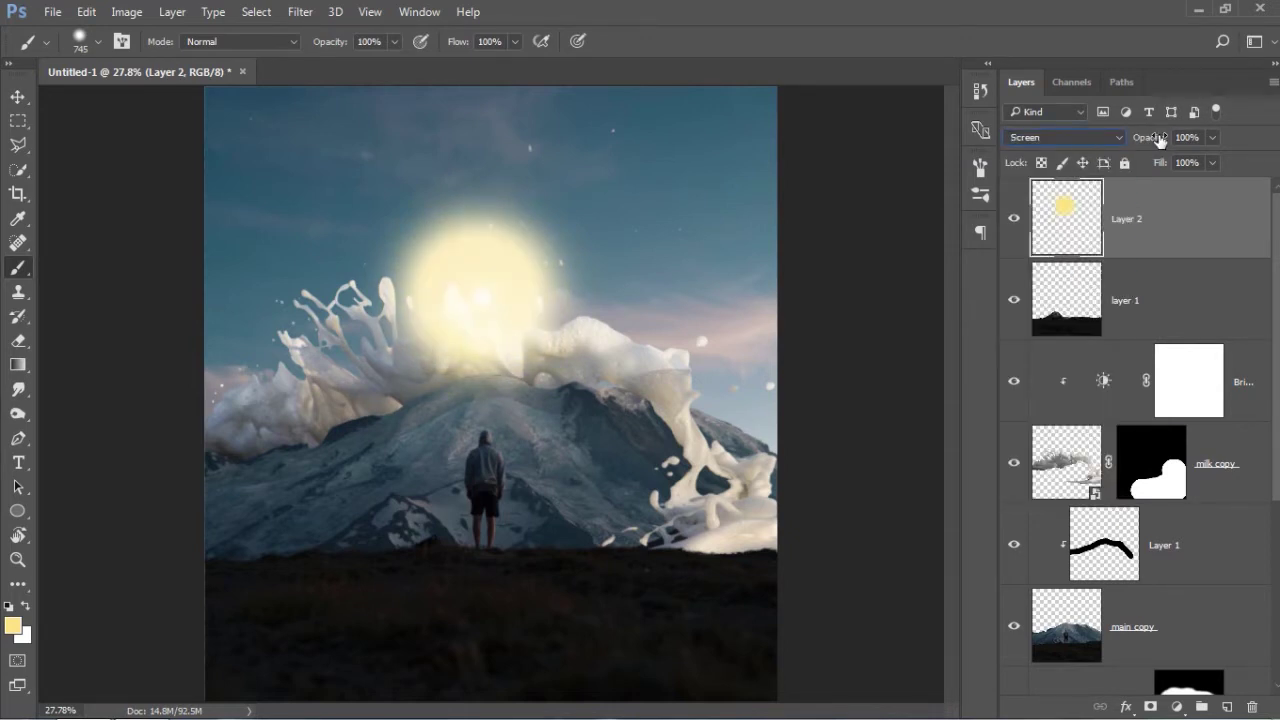
text(10)
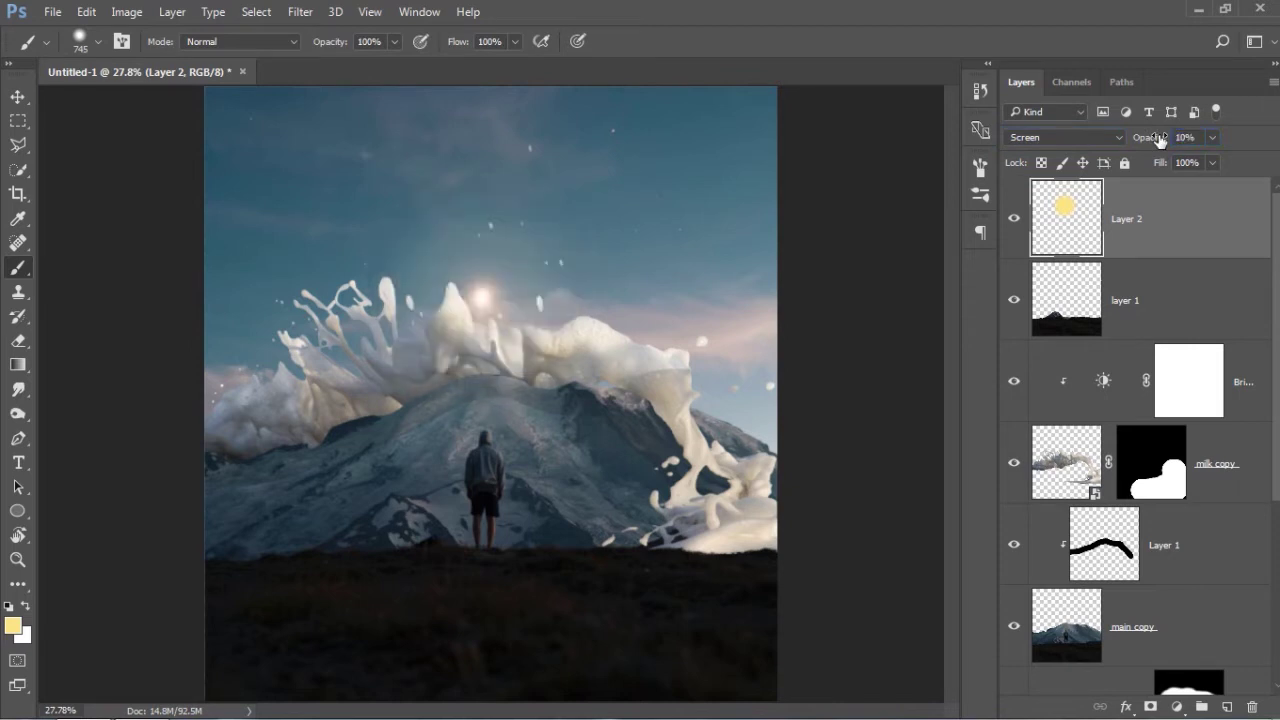
Step: Add Layer 3 and pick a paler orange foreground colour
click(1224, 705)
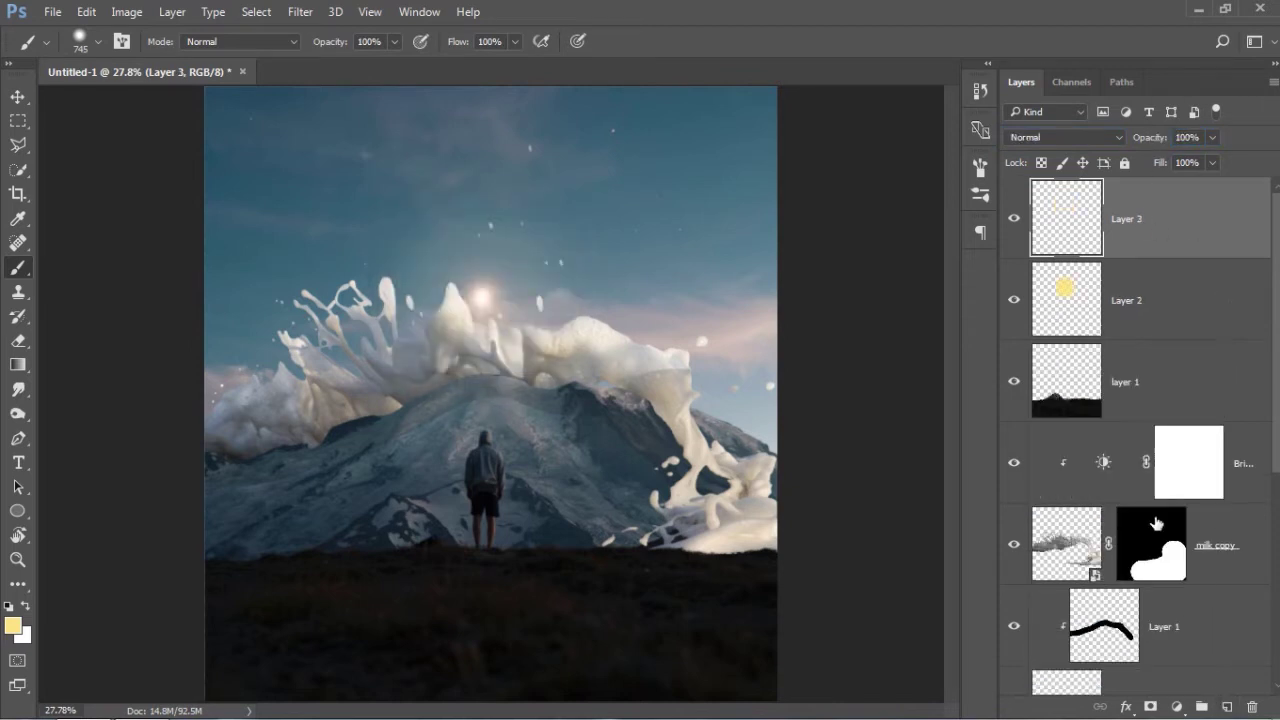
click(8, 630)
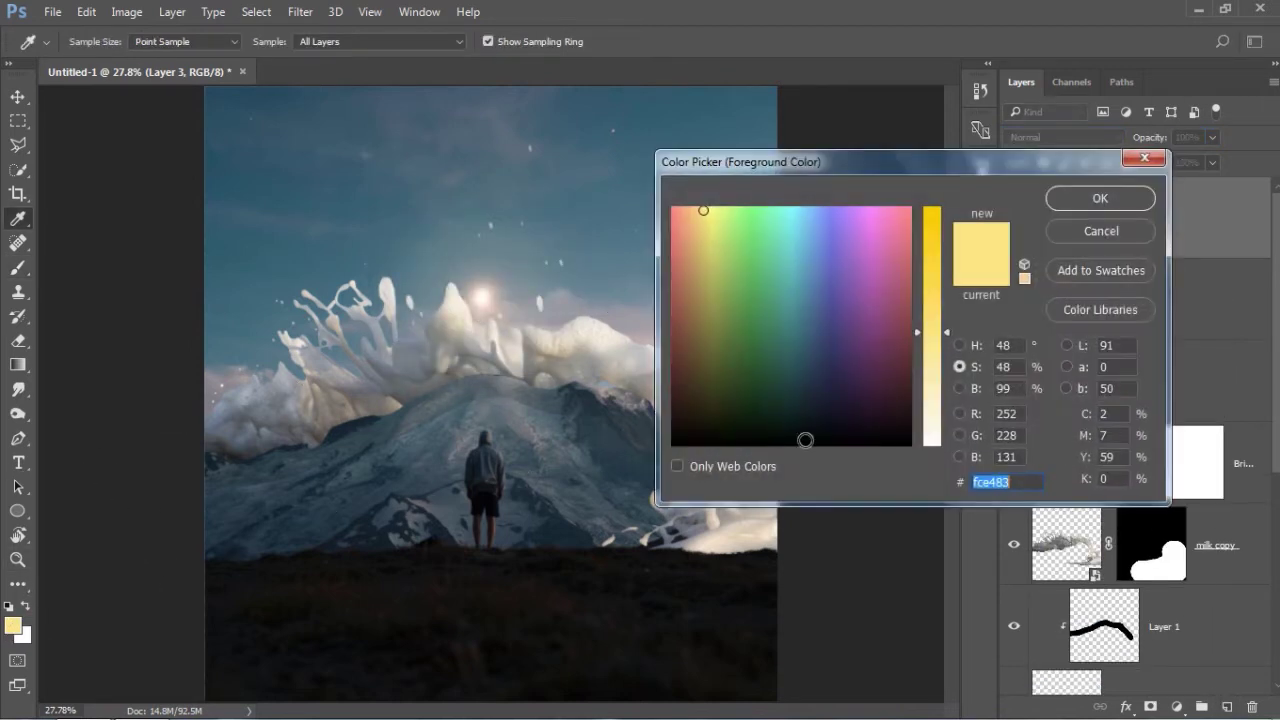
click(972, 346)
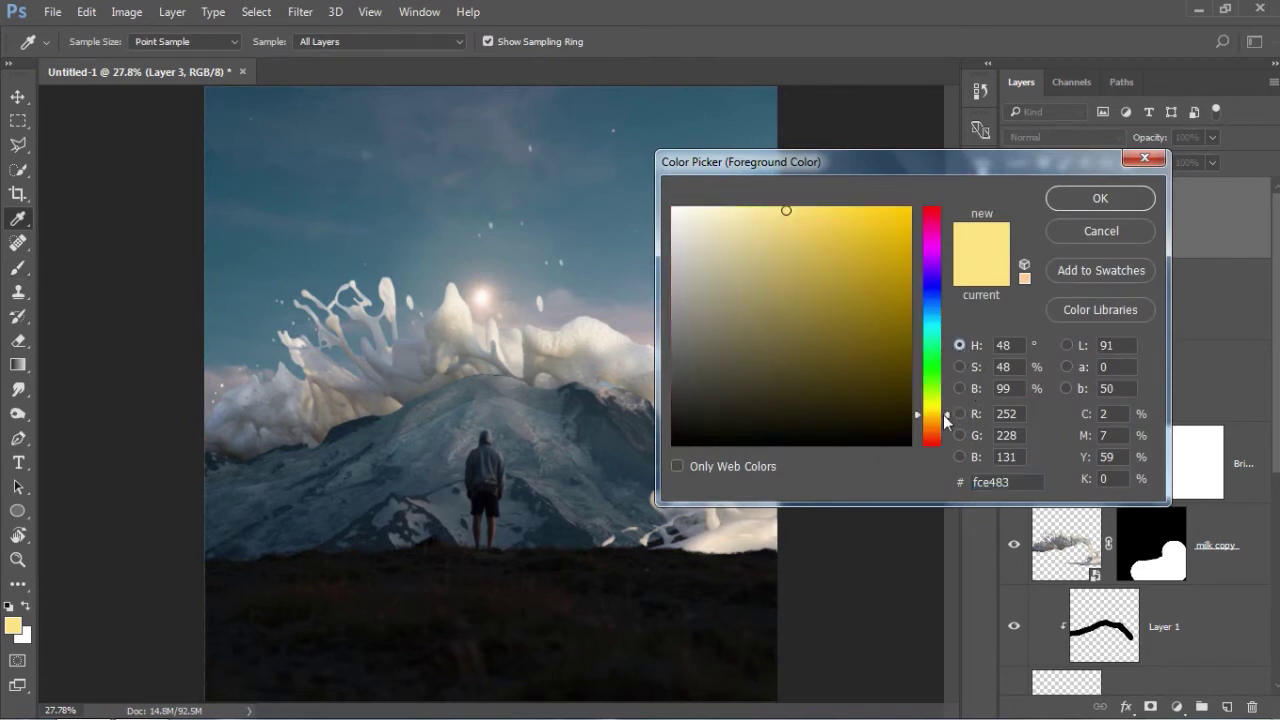
drag(944, 413, 942, 420)
mouse_move(831, 250)
mouse_down()
mouse_move(740, 206)
mouse_move(753, 209)
mouse_up()
click(1099, 199)
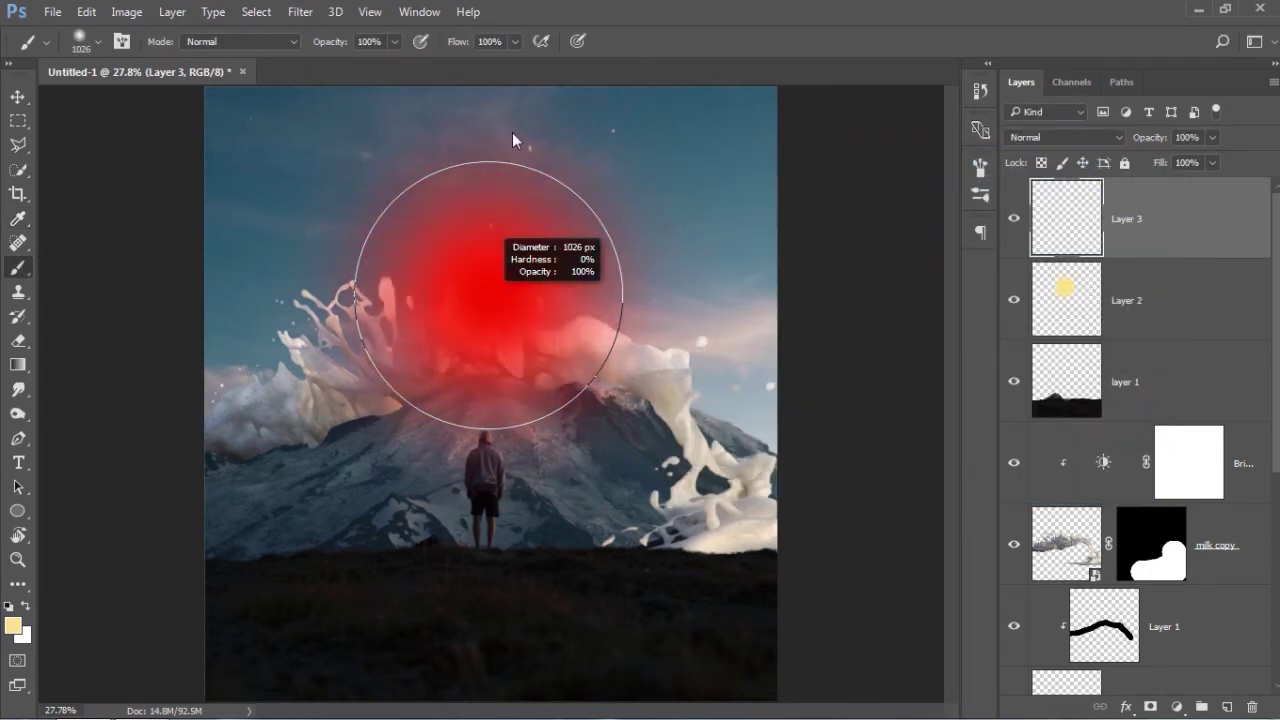
Step: Paint a large soft glow around the moon, blended Soft Light at 40% opacity
click(481, 300)
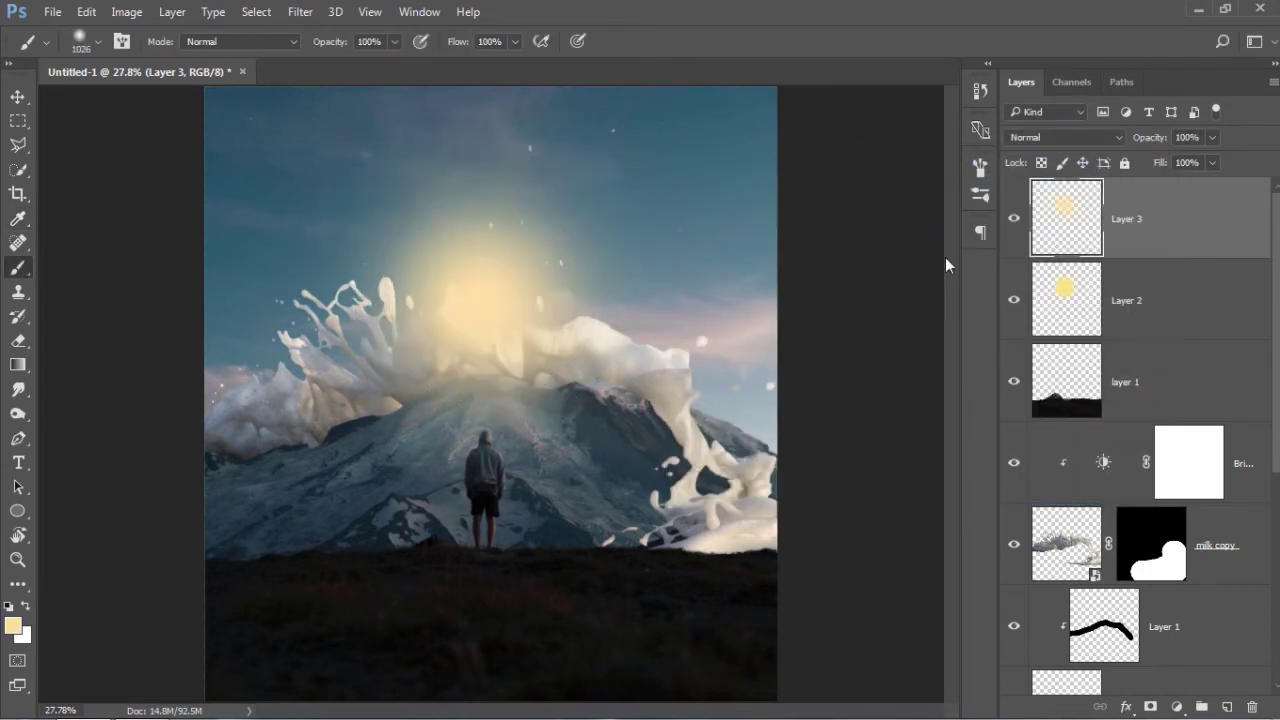
click(1058, 140)
click(1042, 335)
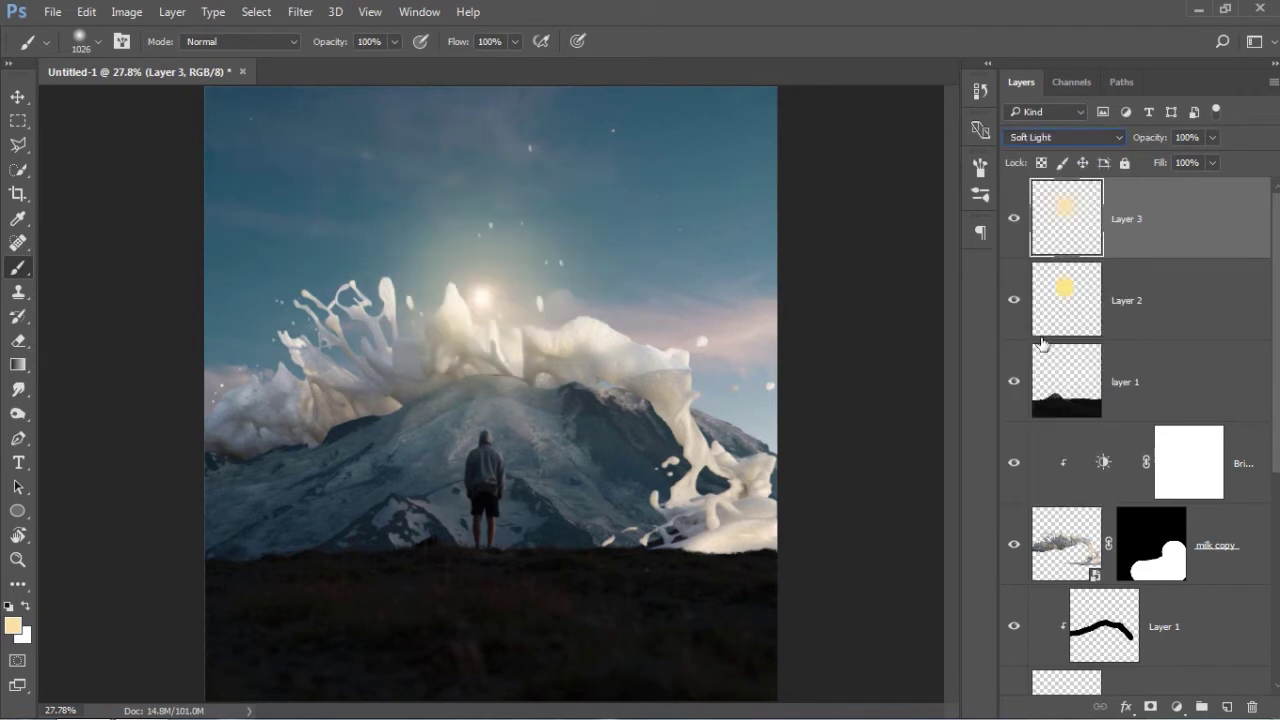
click(1015, 220)
click(1160, 141)
text(4)
text(0)
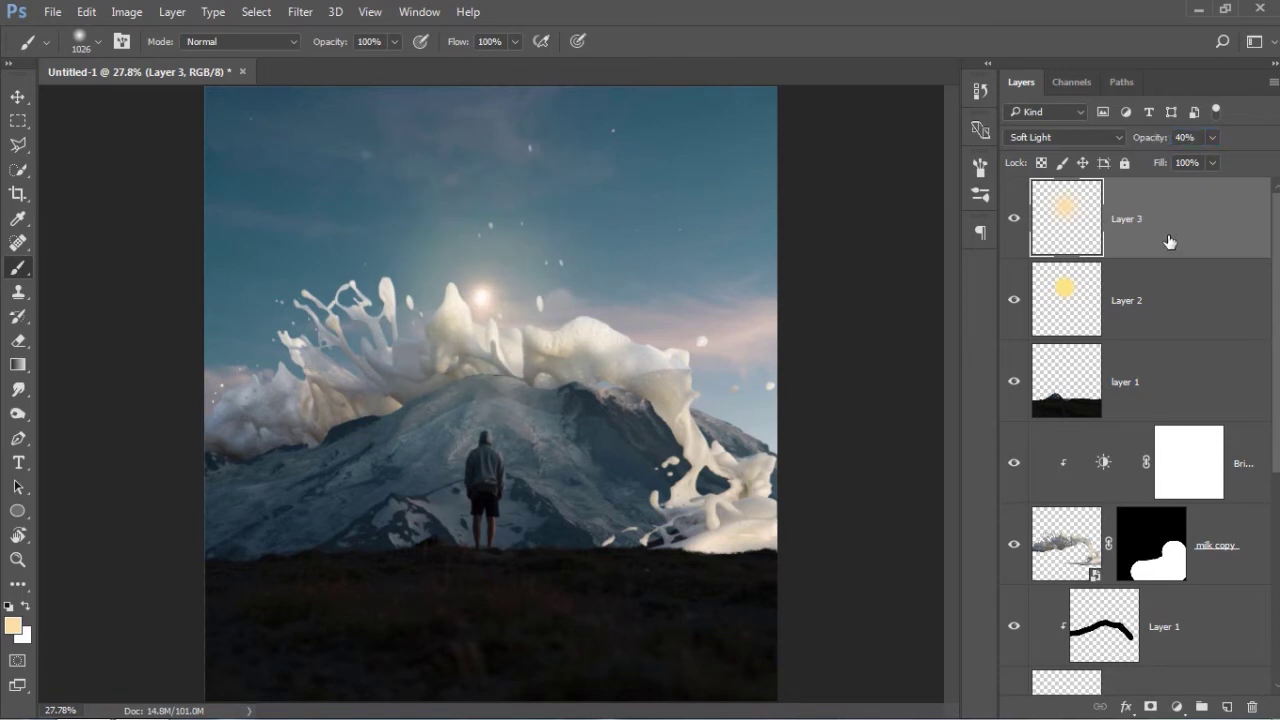
Step: Add Layer 4 in Soft Light and paint two sky-sampled blue-grey patches across the upper sky
click(1230, 707)
alt+click(690, 268)
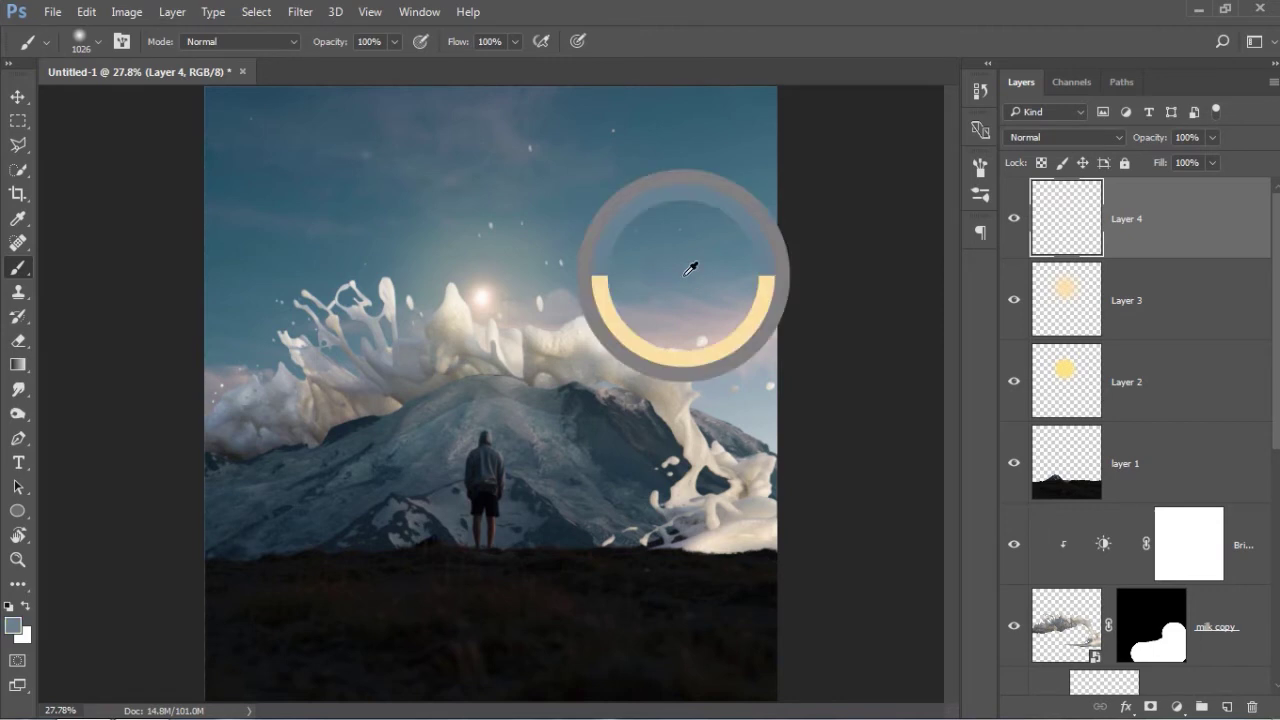
click(1066, 137)
click(1042, 334)
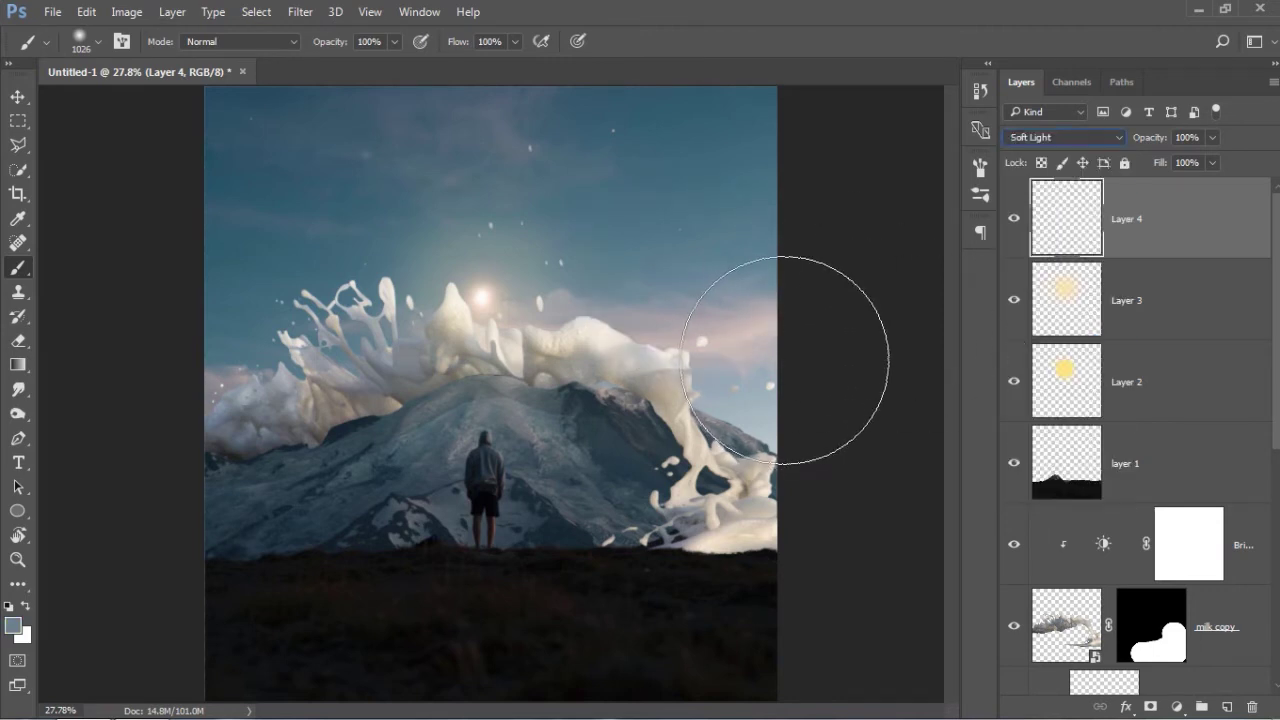
drag(737, 271, 551, 229)
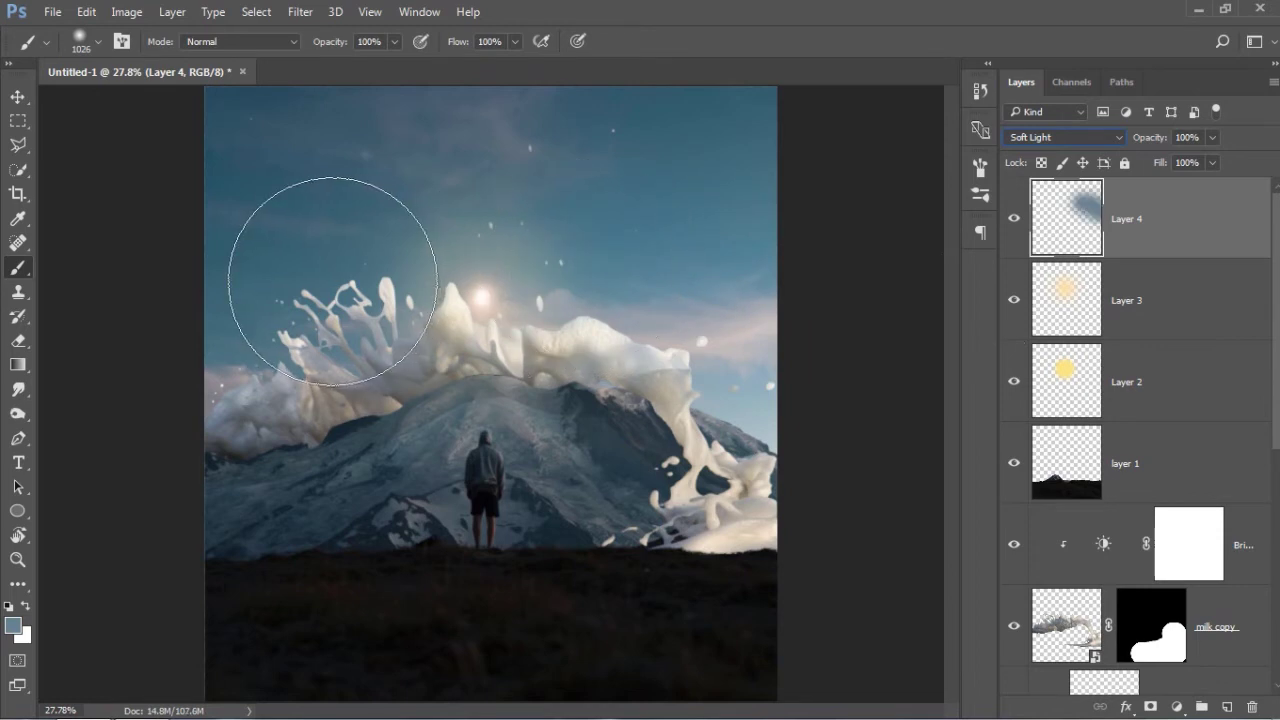
drag(157, 314, 335, 308)
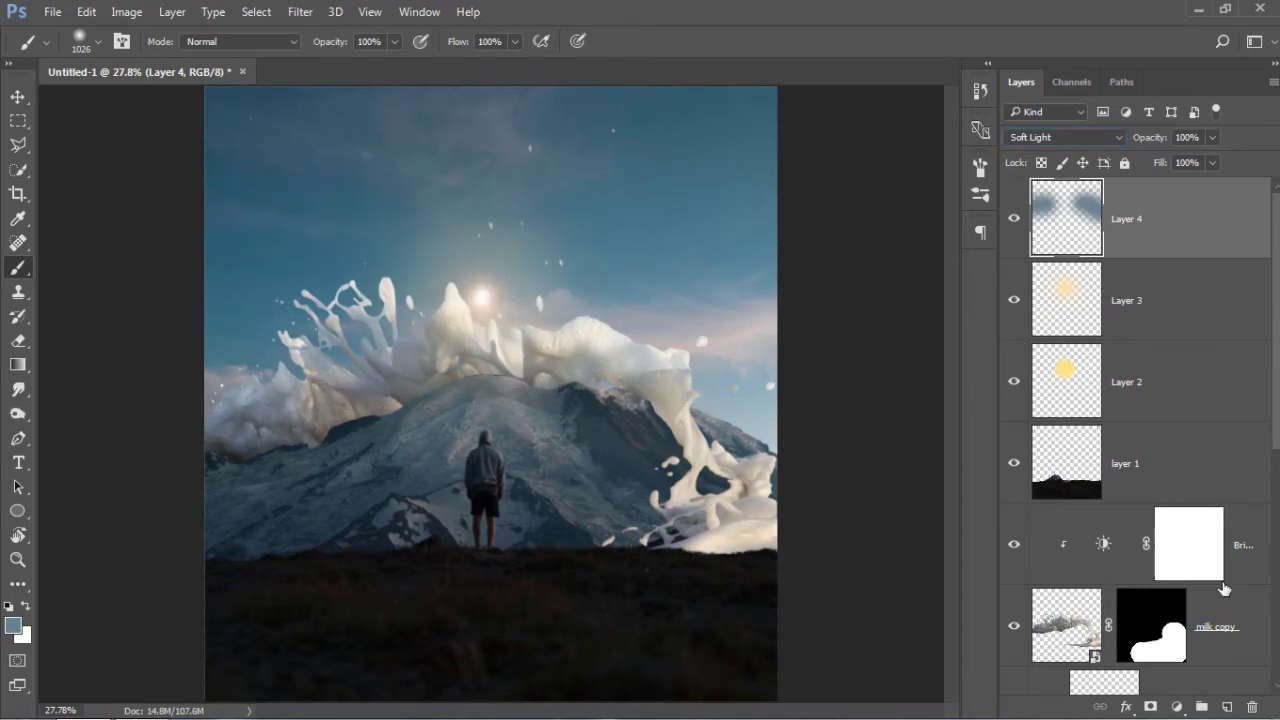
Step: Add Layer 5 in Soft Light and paint a sky-sampled blue stroke along the top edge
click(1226, 707)
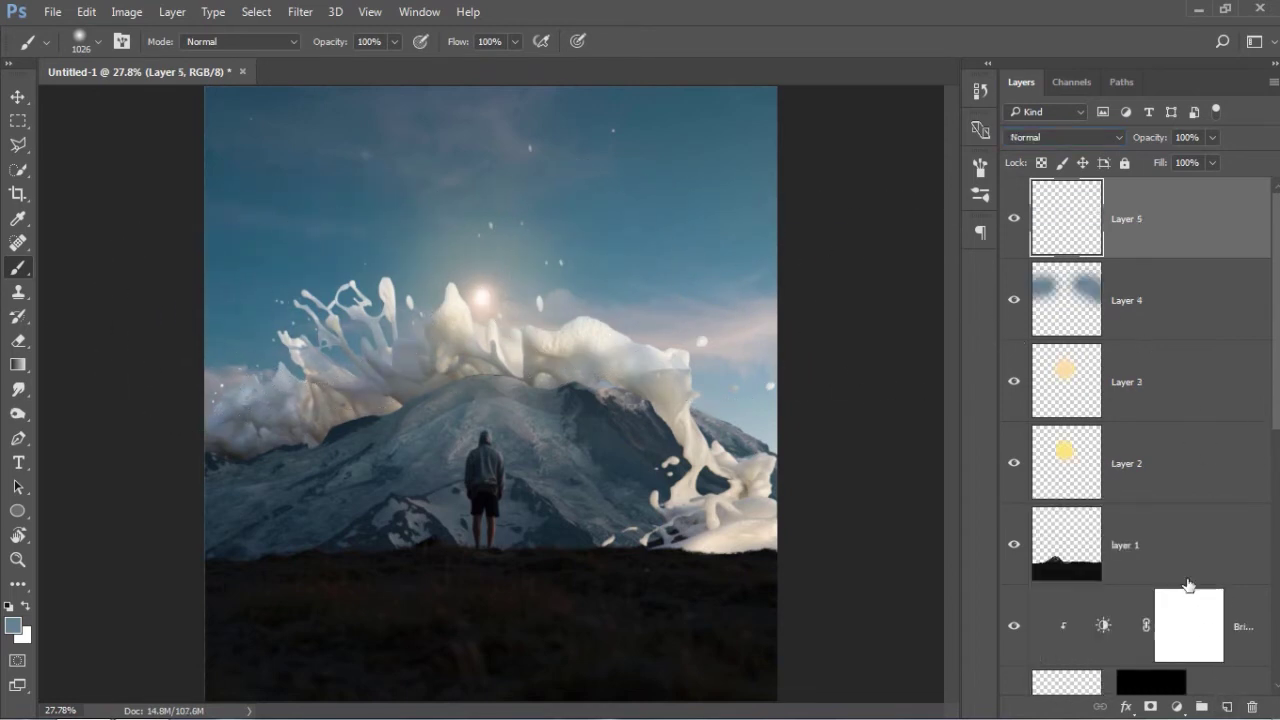
click(1065, 137)
click(1030, 337)
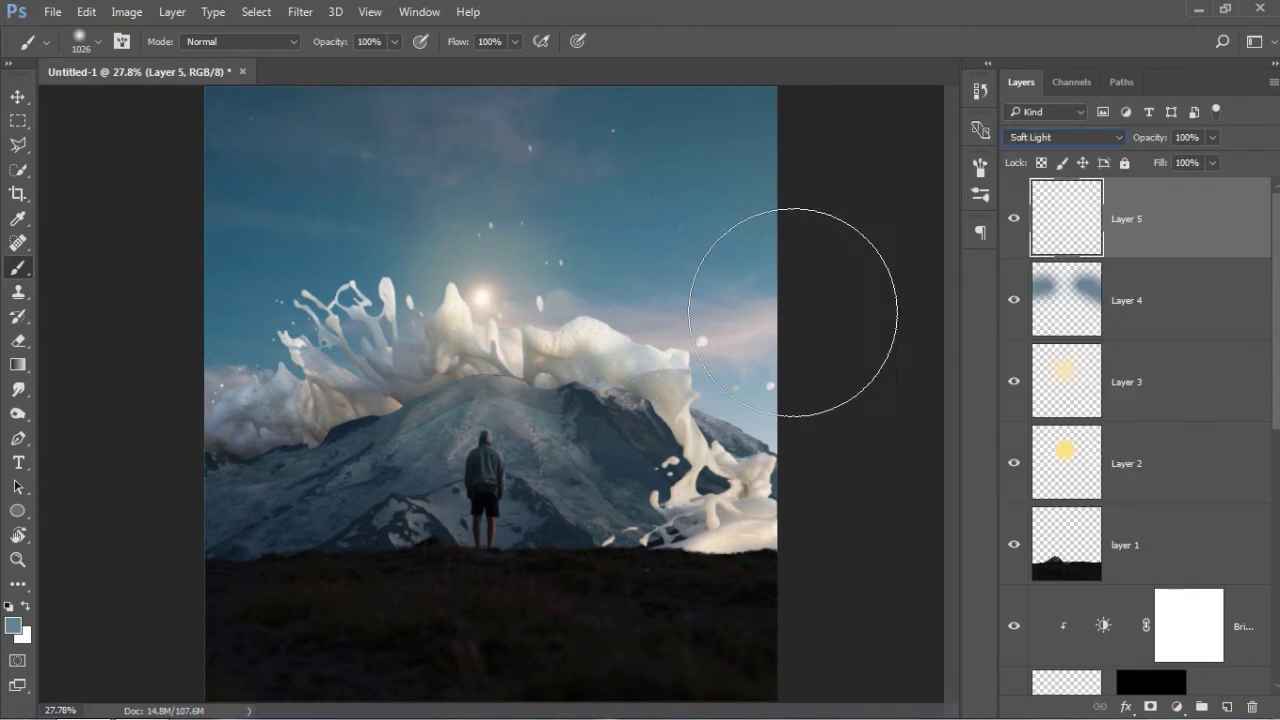
scroll(700, 294, down, 1)
alt+click(686, 268)
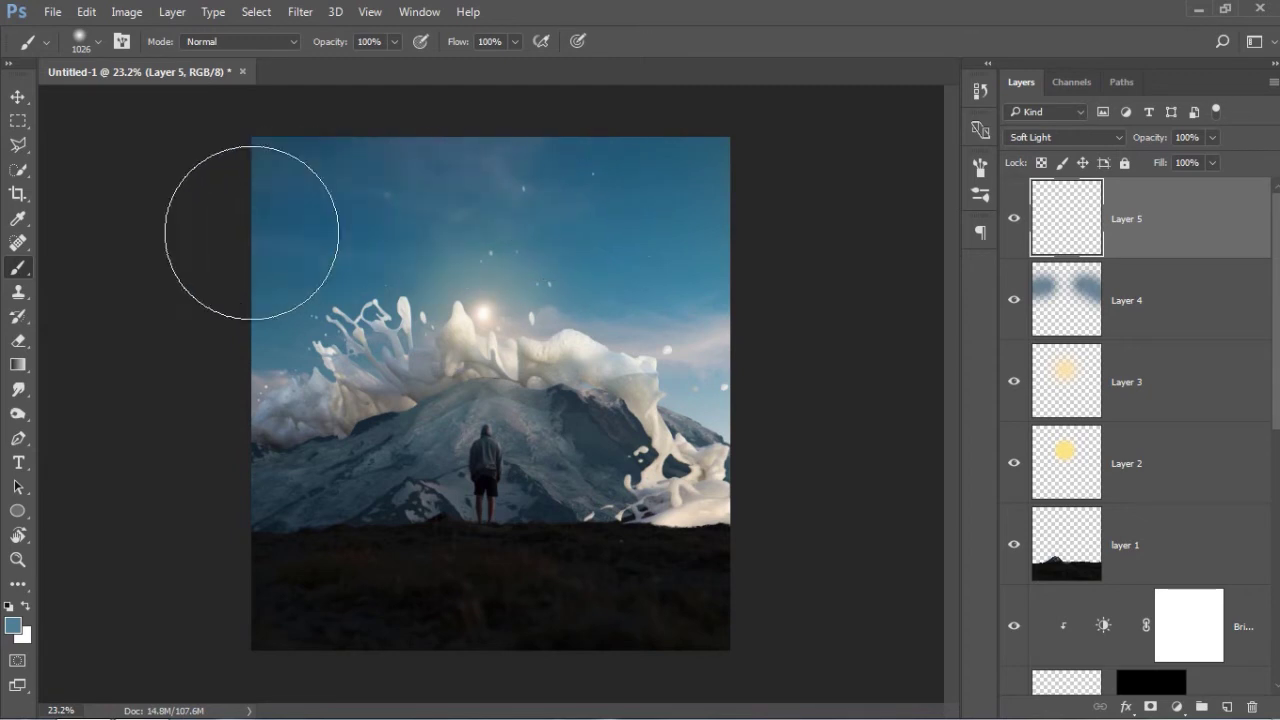
drag(251, 232, 686, 186)
Step: Stamp all visible layers into a new merged Layer 6 with Ctrl+Shift+Alt+E
key(v)
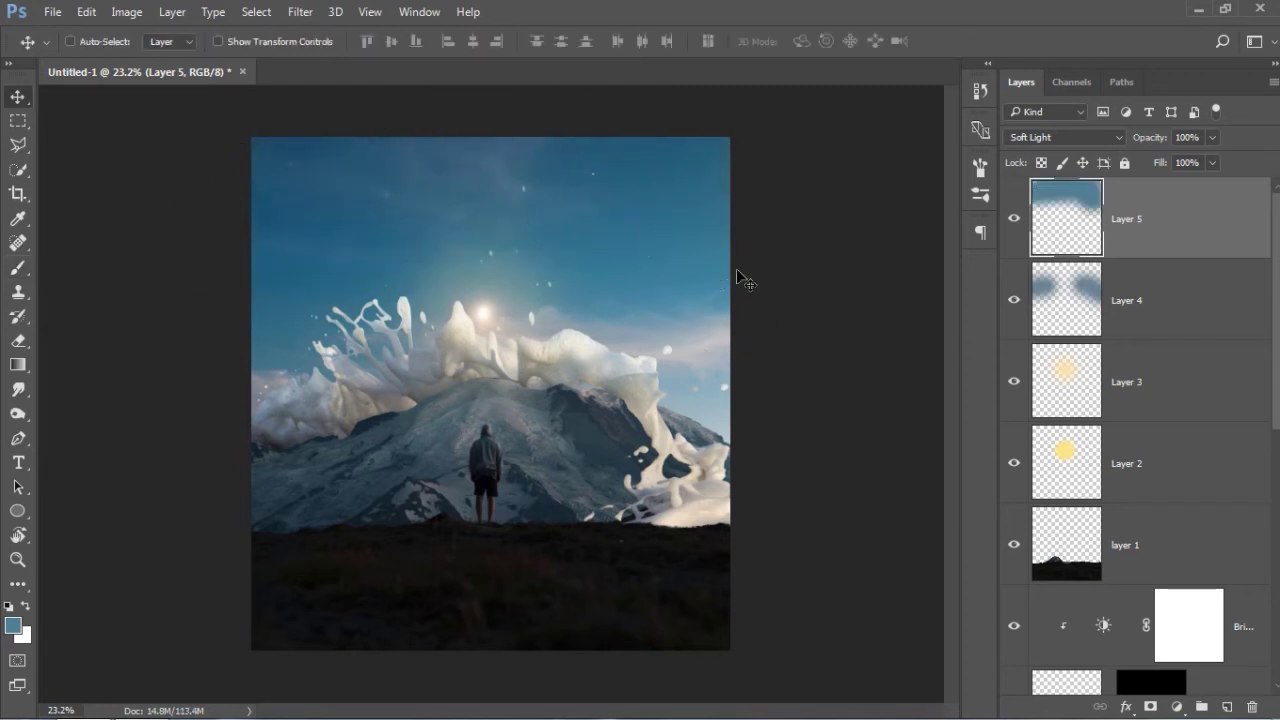
scroll(740, 278, up, 1)
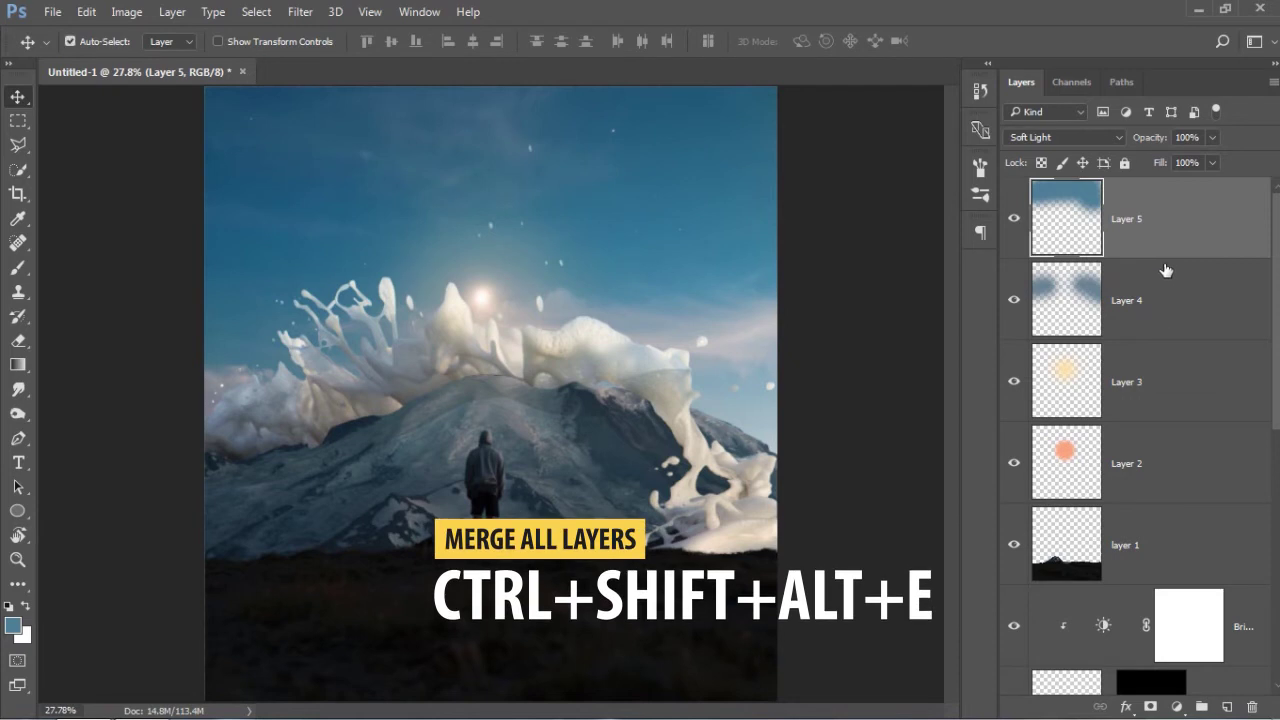
key(ctrl+shift+alt+e)
Step: Convert the merged layer to a smart object and open the Camera Raw filter
right_click(1183, 225)
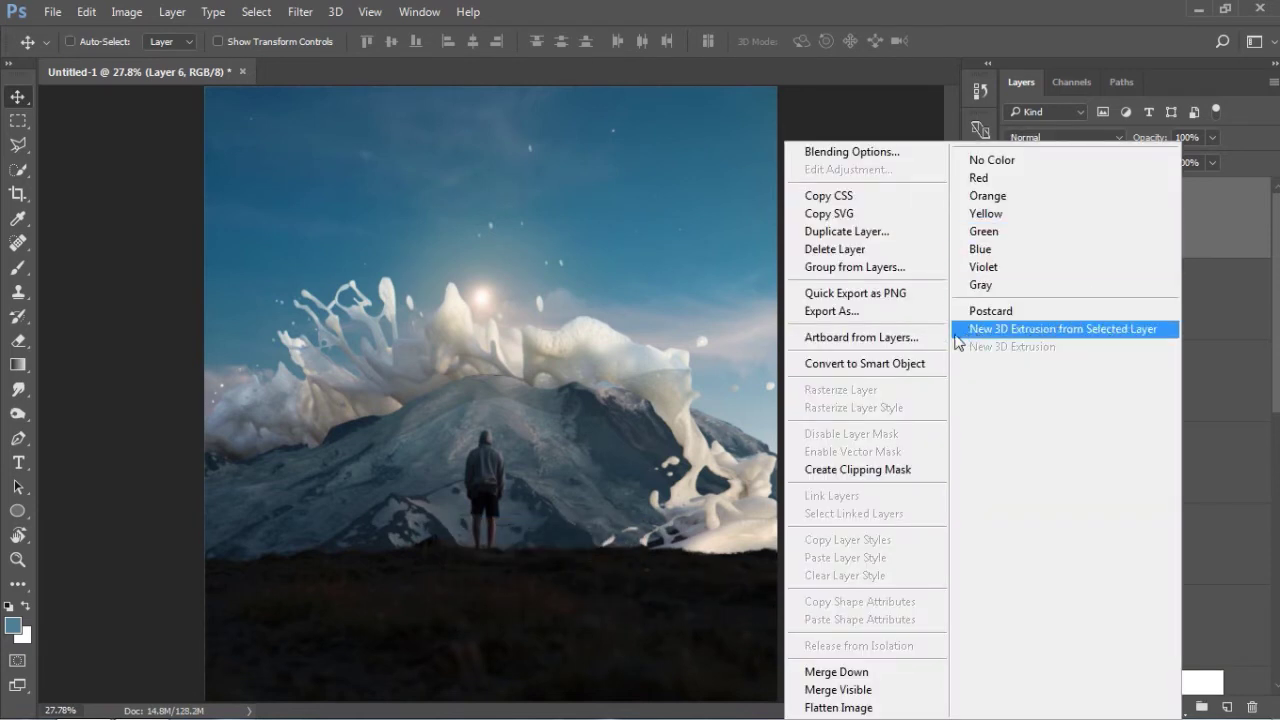
click(927, 362)
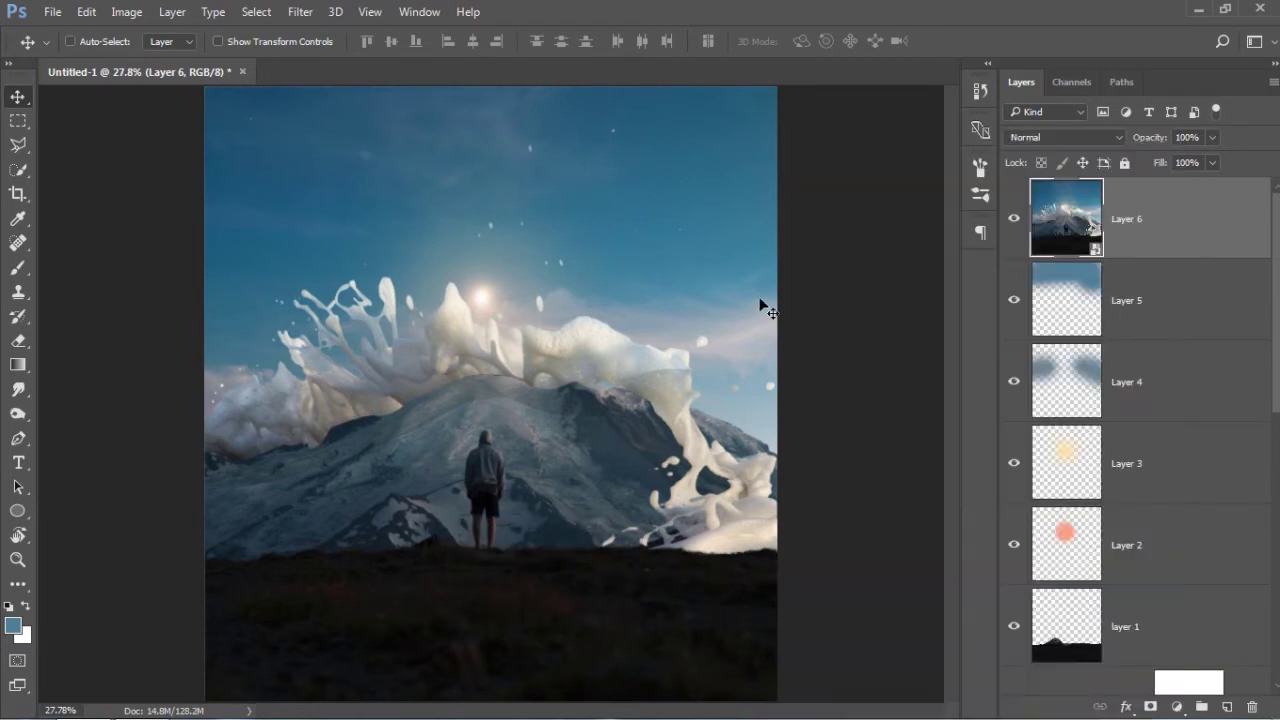
click(300, 11)
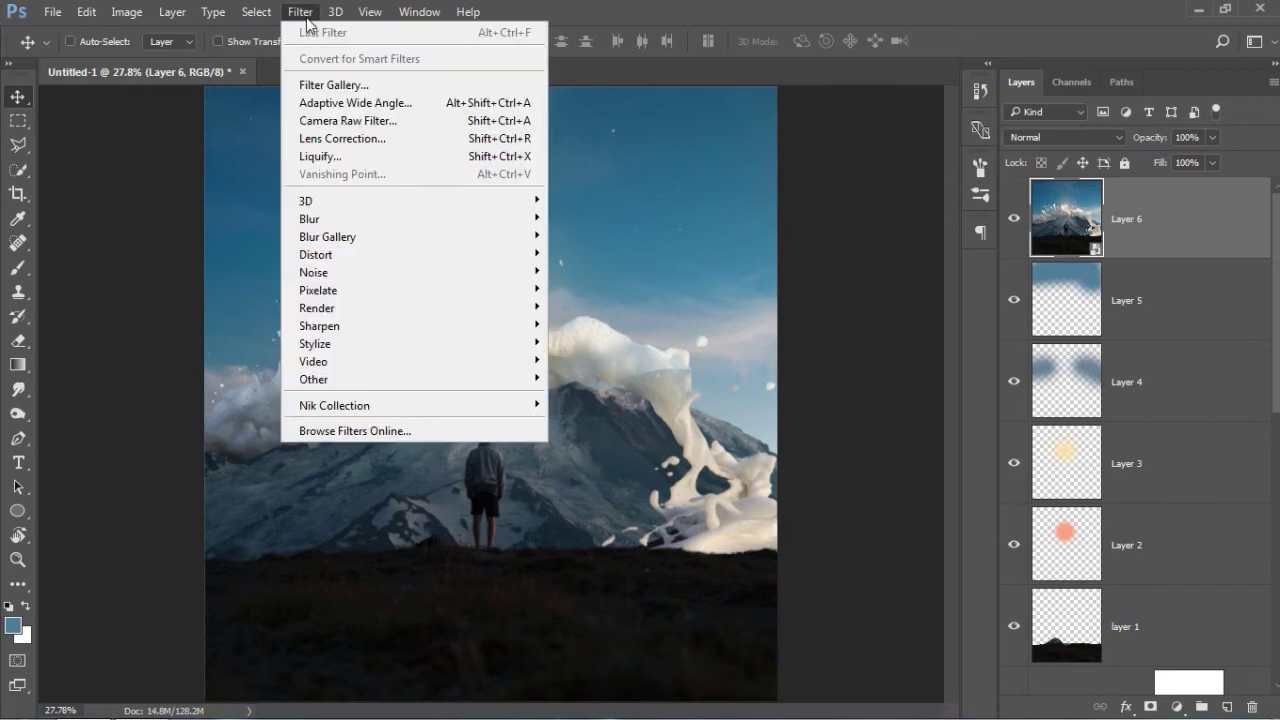
click(368, 121)
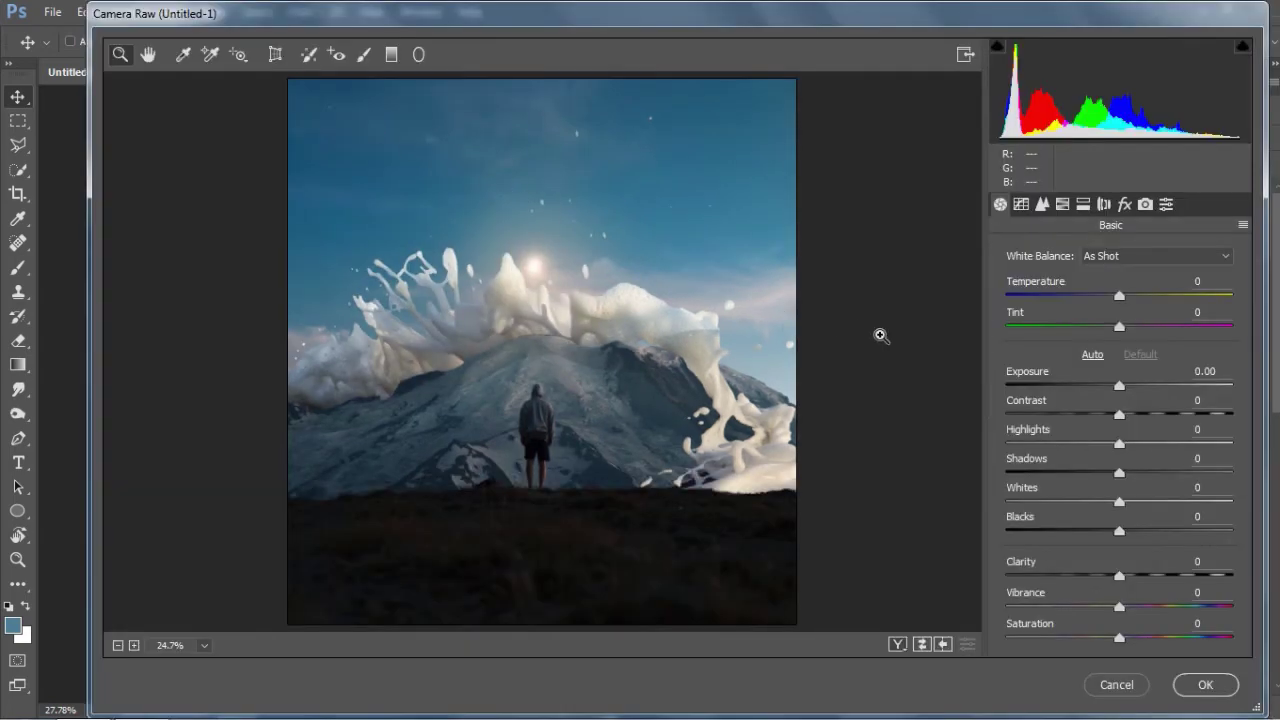
Step: Set Camera Raw Basic to Exposure -0.20, Contrast +12, Highlights +67, Shadows +25, Clarity 10
mouse_move(1120, 386)
mouse_down()
mouse_move(1126, 417)
mouse_move(1196, 447)
mouse_up()
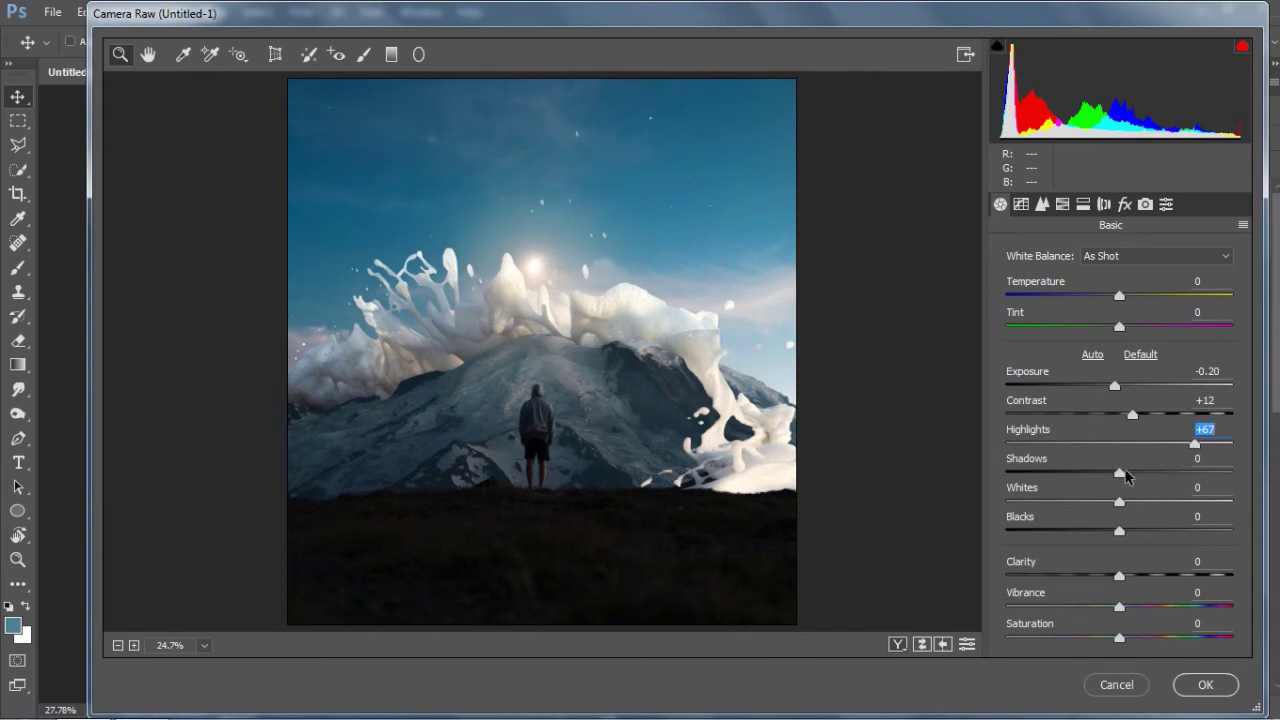
click(1118, 473)
drag(1118, 474, 1146, 476)
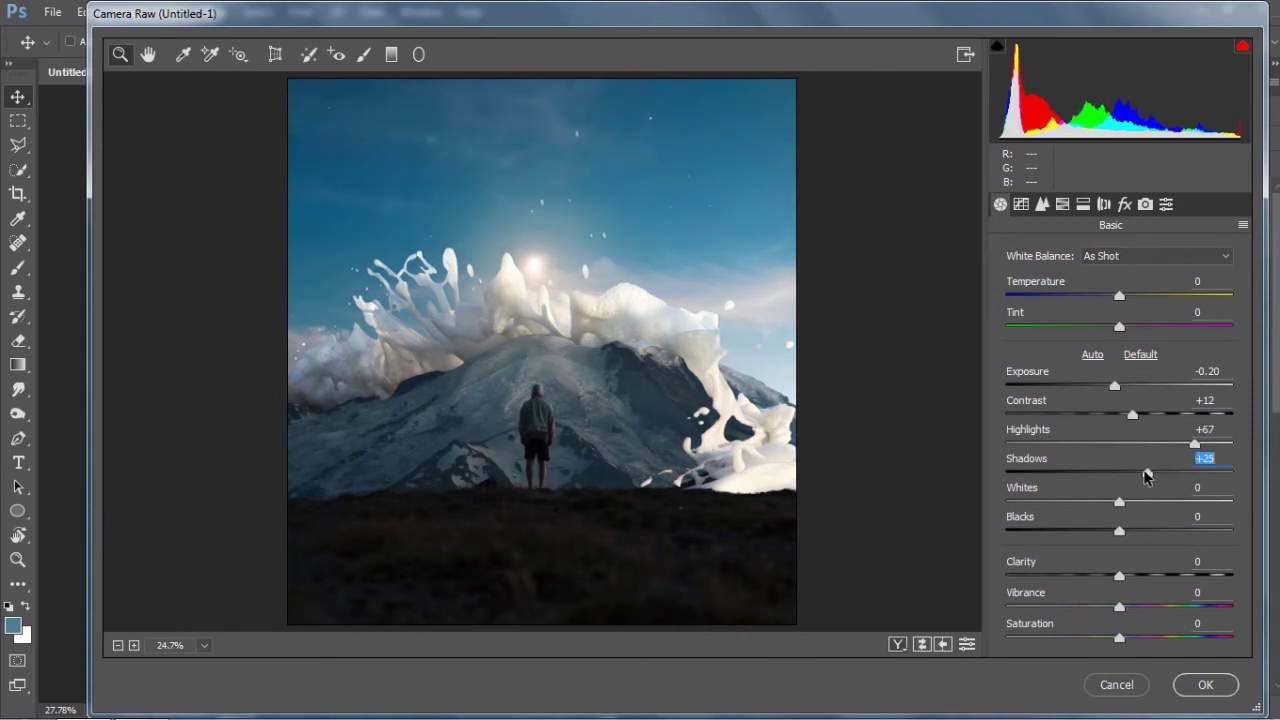
click(1193, 562)
text(10)
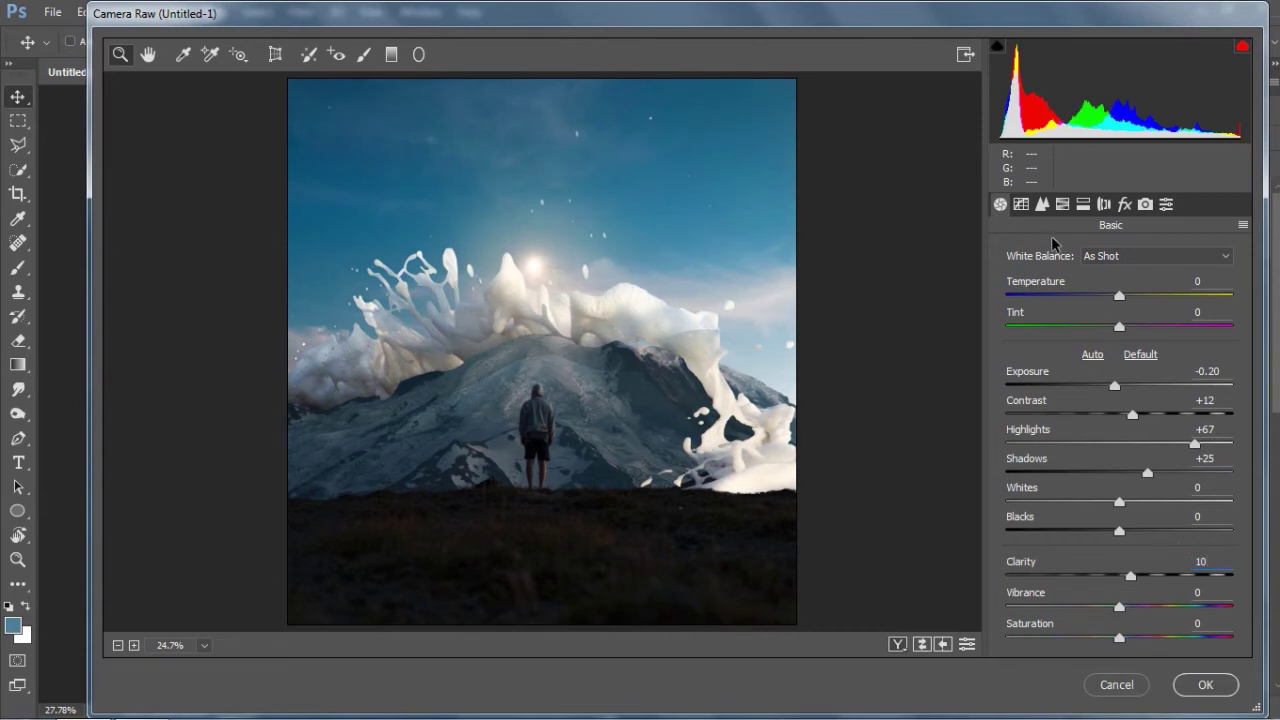
click(1021, 205)
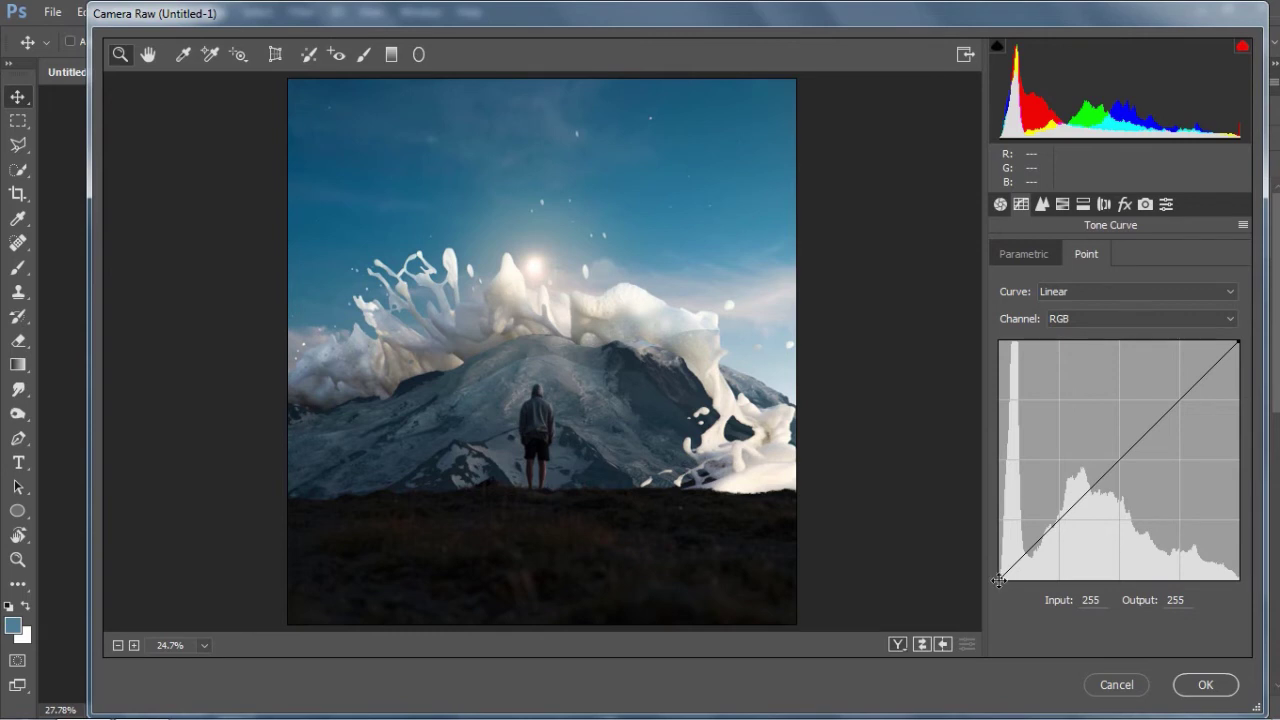
Step: Lift the tone curve black point and set HSL hues Oranges +100, Greens -100, Aquas +38
drag(999, 581, 999, 575)
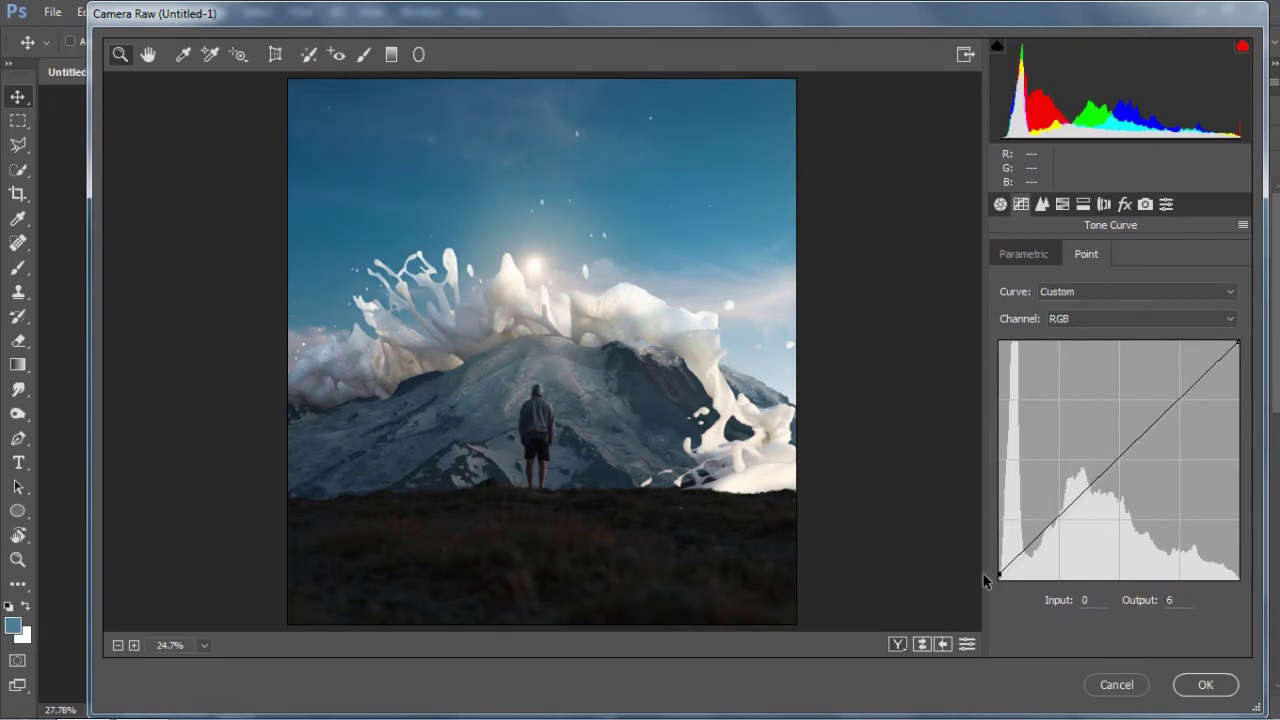
click(1036, 538)
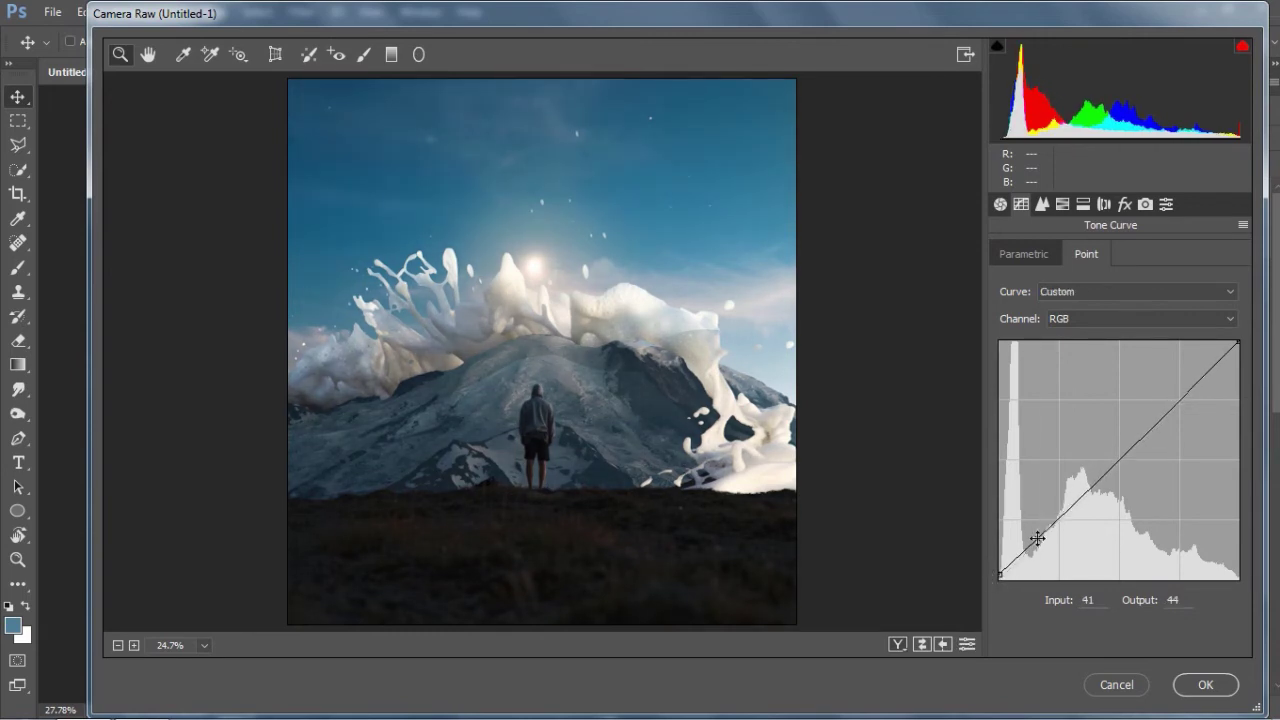
key(Delete)
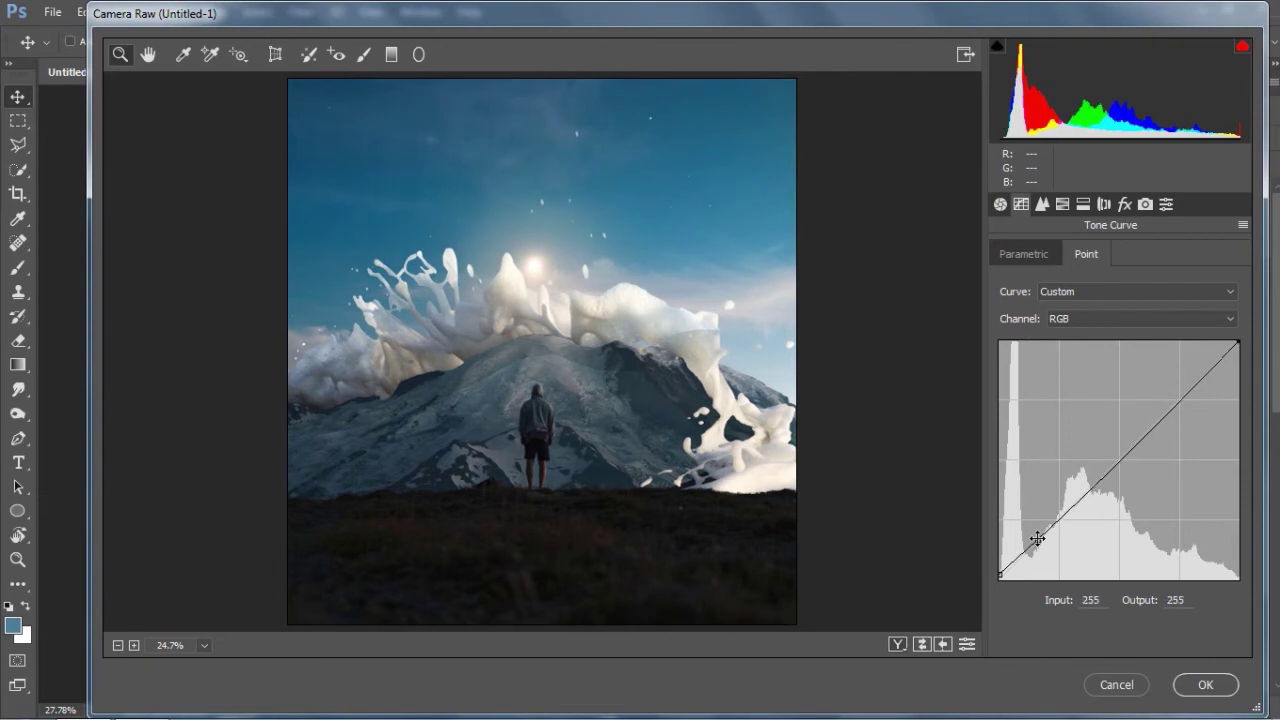
click(1062, 204)
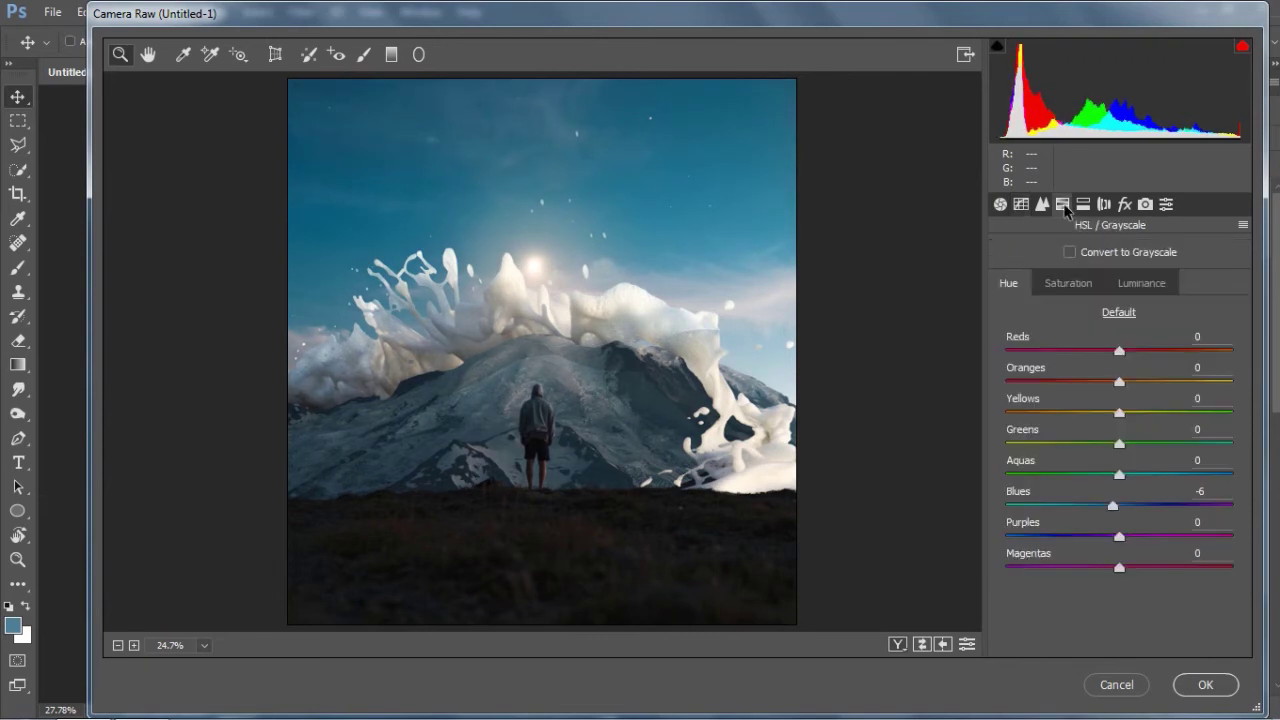
drag(1120, 381, 1256, 387)
drag(1119, 443, 1006, 443)
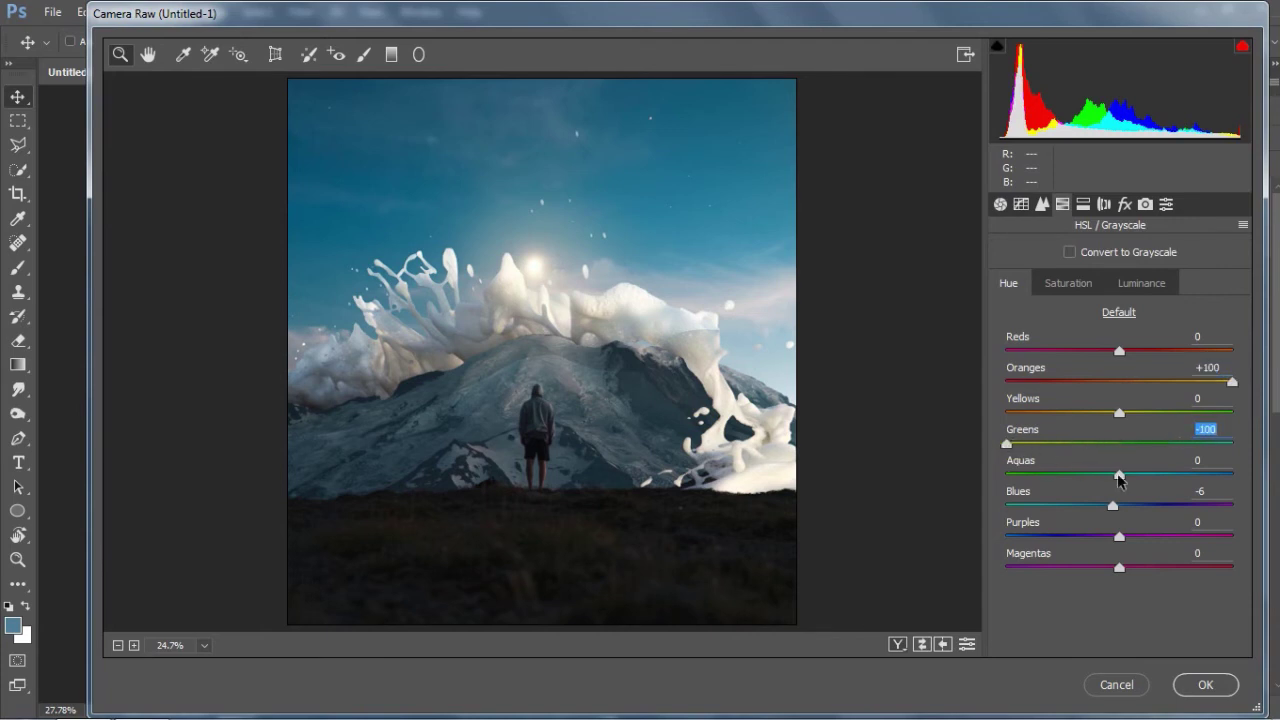
mouse_move(1119, 475)
mouse_down()
mouse_move(1161, 475)
mouse_move(1060, 506)
mouse_move(1101, 502)
mouse_up()
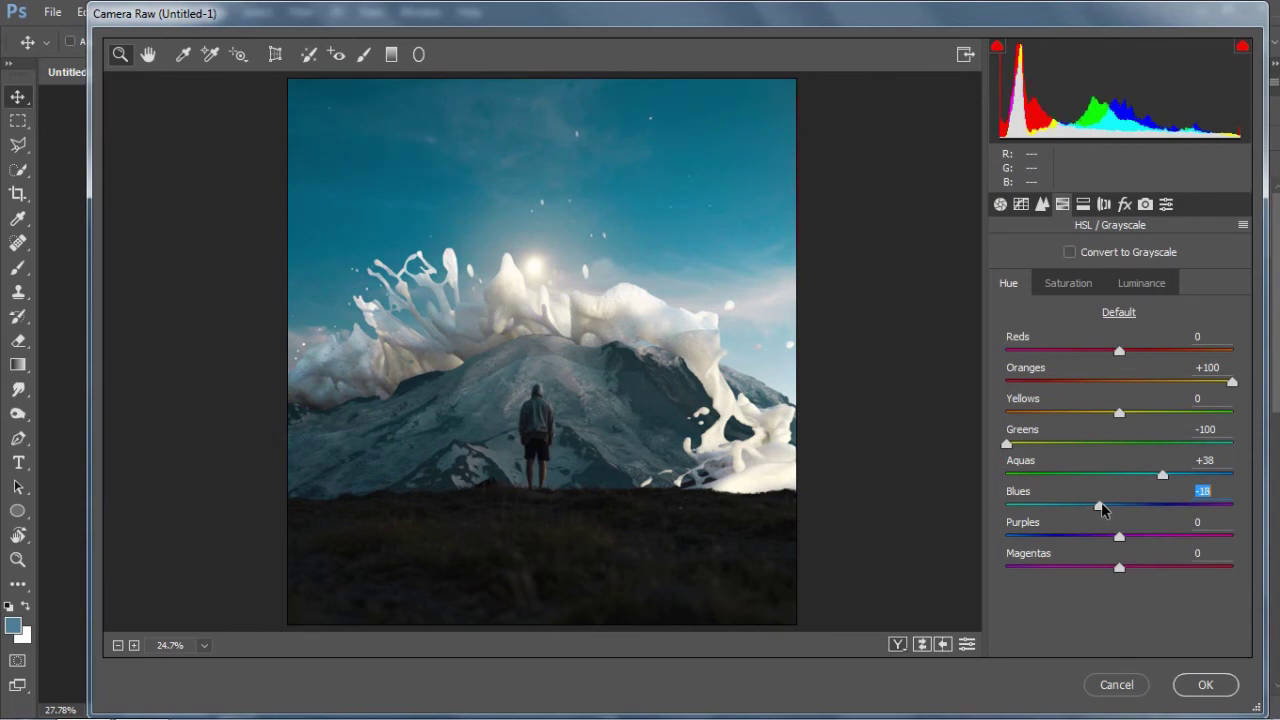
Step: Add a -6 vignette and set the calibration Blue Primary hue to -5
click(1124, 204)
drag(1120, 515, 1113, 515)
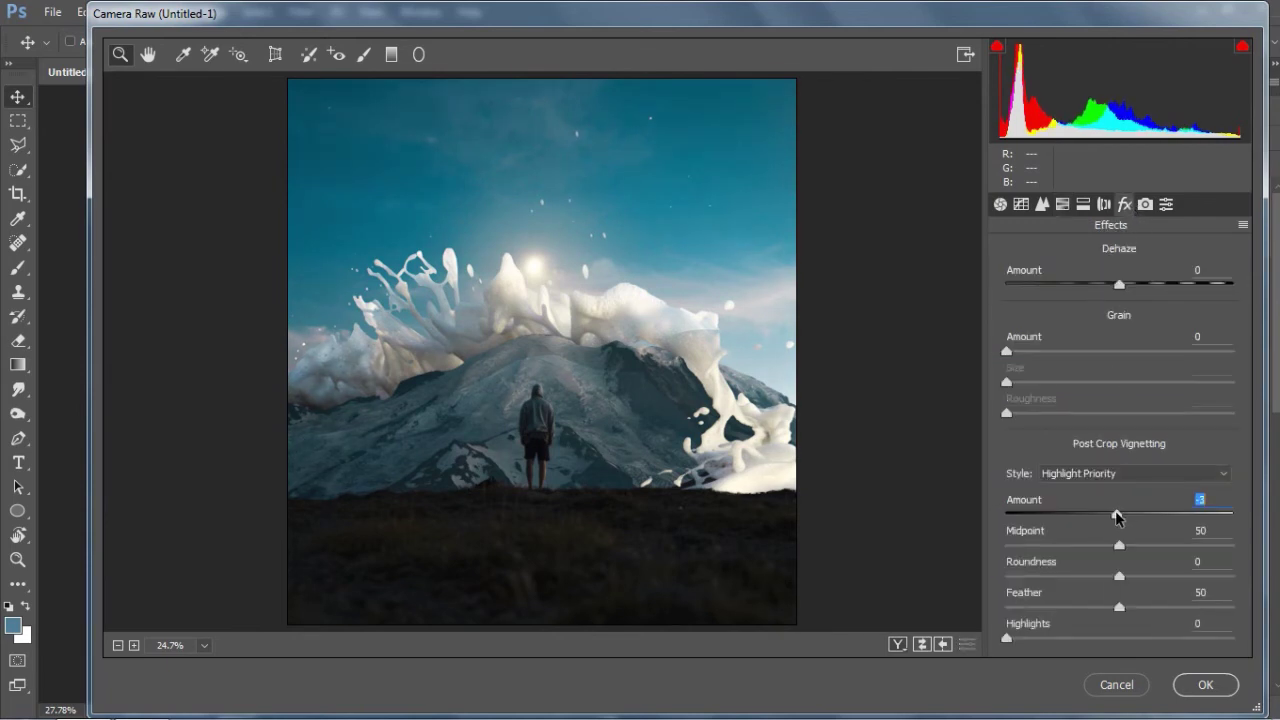
click(1145, 205)
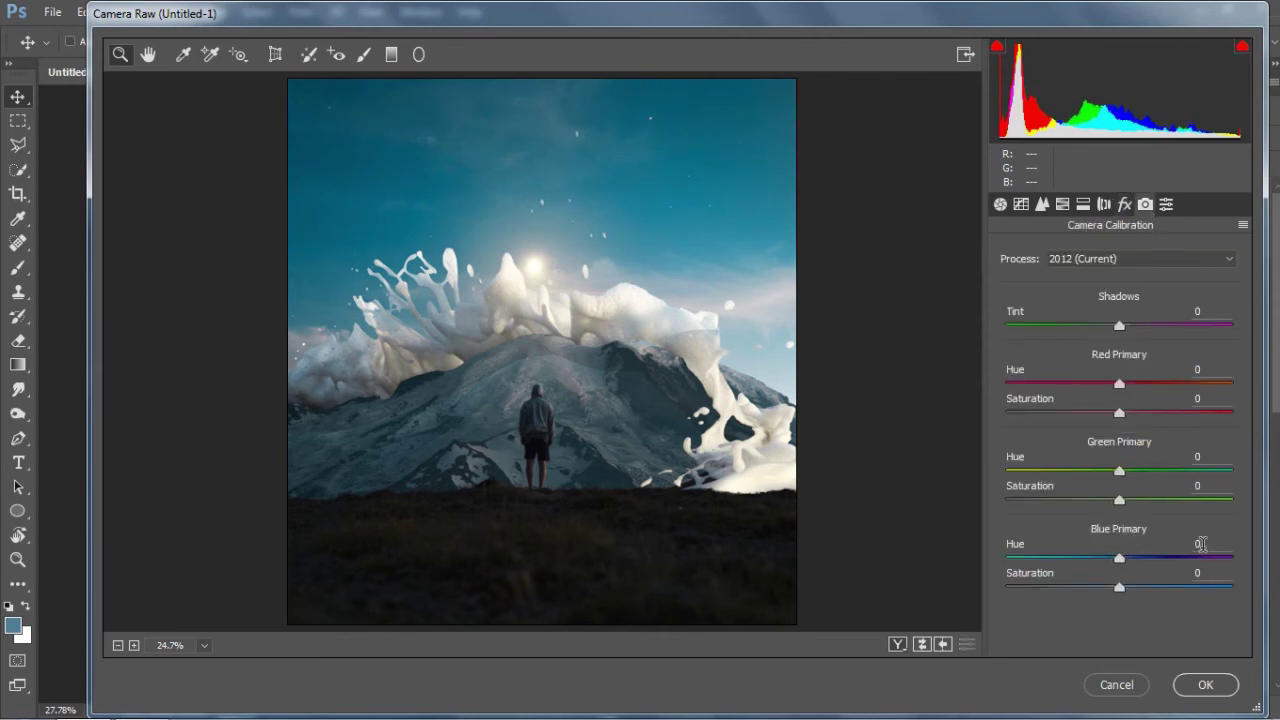
click(1200, 544)
text(5)
Step: Enter 5 for white balance Temperature and apply the Camera Raw filter
click(1000, 204)
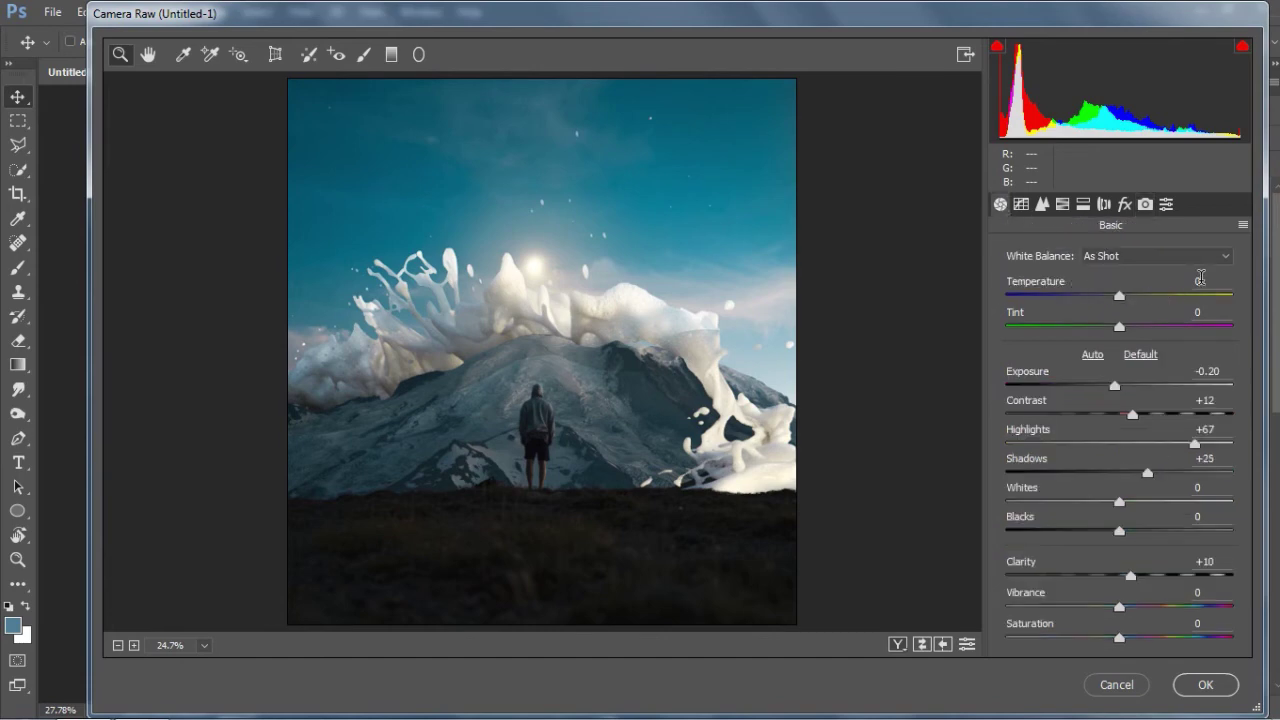
click(1200, 279)
text(5)
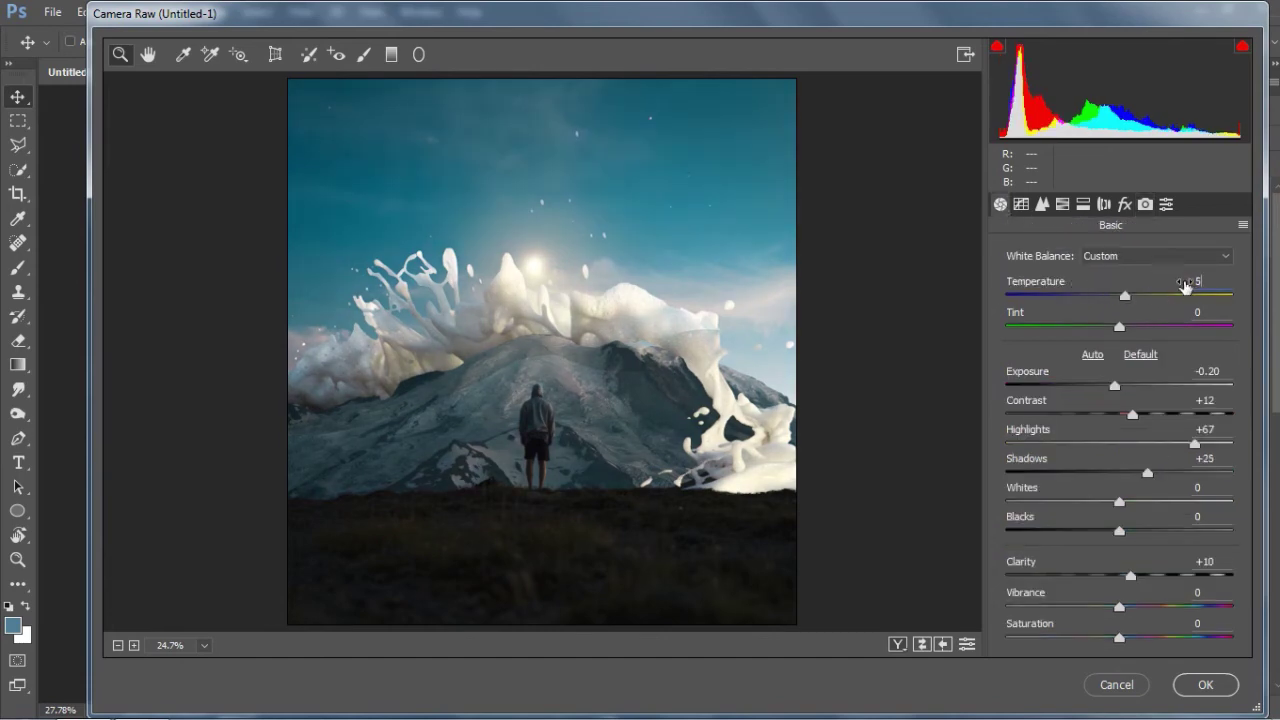
click(1228, 686)
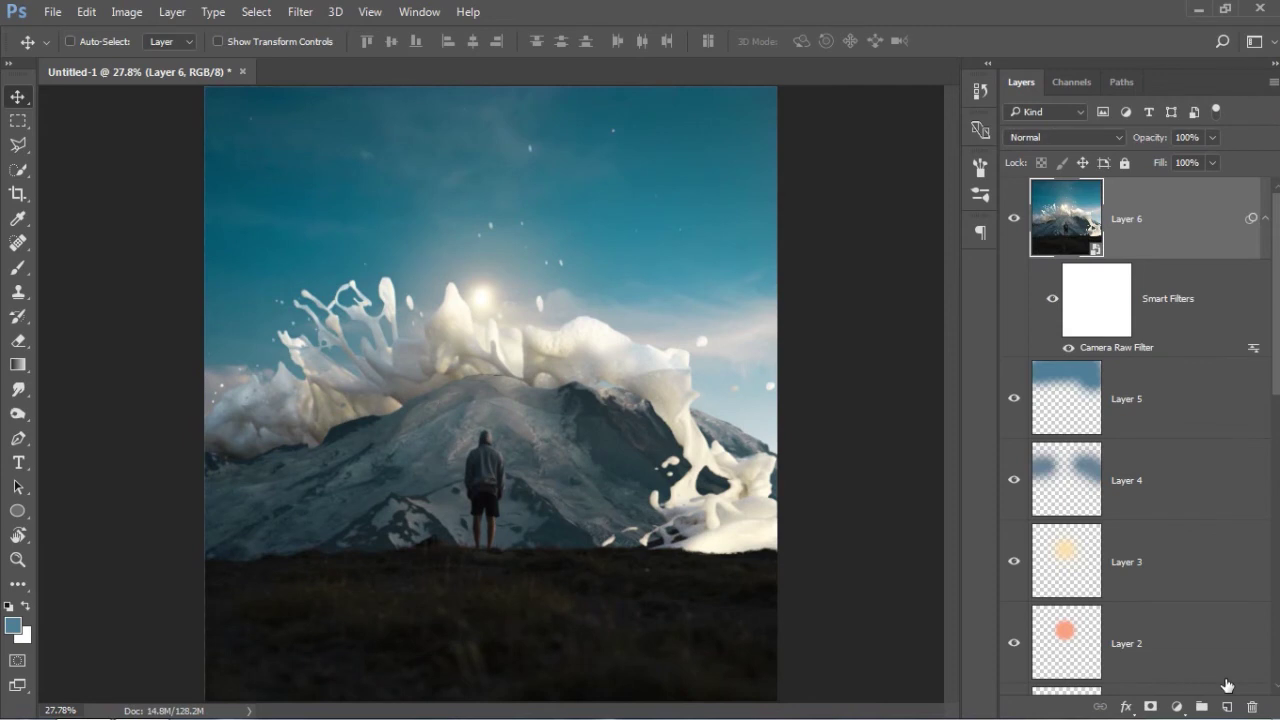
Step: Add a Brightness/Contrast adjustment layer above Layer 6 with Brightness 23 and Contrast 18
scroll(772, 425, down, 1)
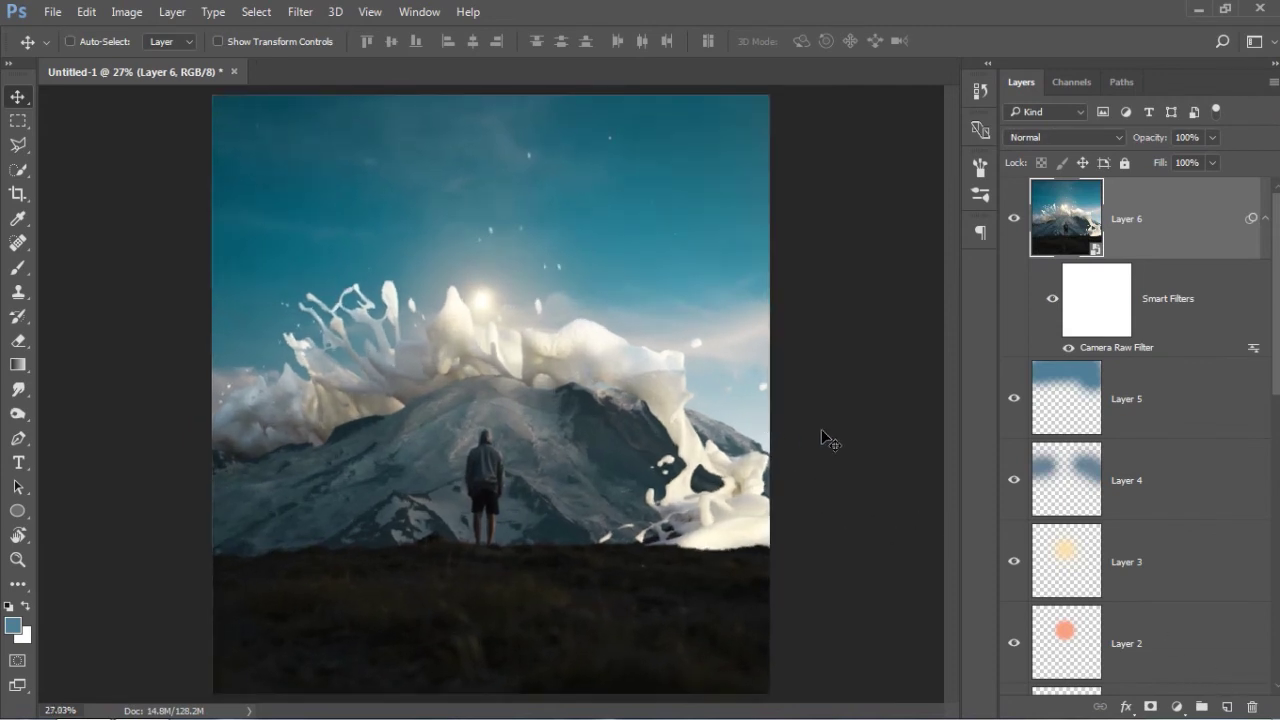
click(1178, 705)
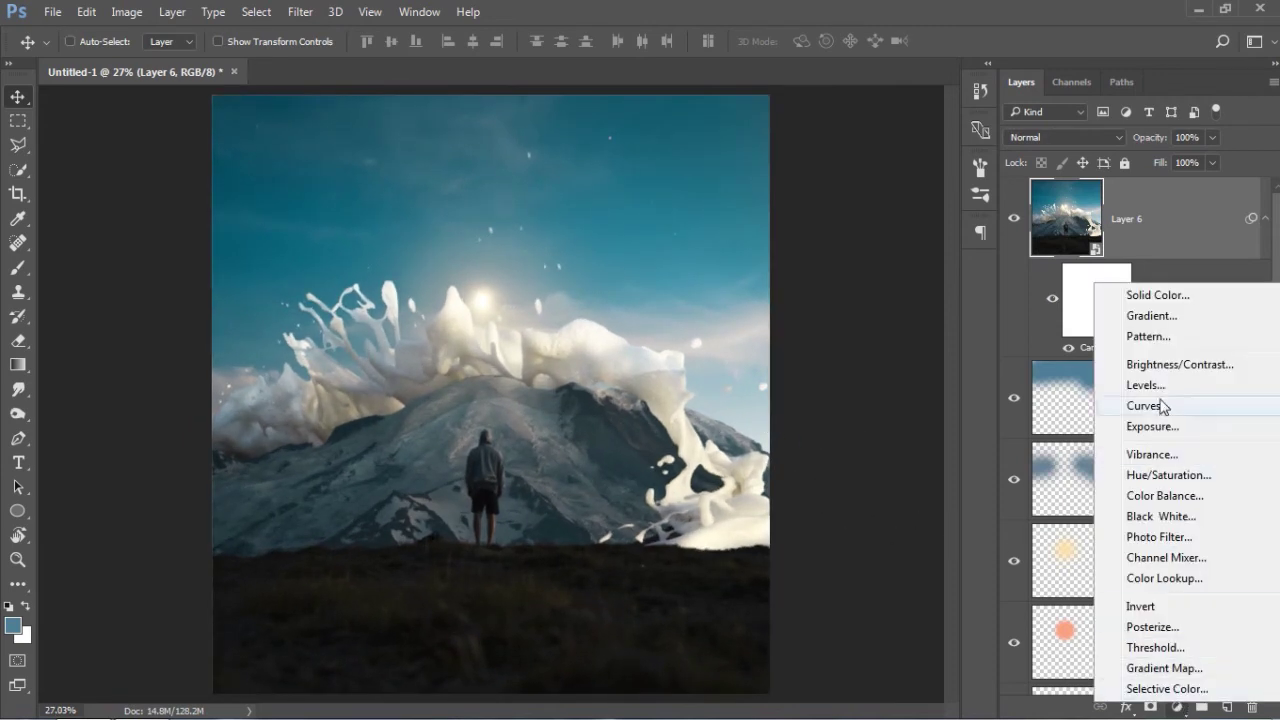
click(1160, 368)
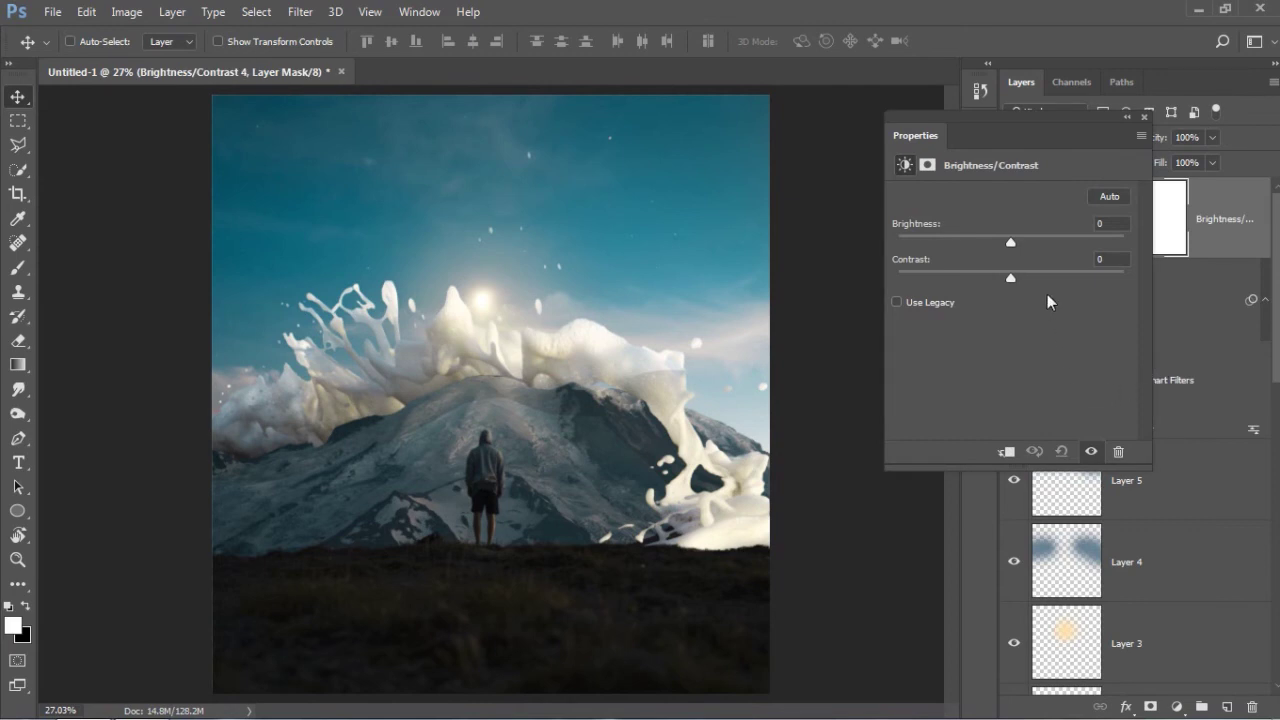
mouse_move(1009, 238)
mouse_down()
mouse_move(1027, 239)
mouse_move(1031, 280)
mouse_up()
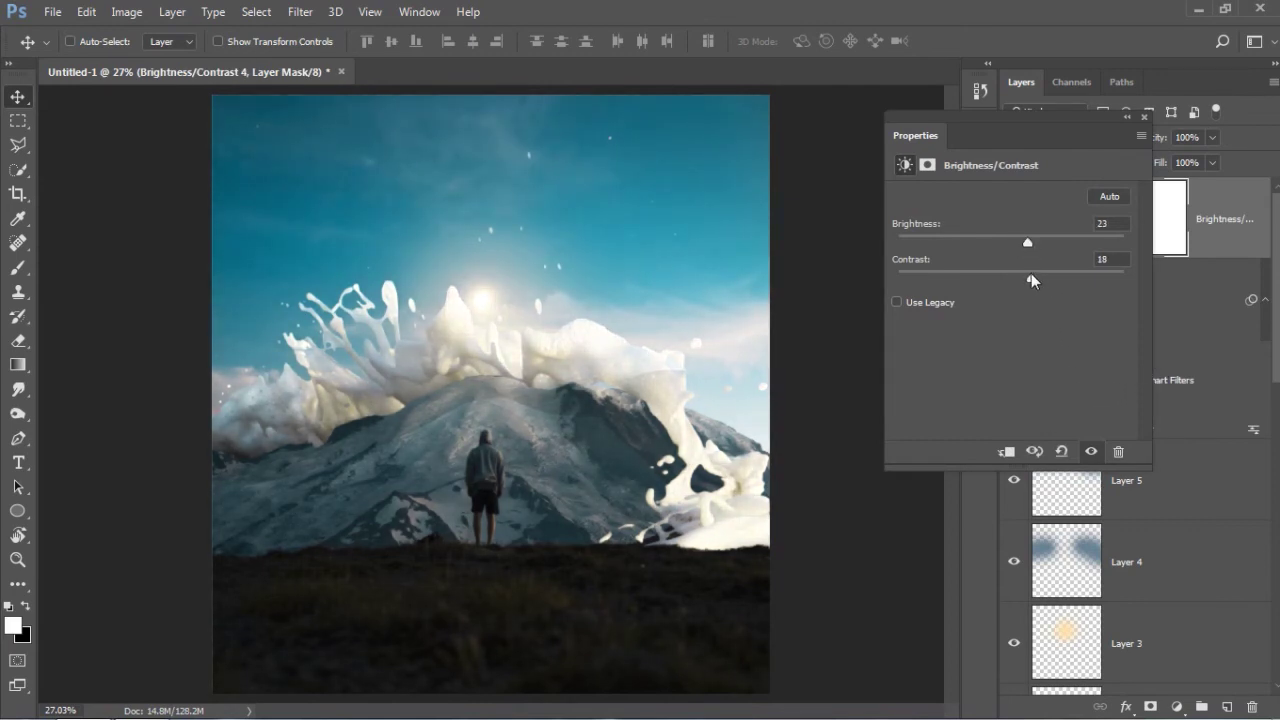
click(1145, 117)
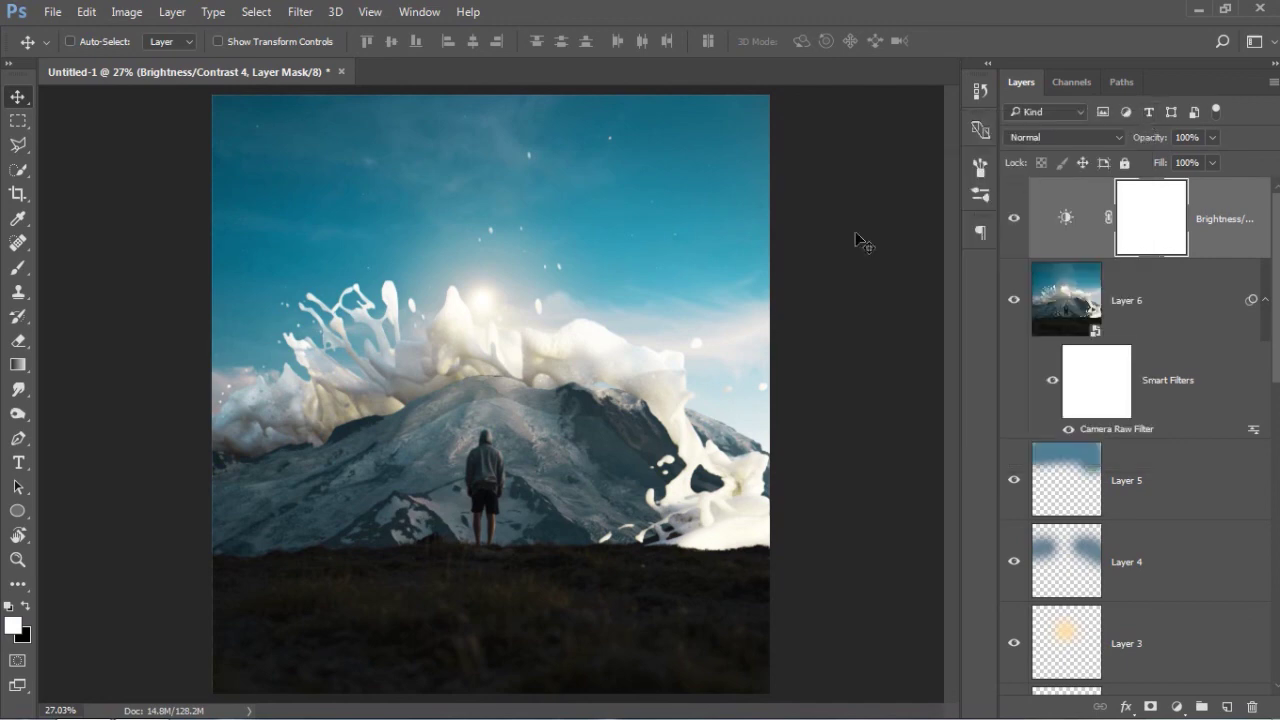
Step: Paint a large soft black spot on the mask centre, invert it, and compare the result
key(b)
key(x)
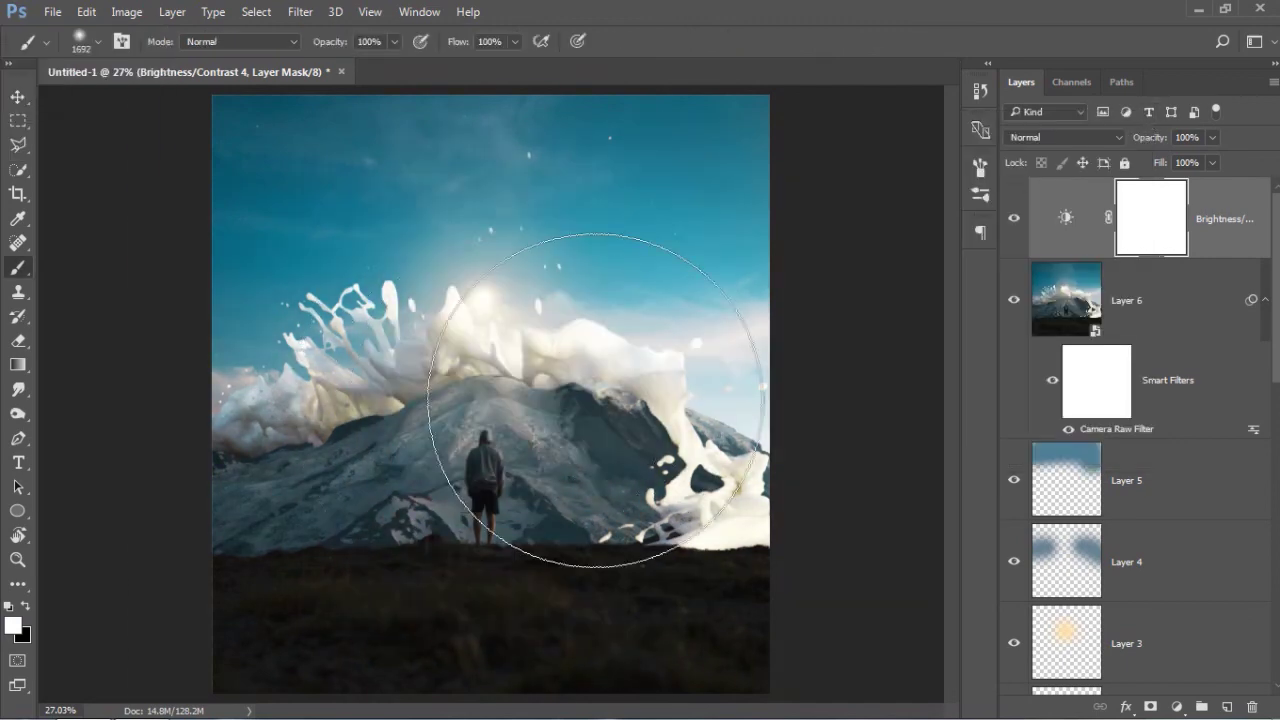
click(492, 393)
drag(500, 400, 463, 370)
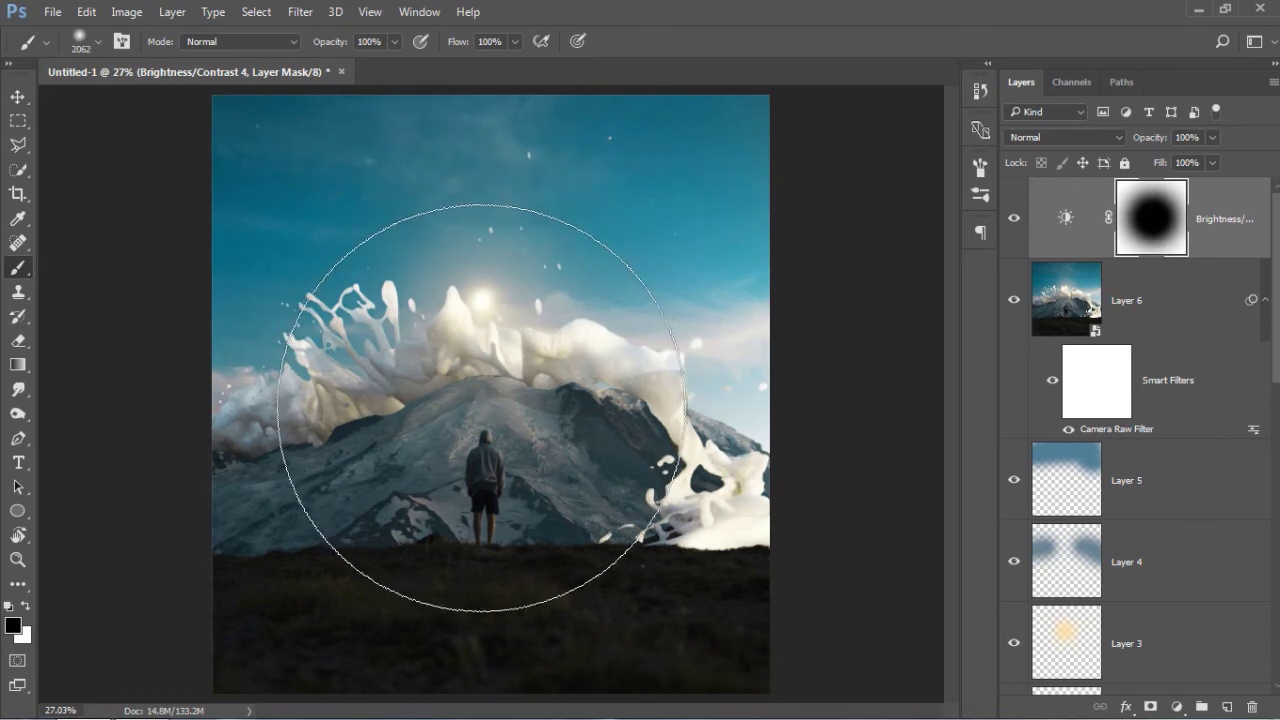
key(v)
key(ctrl+i)
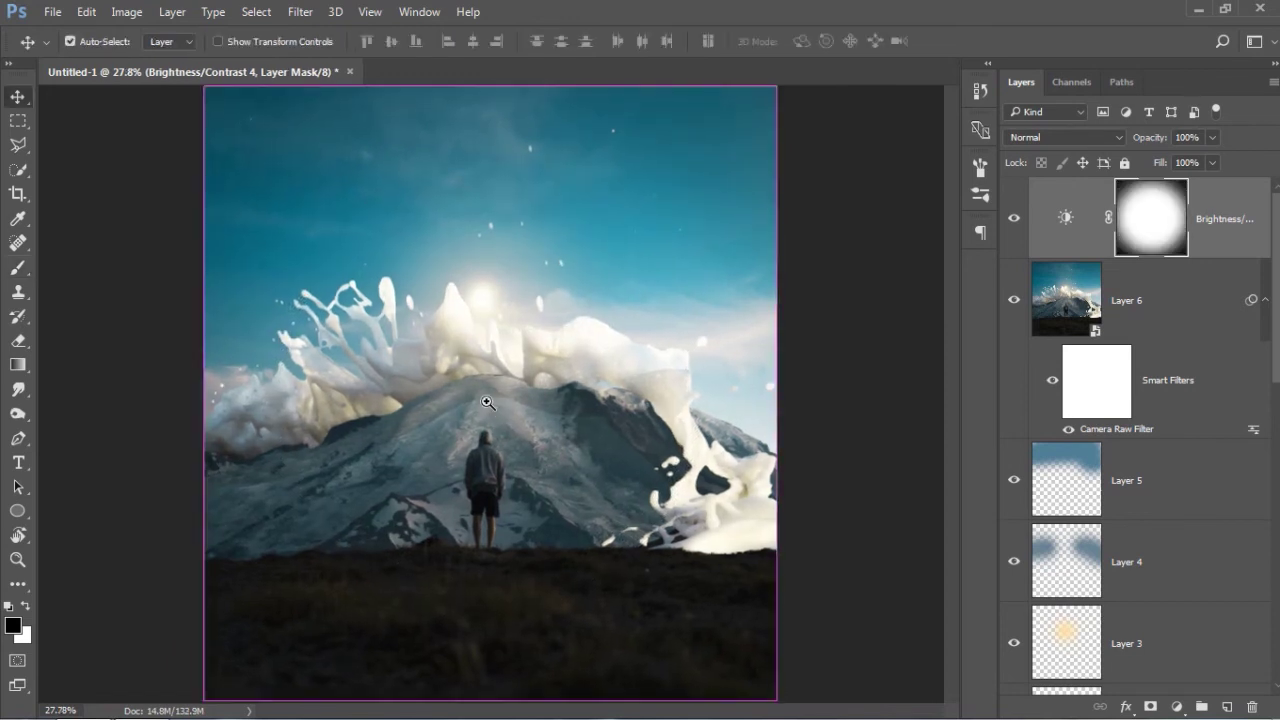
drag(486, 400, 472, 404)
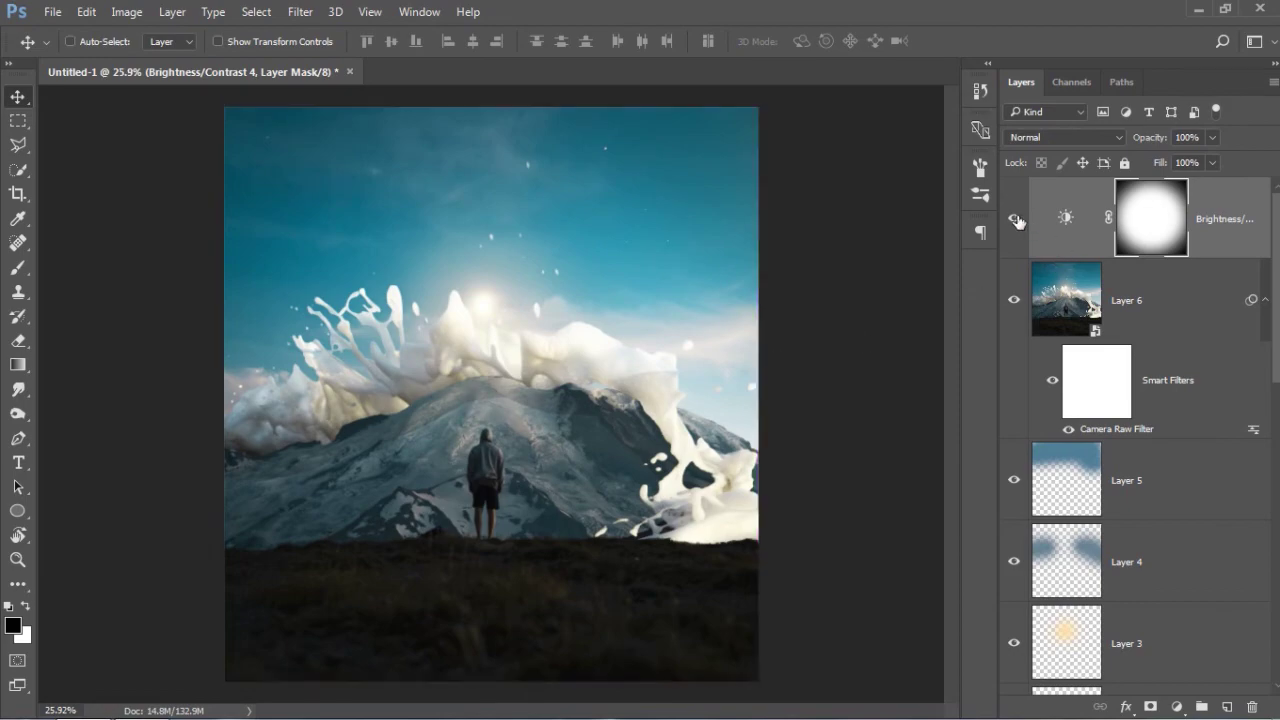
click(1015, 219)
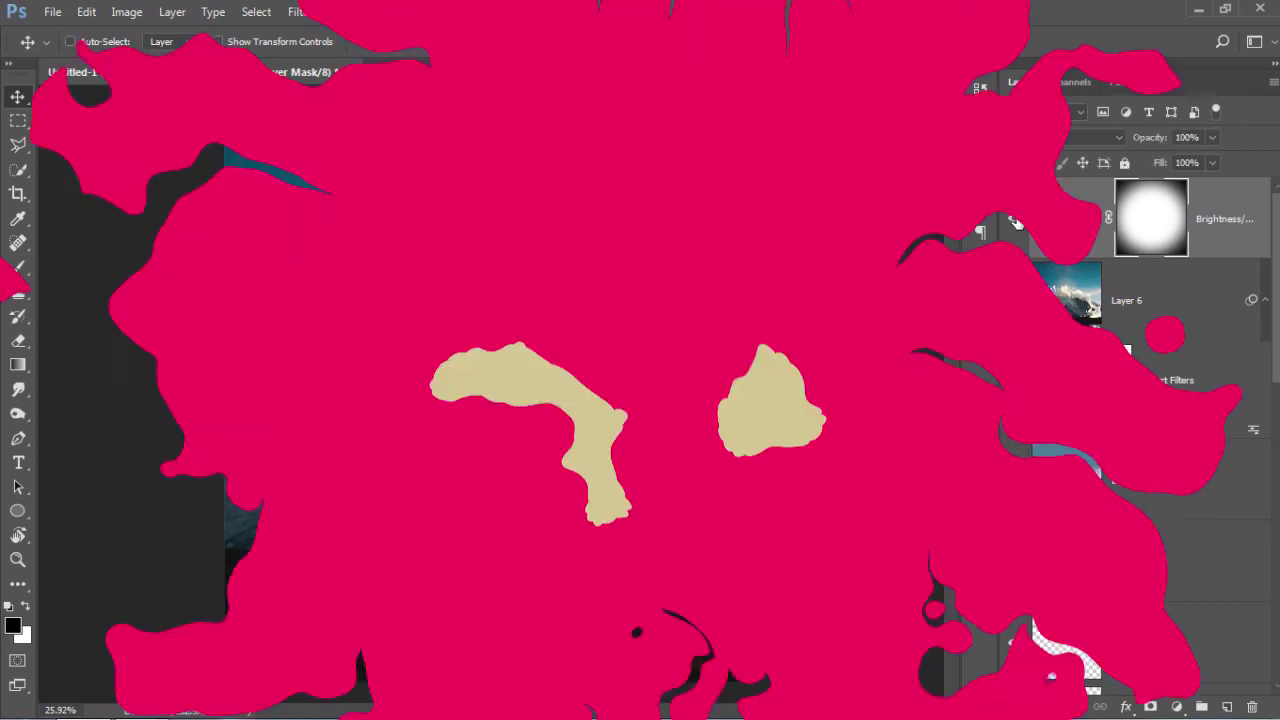